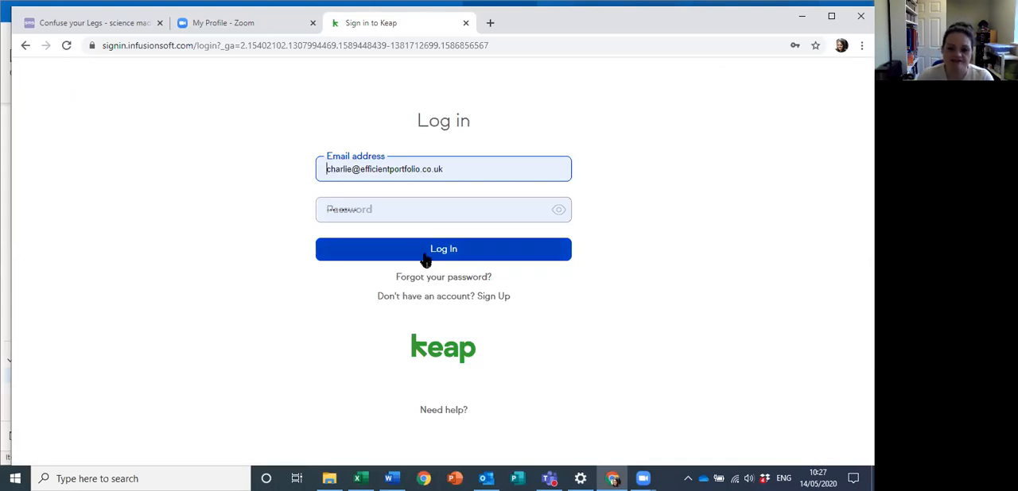
Step: Log in to Keap with the prefilled credentials and open the infusionsoft.com account
left_click(429, 255)
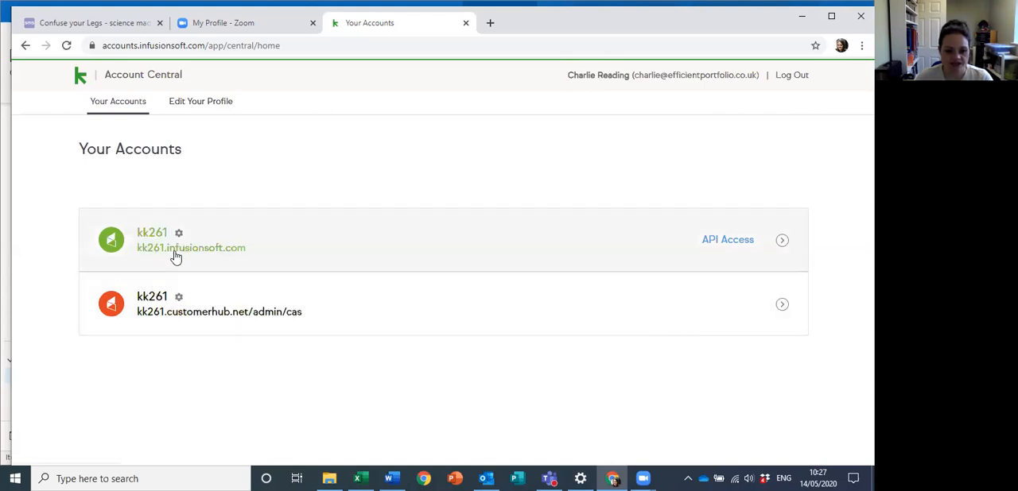
left_click(174, 253)
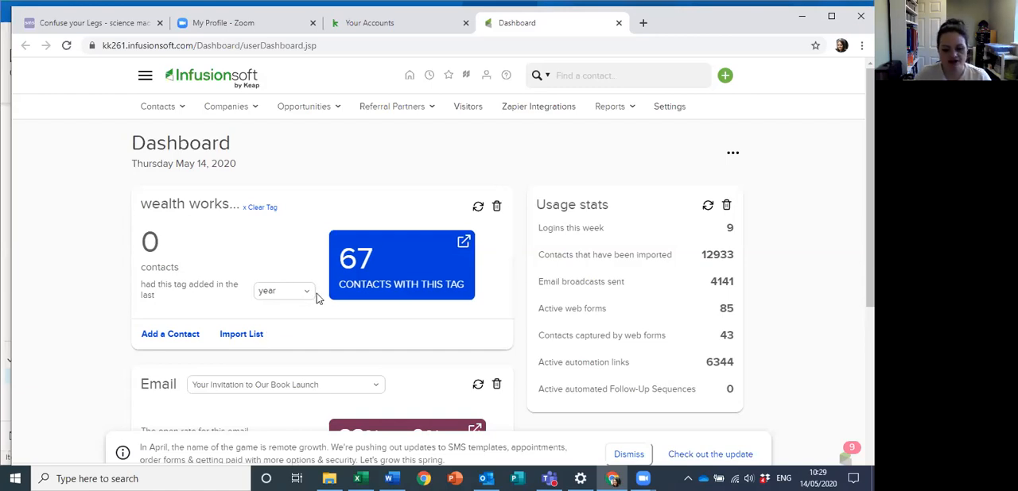
Step: Search the contacts by the contact's last name and open the first matching record
left_click(152, 108)
left_click(180, 140)
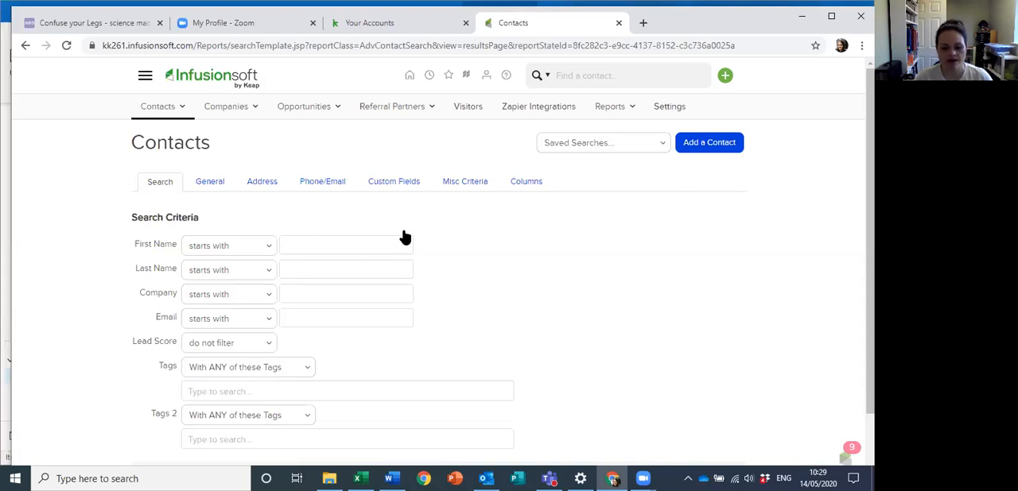
left_click(303, 264)
type("Col")
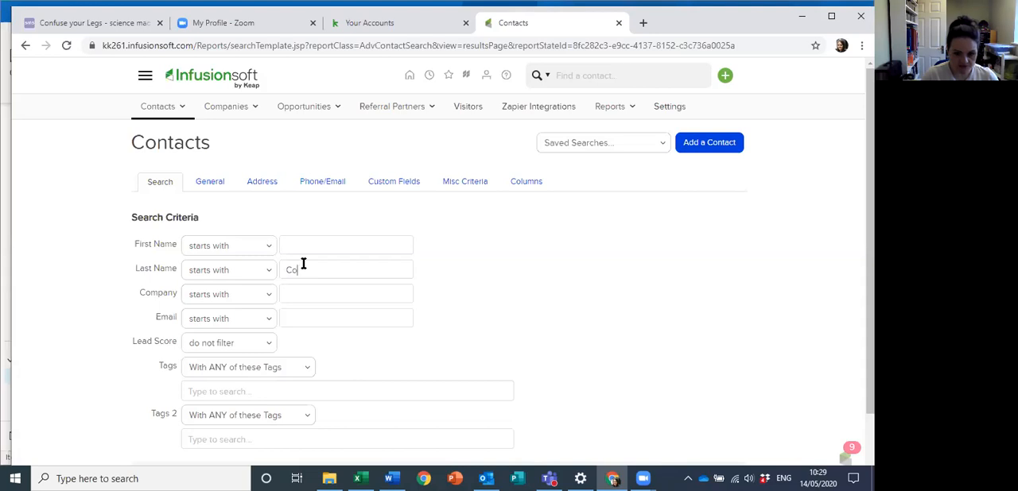
type("ton")
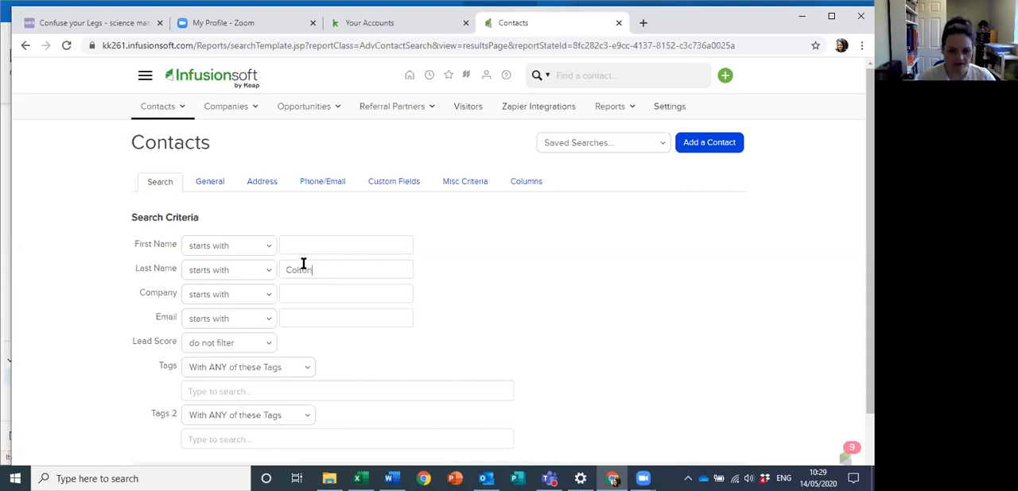
scroll(291, 439, "down", 1)
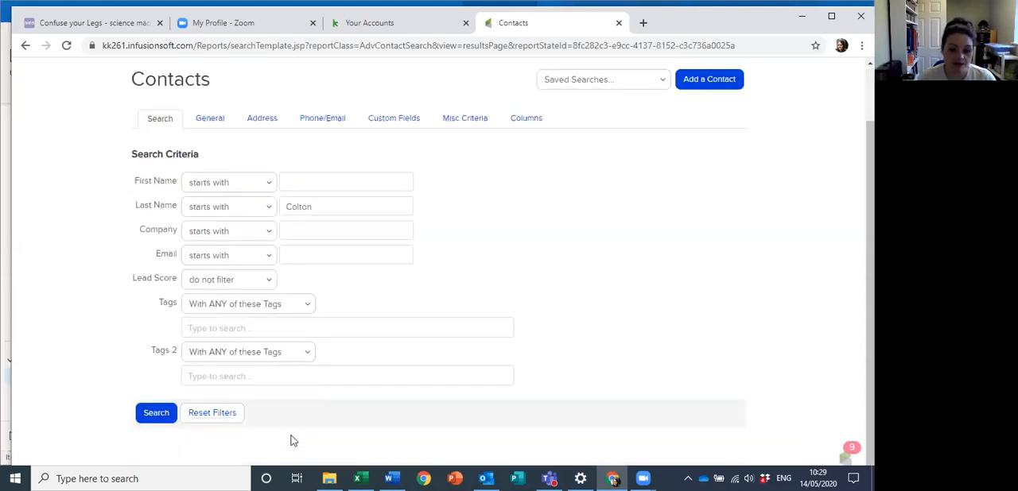
left_click(158, 413)
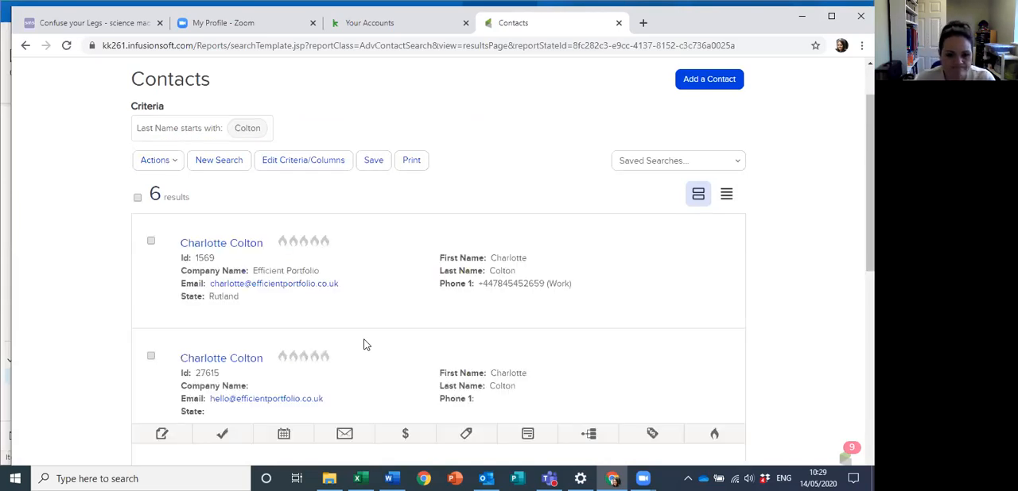
left_click(237, 249)
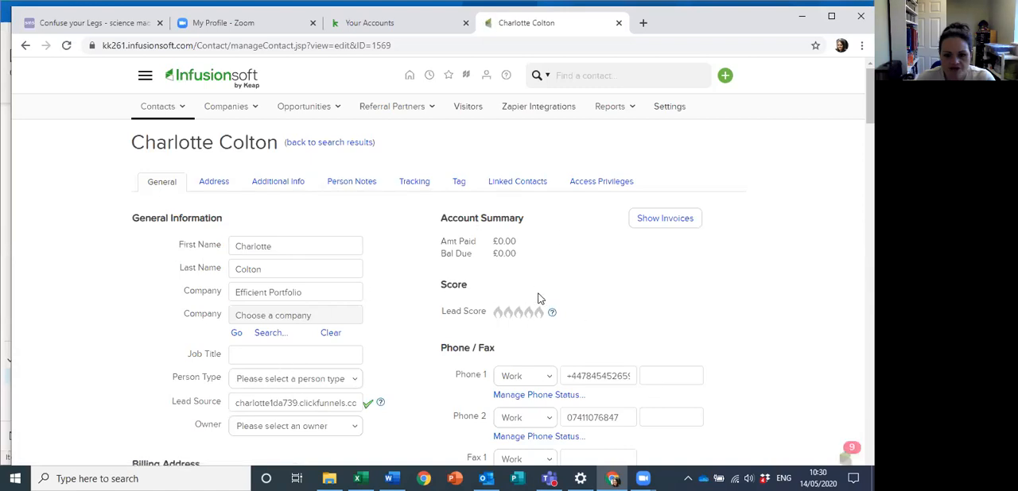
Step: Open tag management for the contact and review the currently applied tags down to the Apply a Tag section
scroll(539, 299, "down", 3)
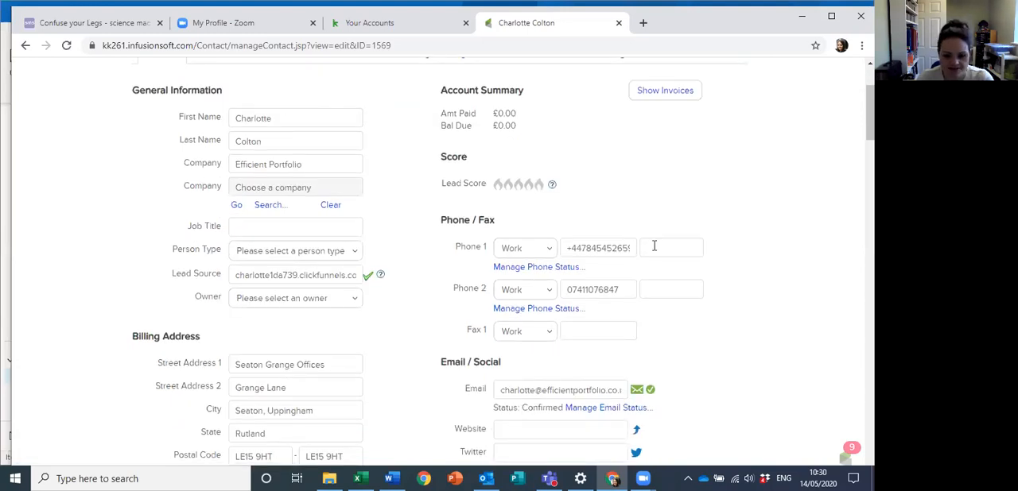
scroll(598, 216, "down", 5)
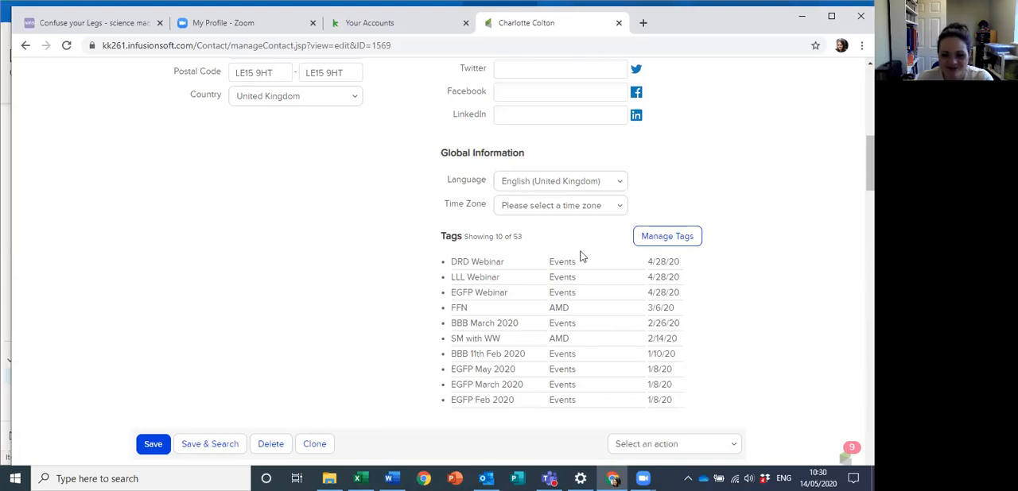
left_click(661, 239)
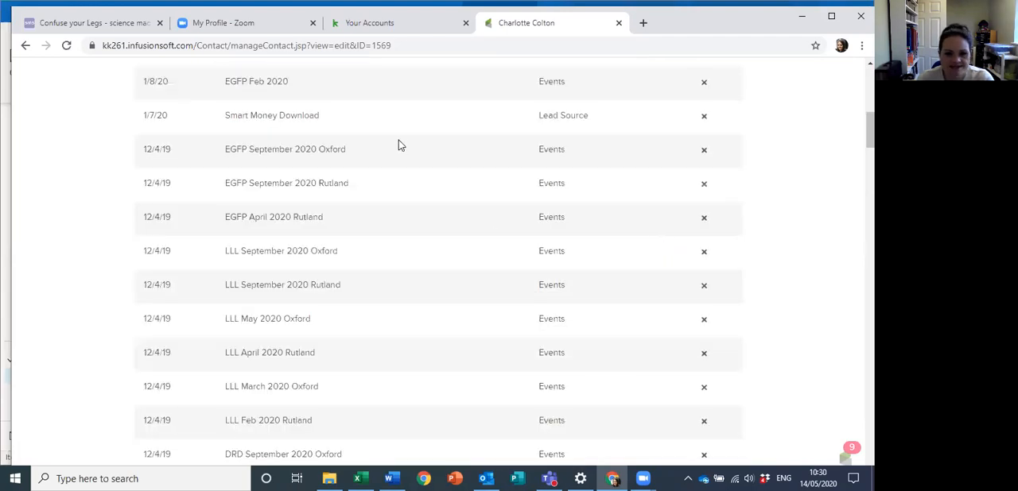
scroll(503, 240, "up", 3)
scroll(503, 240, "up", 3)
scroll(501, 238, "down", 10)
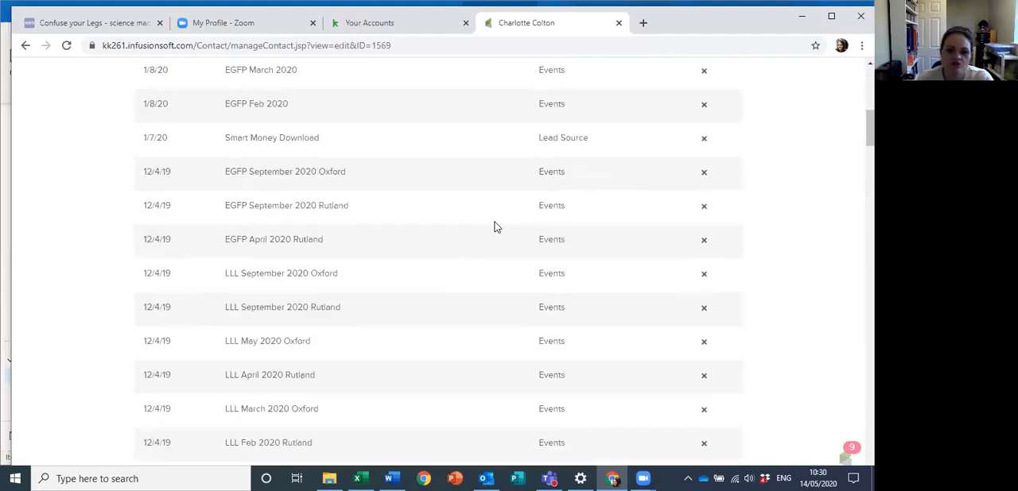
scroll(493, 226, "down", 8)
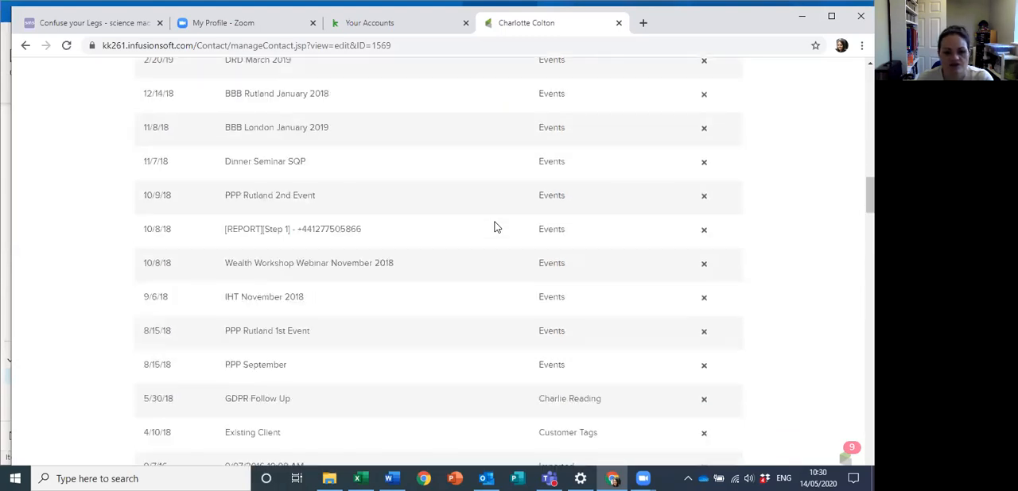
scroll(482, 217, "down", 5)
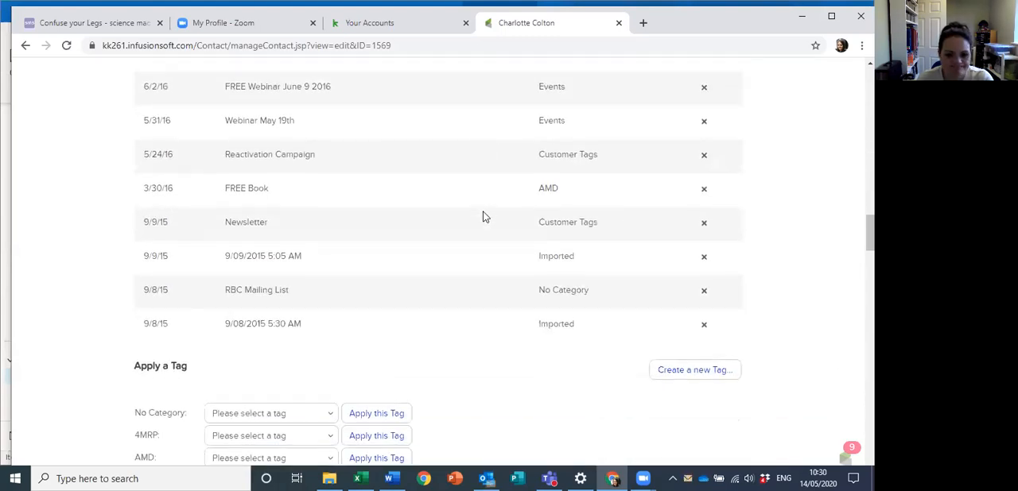
scroll(489, 159, "down", 1)
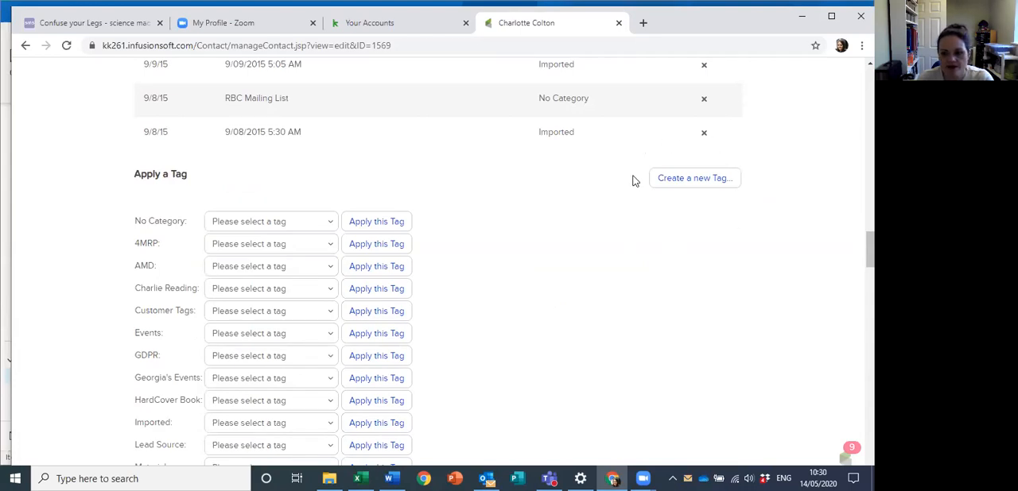
Step: Create a new tag named Non Payers BFF in the AMD category and apply it to the contact
left_click(698, 181)
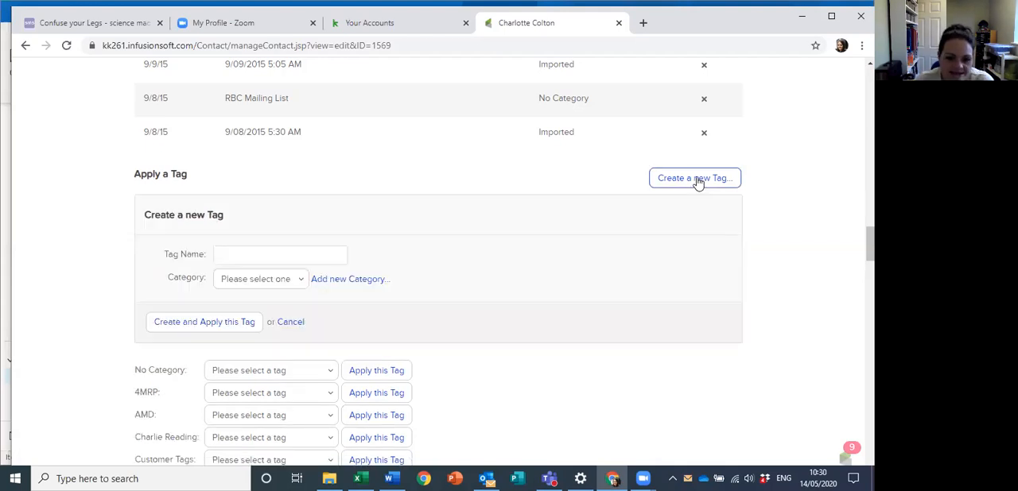
left_click(290, 254)
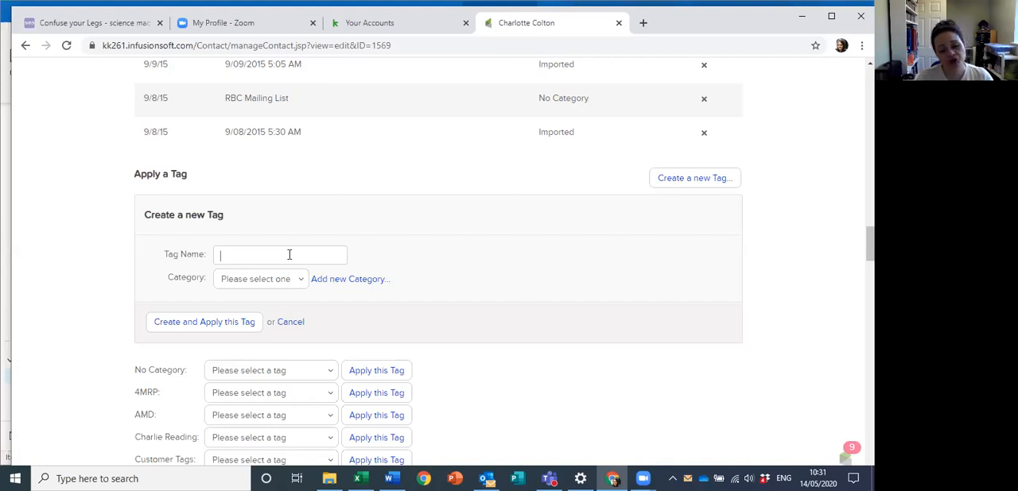
left_click(289, 254)
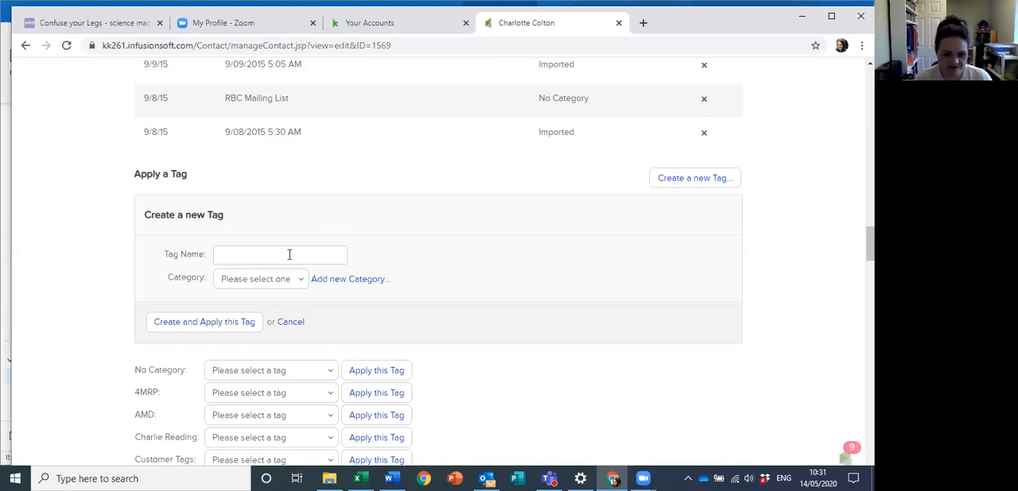
type("N")
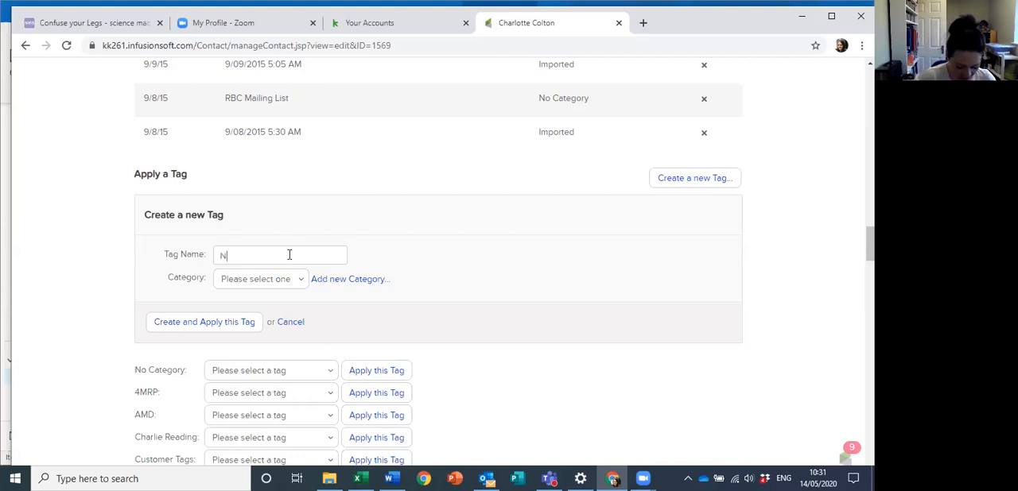
type("on Payers BFFF")
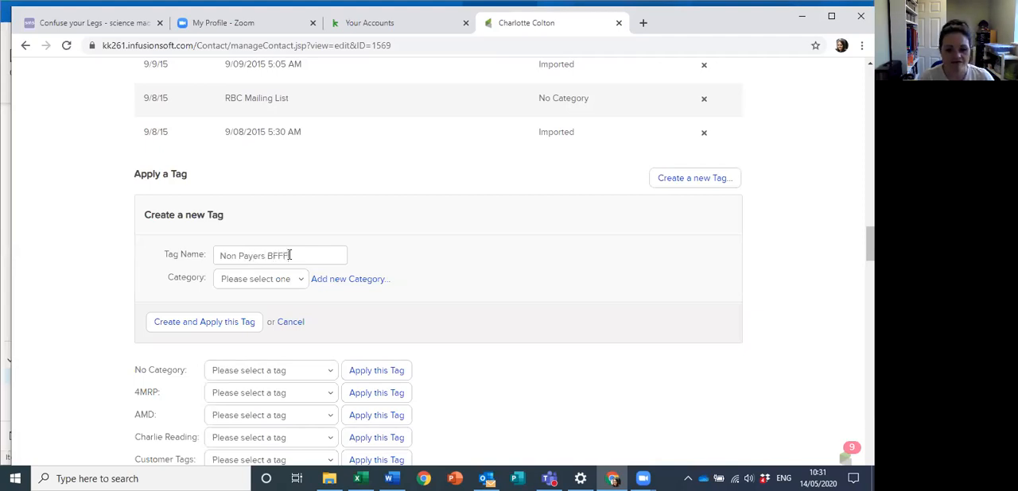
key("BackSpace")
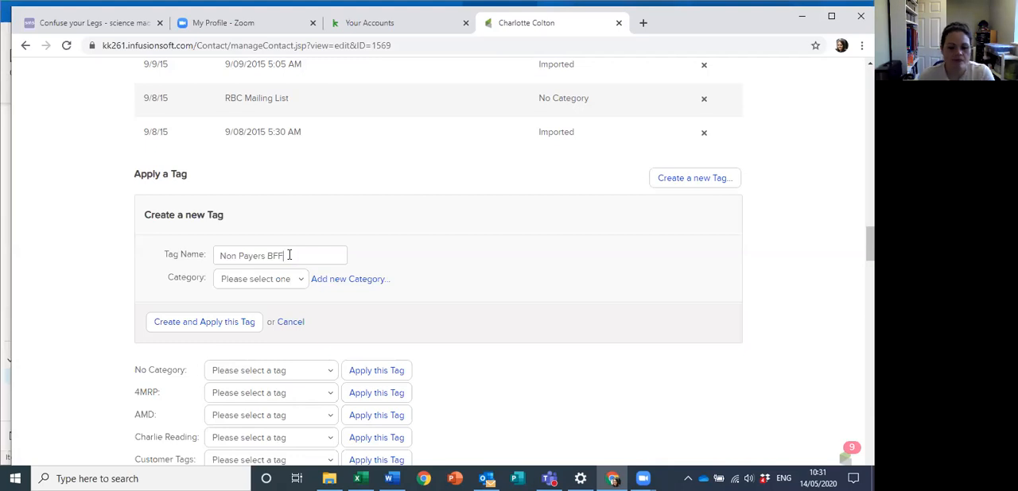
left_click(240, 285)
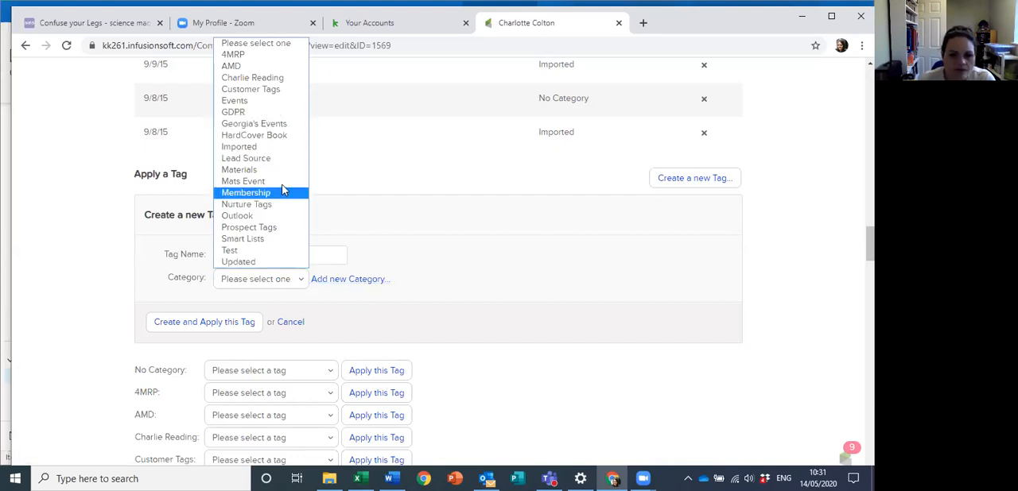
left_click(228, 67)
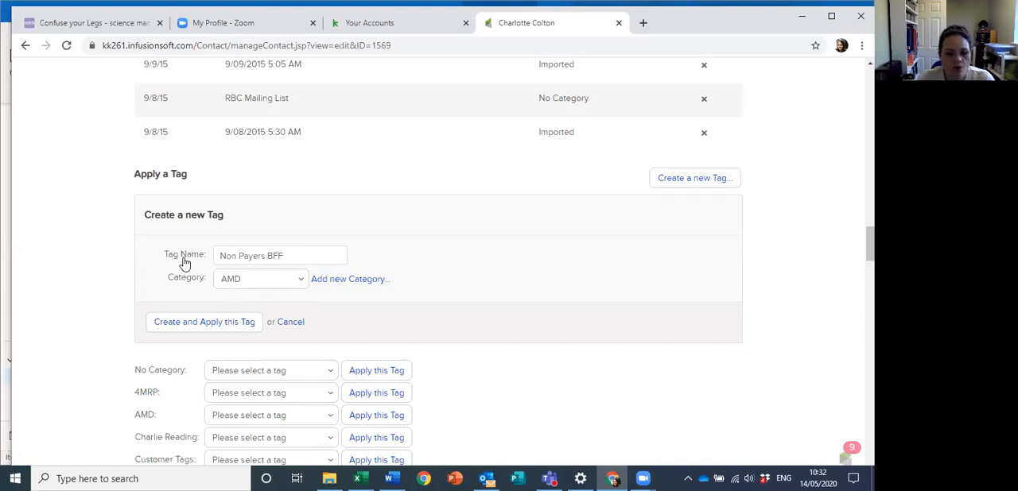
left_click(208, 335)
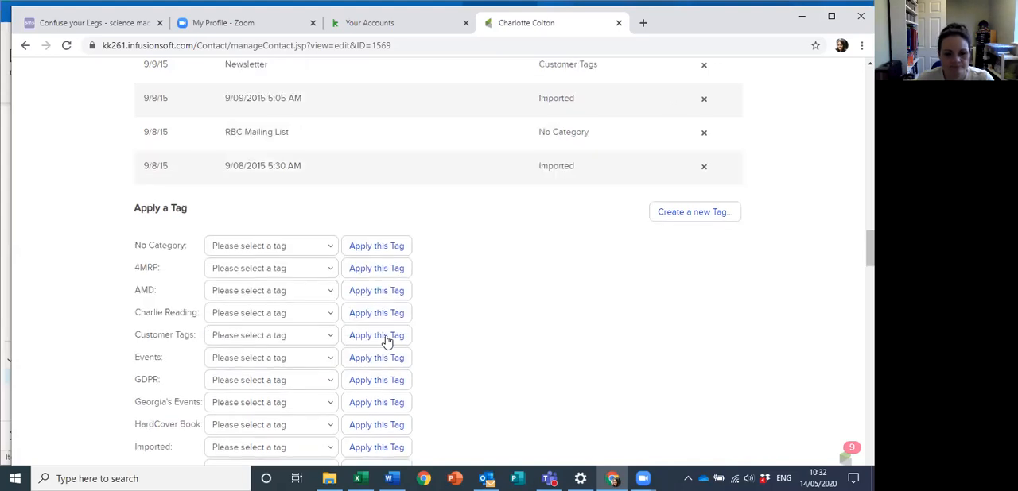
Step: Check the Non Payers BFF tag in the contact's current tags and save the contact record
scroll(386, 339, "up", 20)
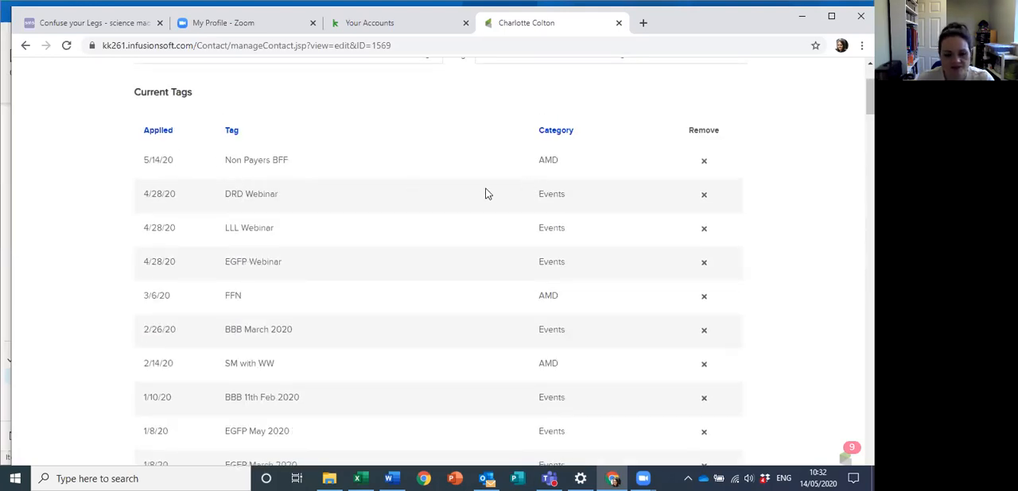
scroll(485, 318, "down", 10)
scroll(480, 319, "down", 15)
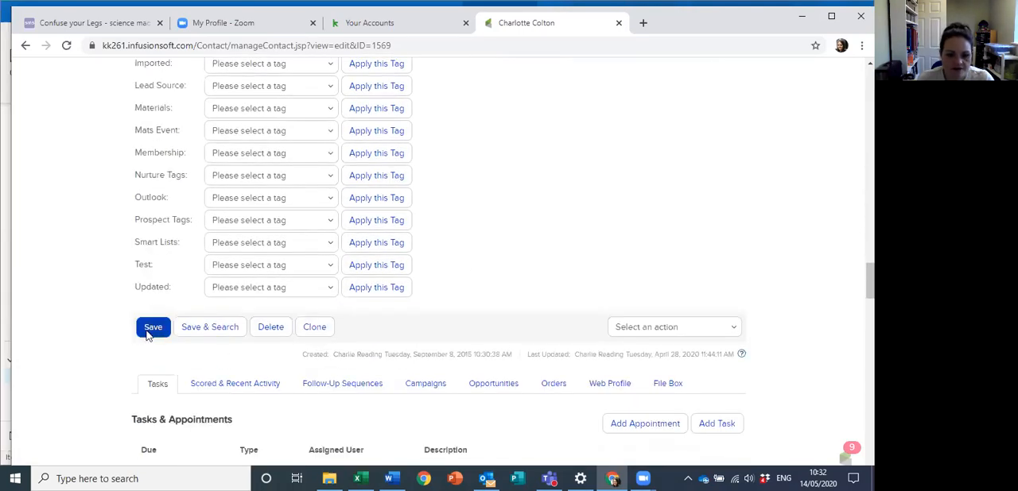
left_click(148, 334)
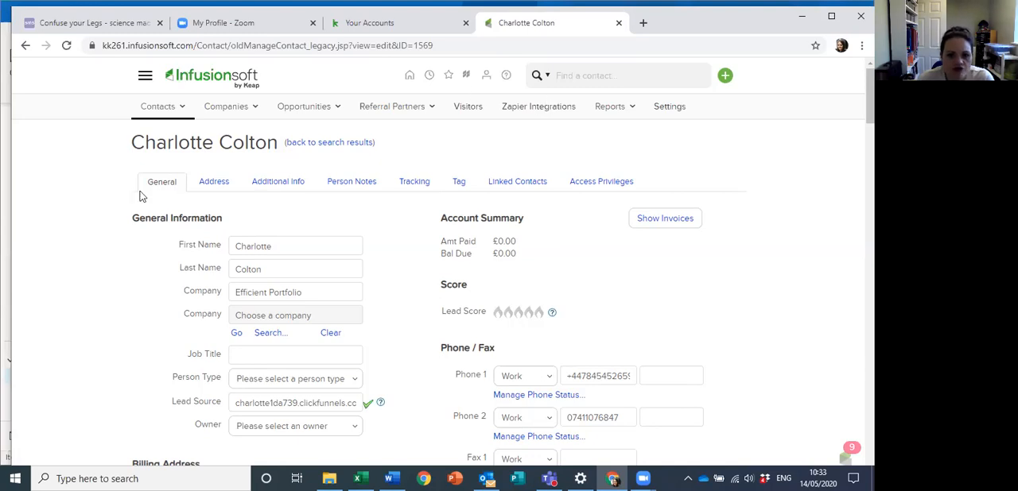
Step: Open the Campaign Builder and look through the list of existing campaigns
left_click(145, 77)
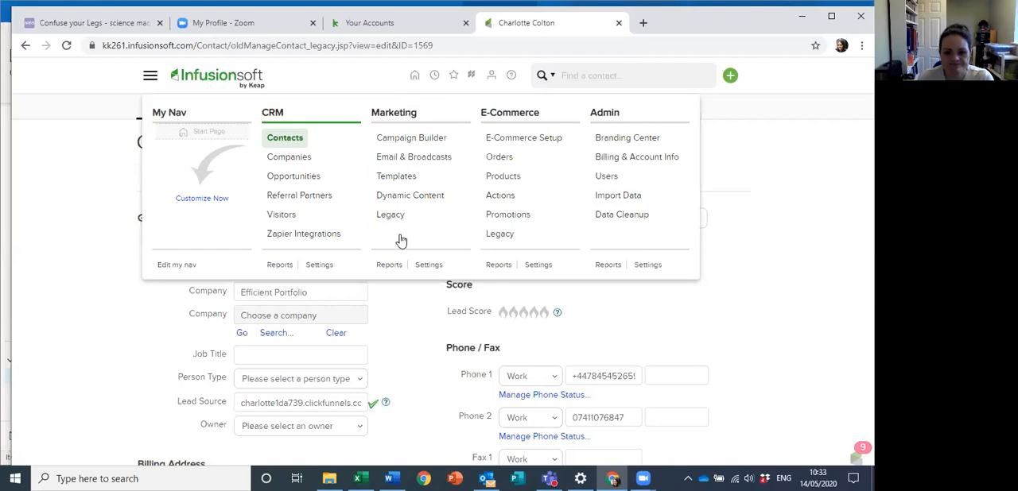
left_click(403, 141)
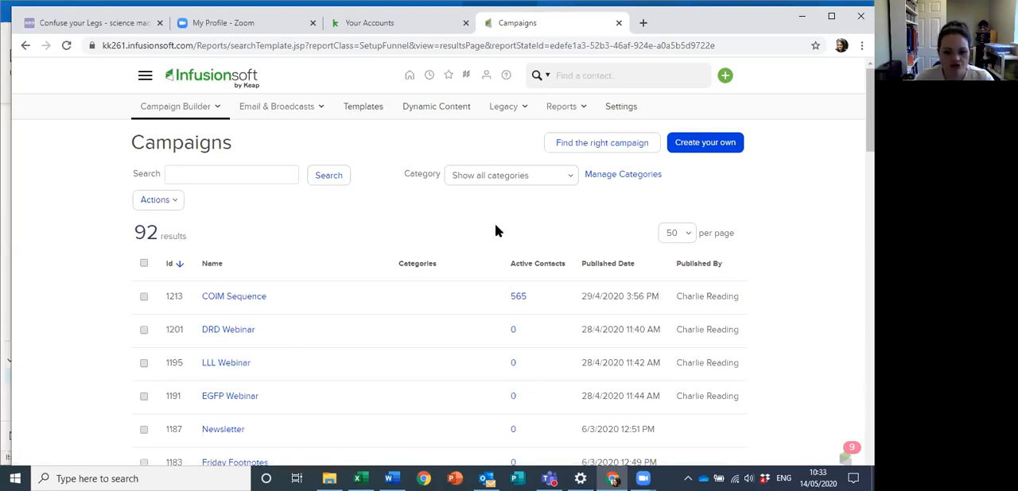
scroll(495, 231, "down", 6)
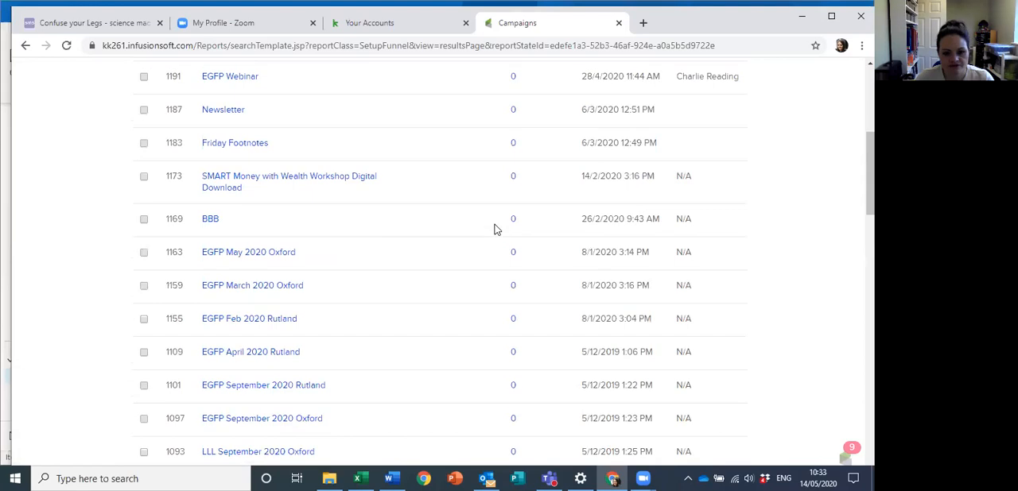
scroll(494, 230, "down", 10)
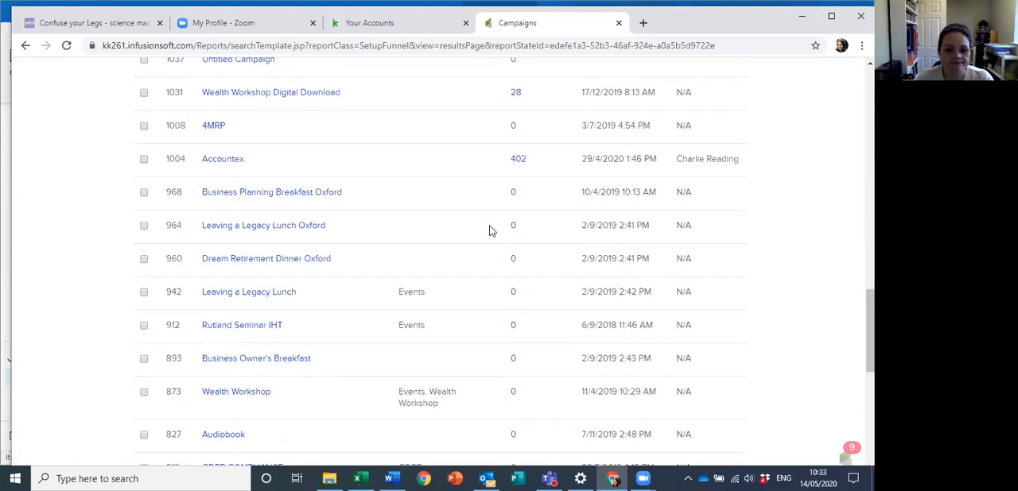
scroll(490, 230, "down", 5)
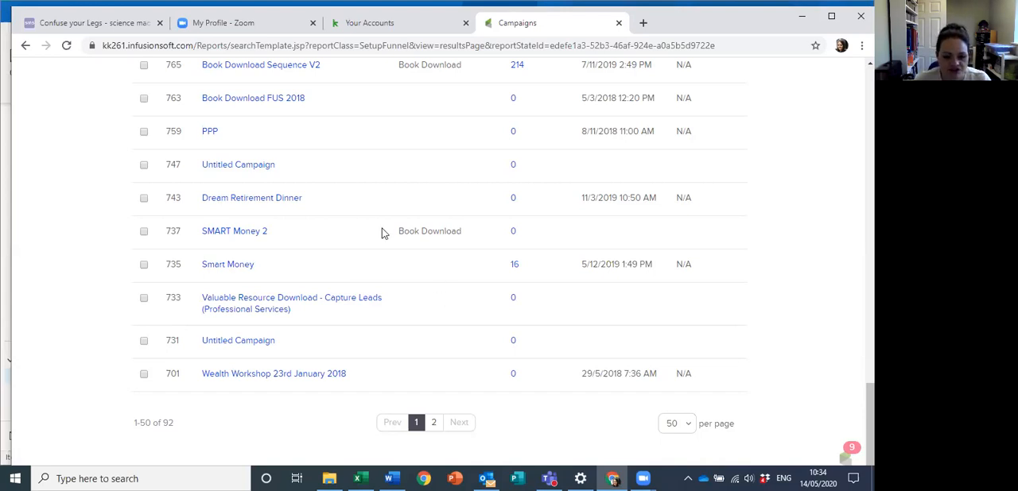
scroll(308, 403, "up", 5)
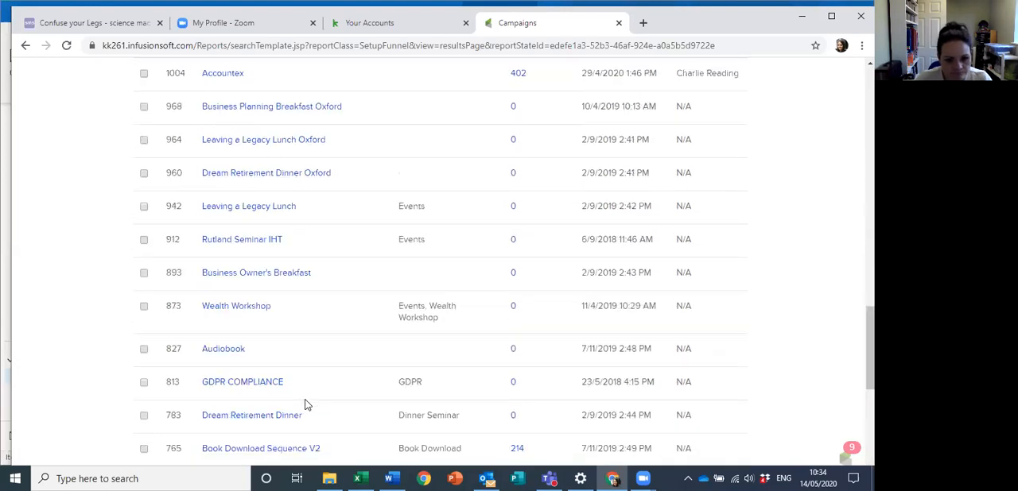
scroll(305, 402, "up", 3)
scroll(307, 405, "up", 5)
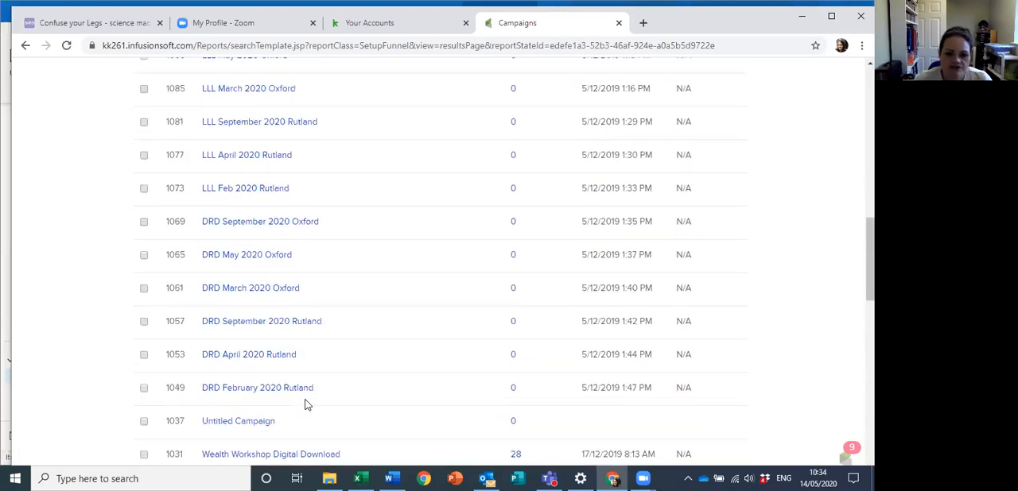
scroll(295, 369, "up", 3)
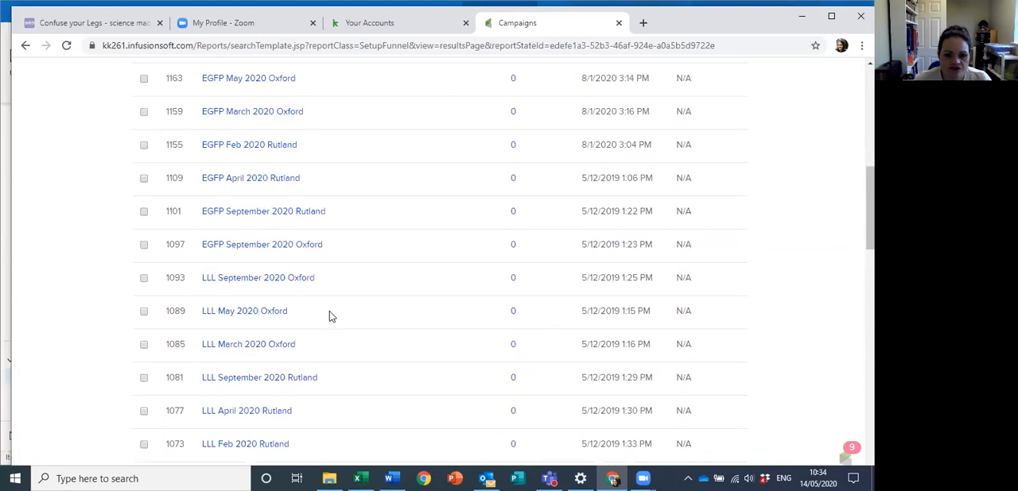
Step: Start a new campaign of your own and name it Non Payer BFF
scroll(329, 314, "up", 4)
scroll(333, 321, "up", 3)
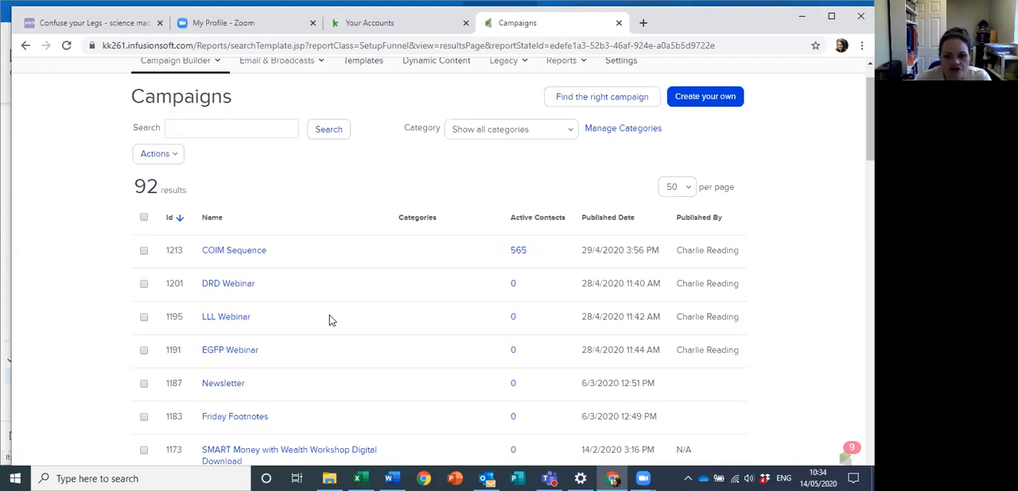
left_click(719, 107)
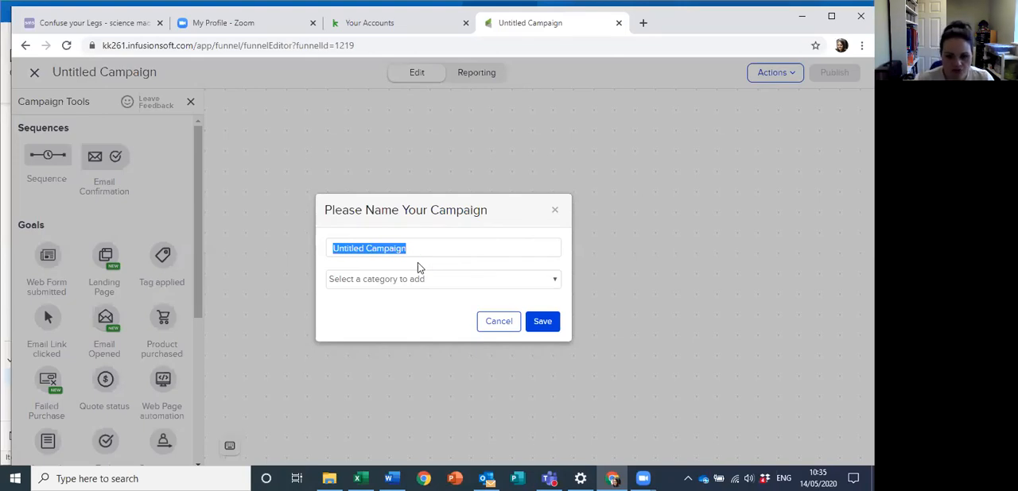
key("BackSpace")
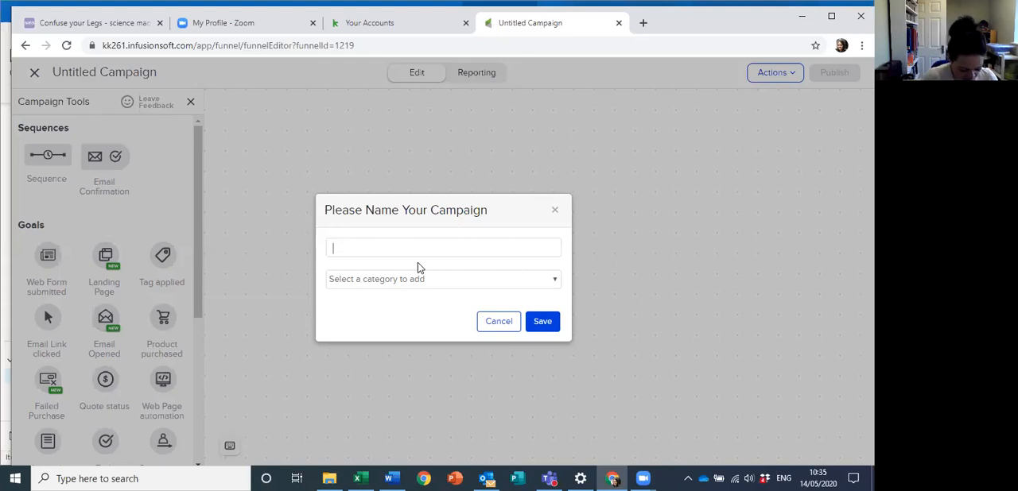
type("Non Payer BFF")
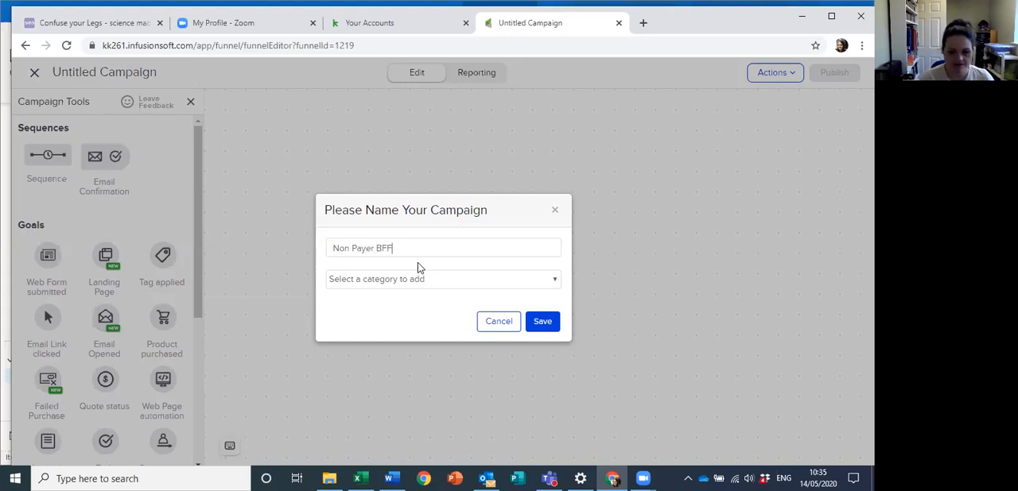
Step: Create a new category named CharlieReading.com for the campaign and save the campaign's name and category
left_click(400, 280)
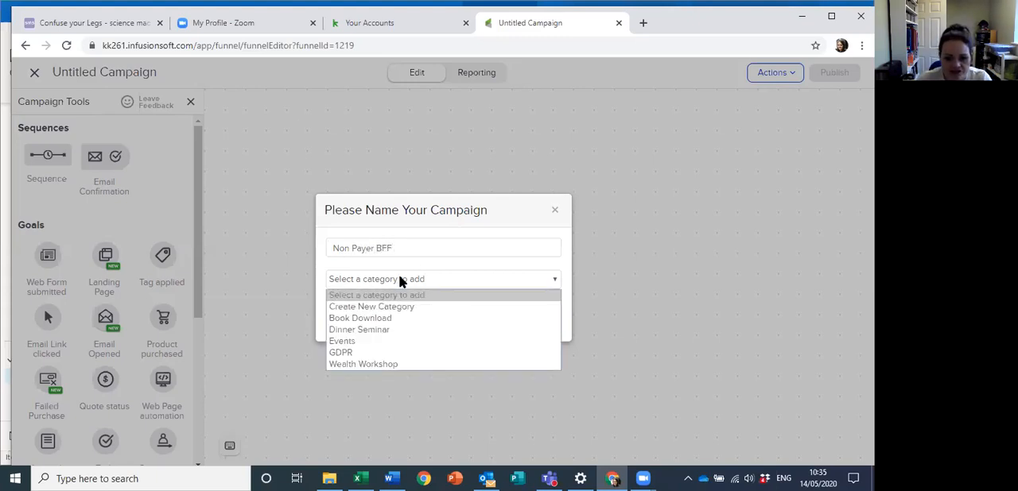
left_click(350, 307)
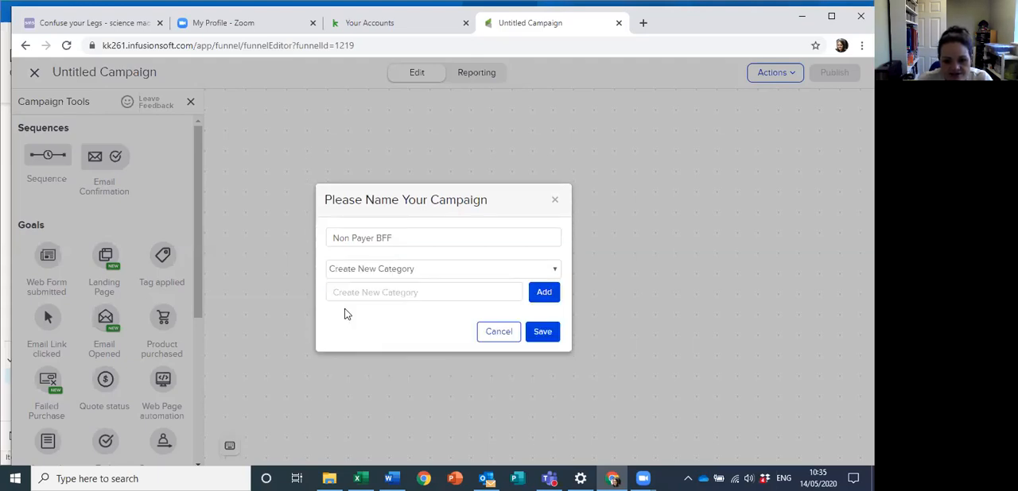
left_click(418, 288)
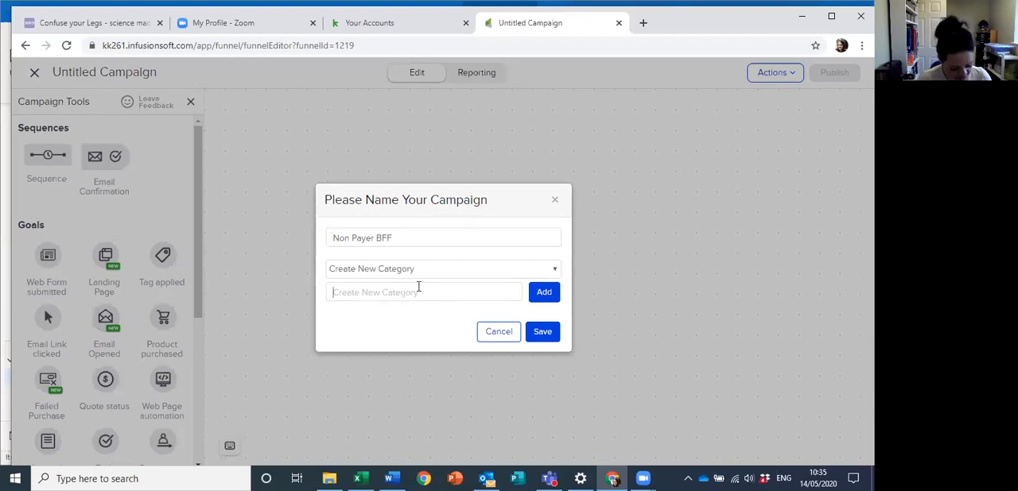
type("cHARIT")
key("BackSpace")
key("BackSpace")
key("BackSpace")
key("BackSpace")
key("BackSpace")
key("BackSpace")
type("C")
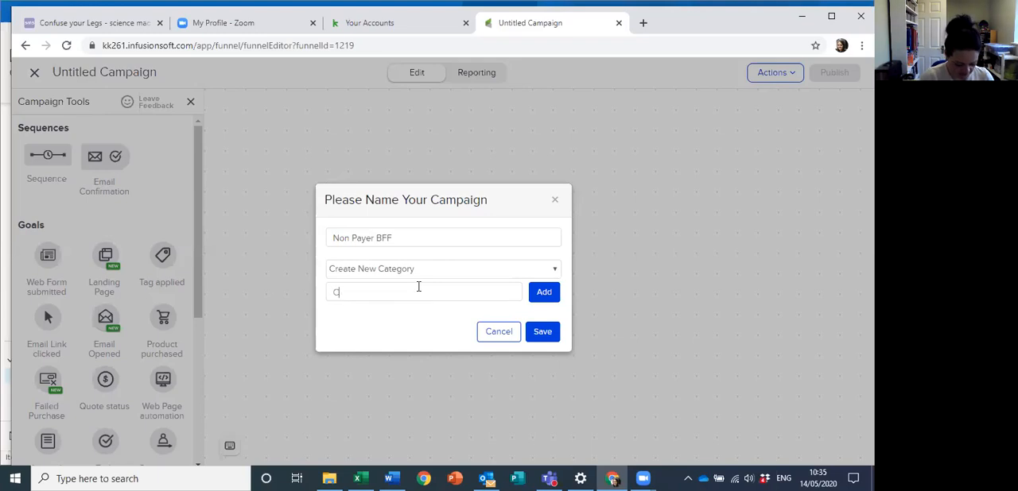
type("harlieR")
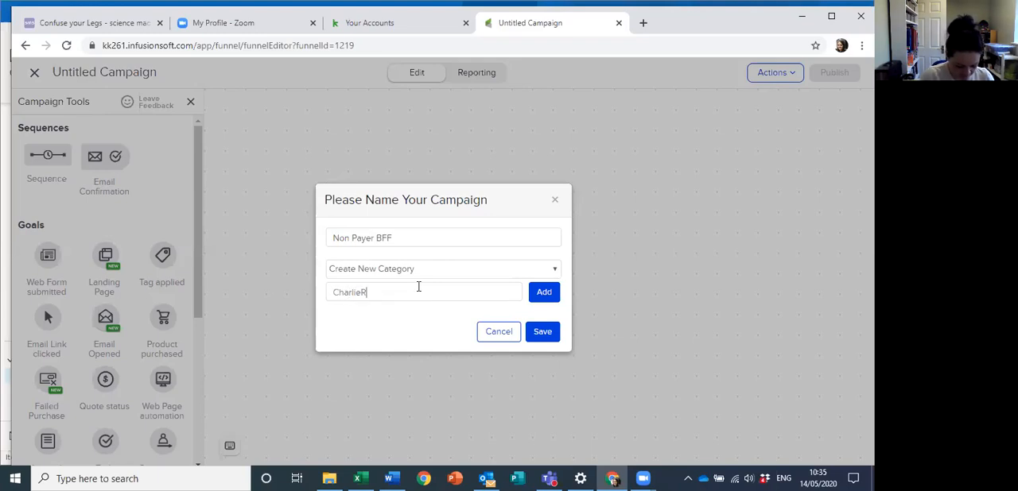
type("eading.com")
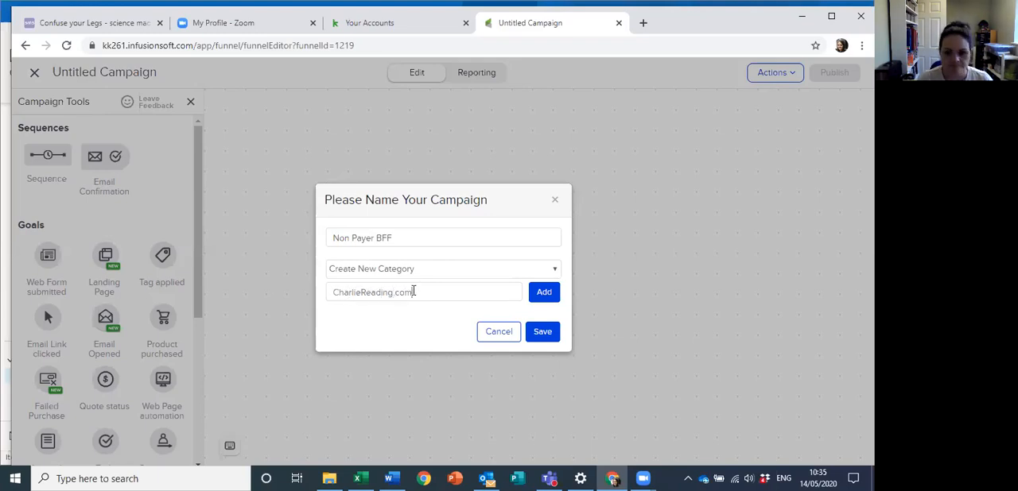
left_click(544, 294)
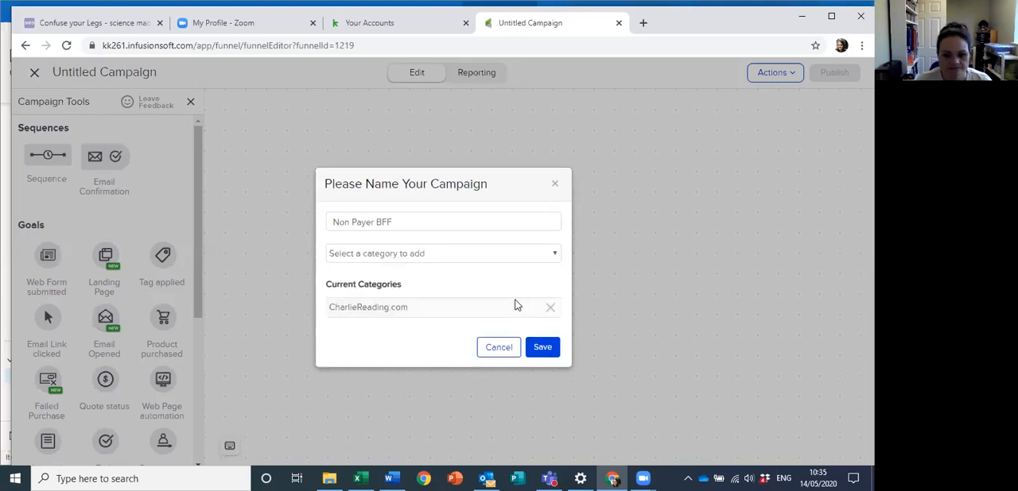
left_click(379, 256)
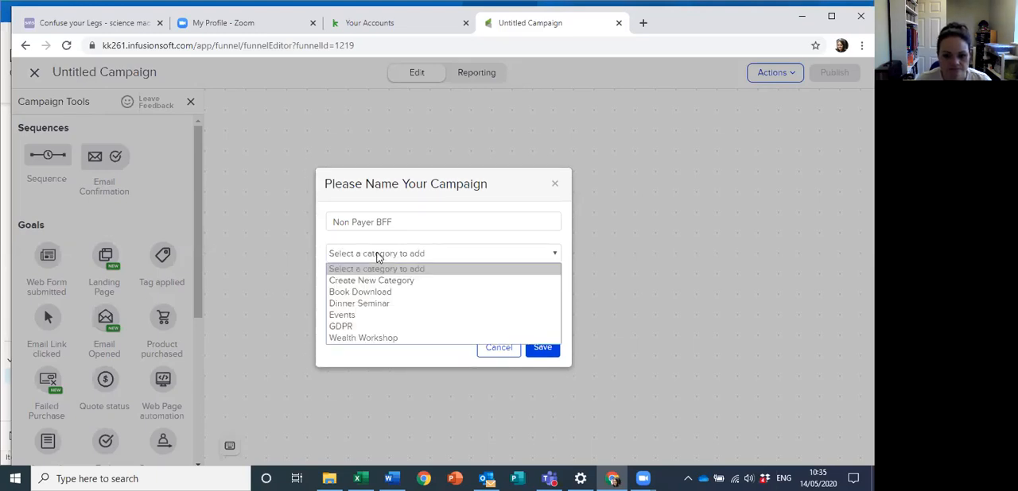
left_click(378, 257)
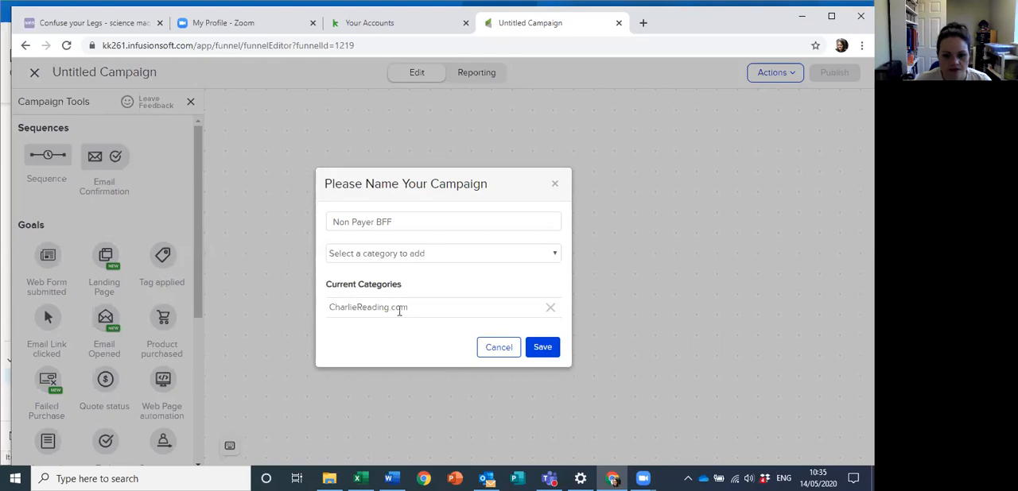
left_click(543, 349)
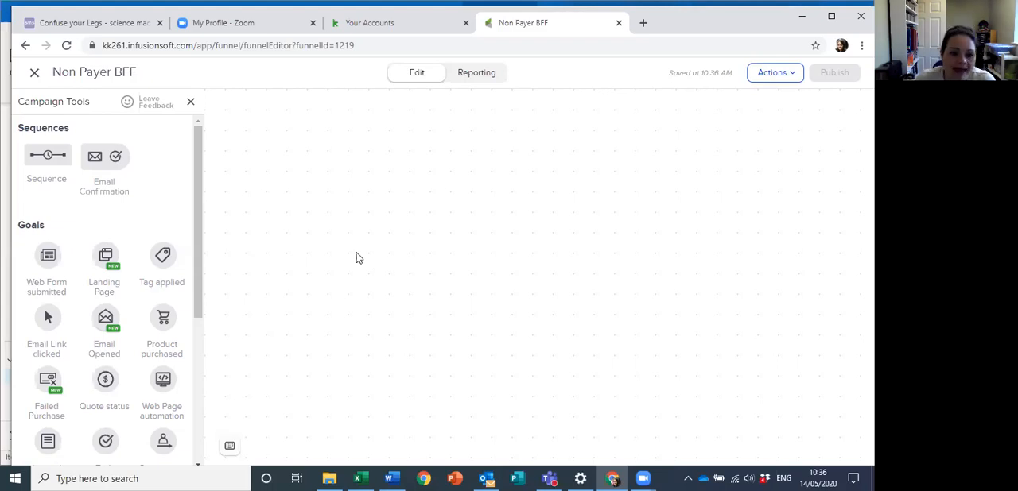
Step: Add a Tag applied goal to the canvas and configure it to be achieved by the AMD -> Non Payers BFF tag
left_click_drag(159, 256, 330, 244)
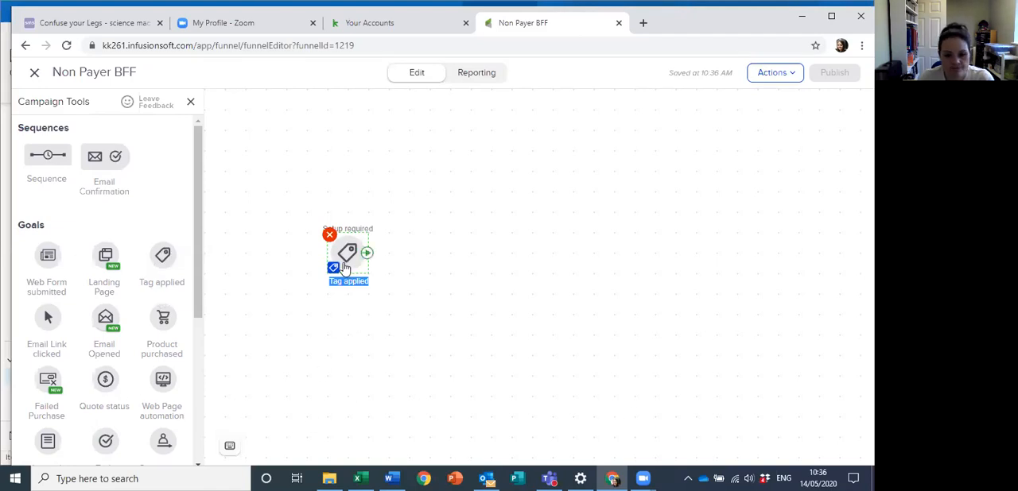
left_click(341, 262)
double_click(341, 262)
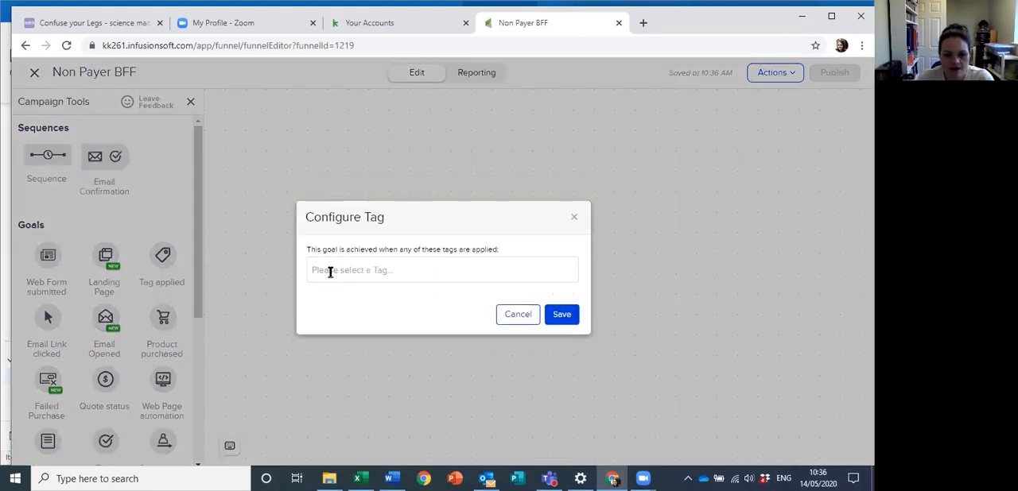
left_click(329, 271)
type("Non")
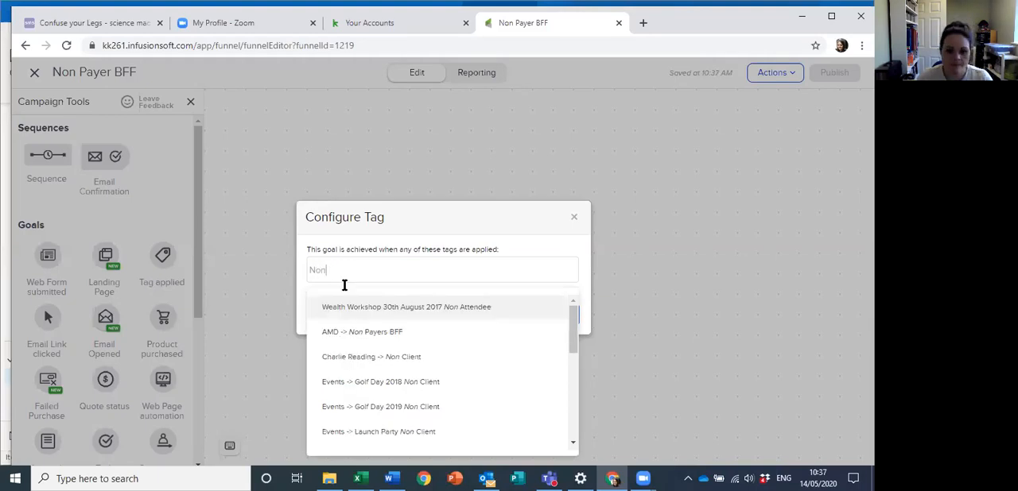
left_click(374, 332)
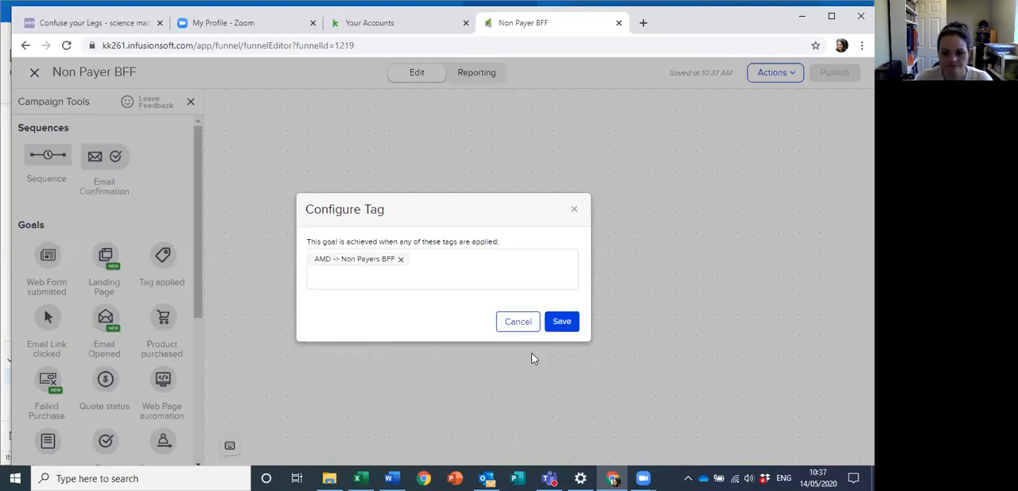
left_click(570, 322)
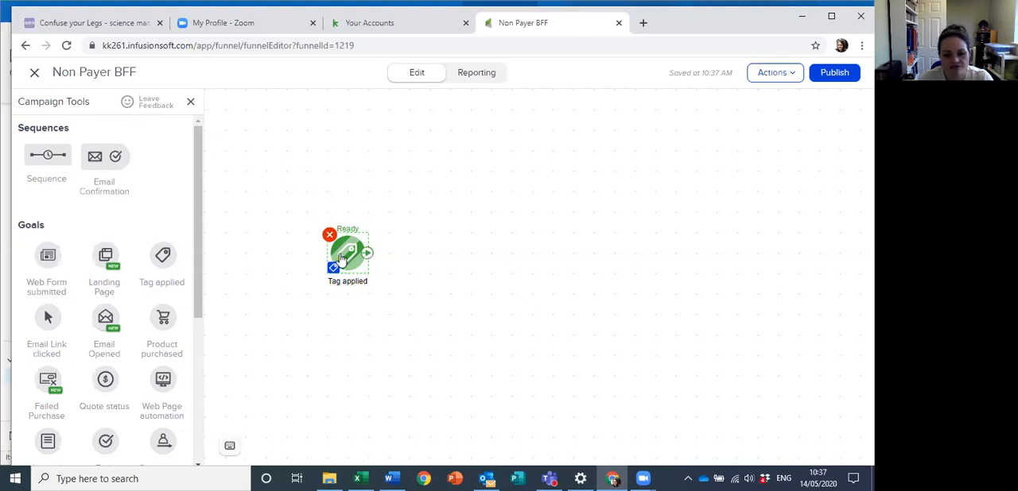
Step: Place a sequence beside the Tag applied goal, connect the goal to it and open the sequence for editing
left_click_drag(45, 157, 419, 249)
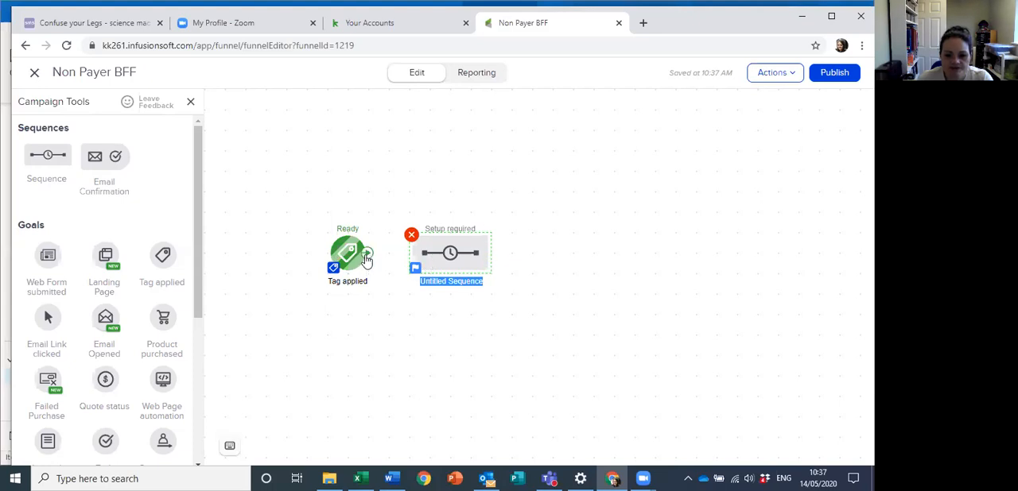
left_click_drag(367, 254, 410, 253)
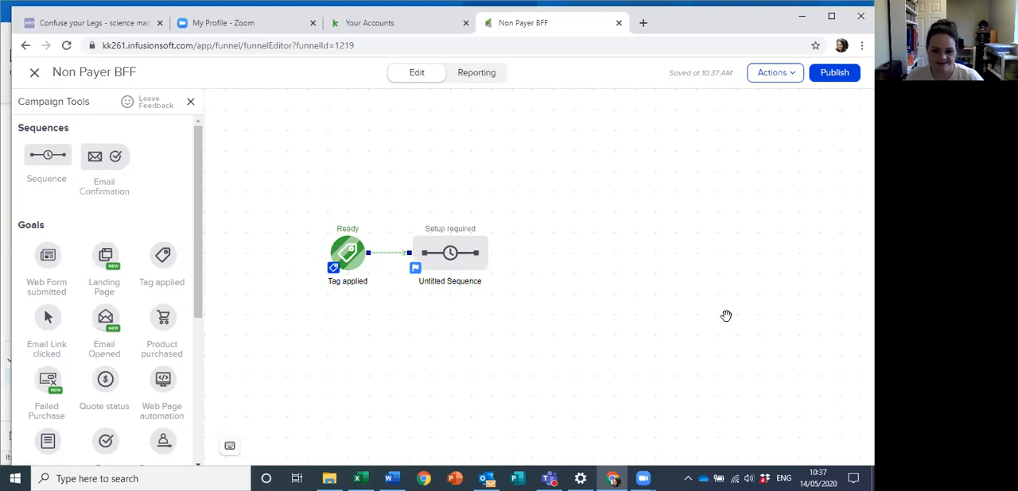
double_click(450, 256)
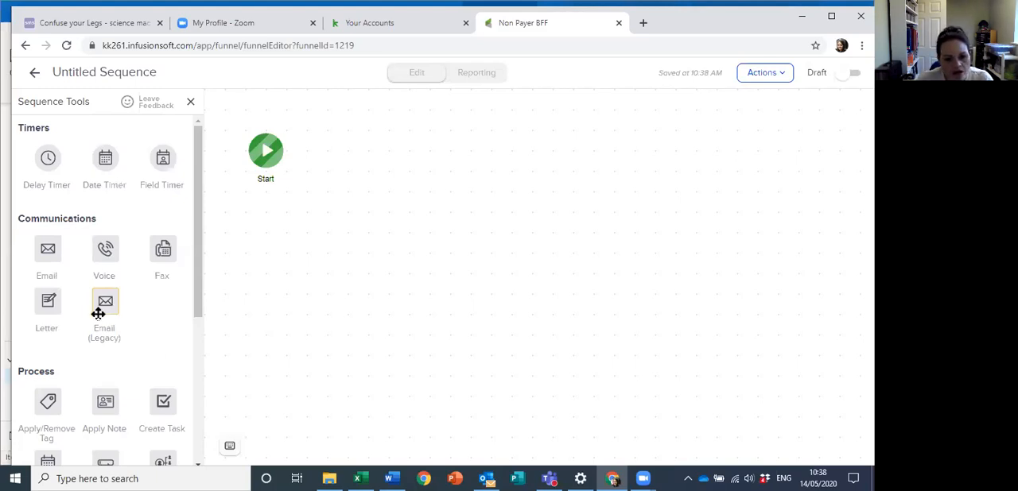
Step: Add an Email (Legacy) item after the sequence's Start and look through its default template from header to footer
left_click_drag(100, 304, 340, 146)
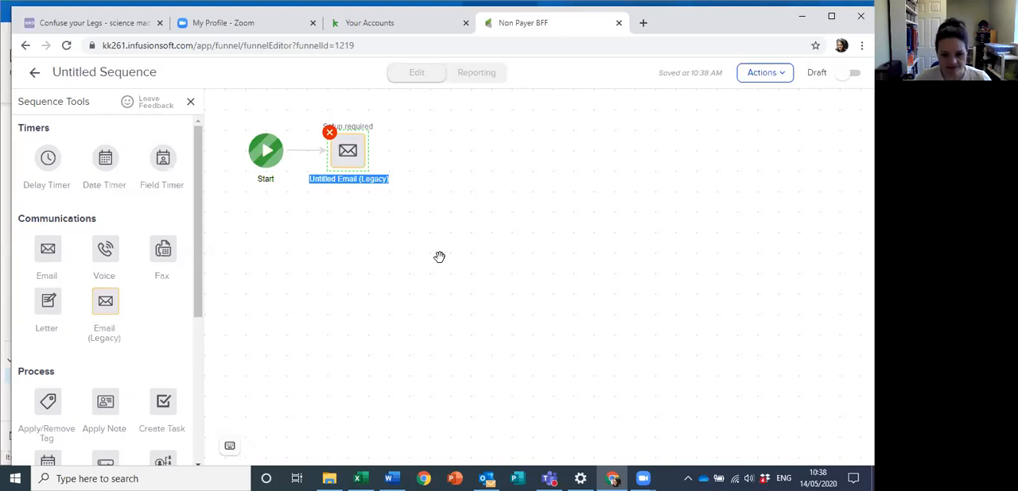
double_click(345, 152)
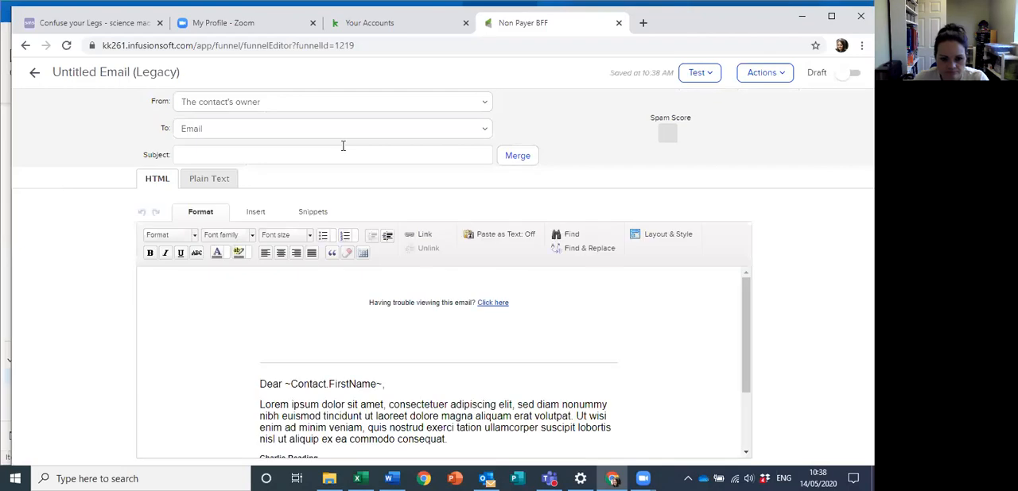
scroll(615, 287, "down", 5)
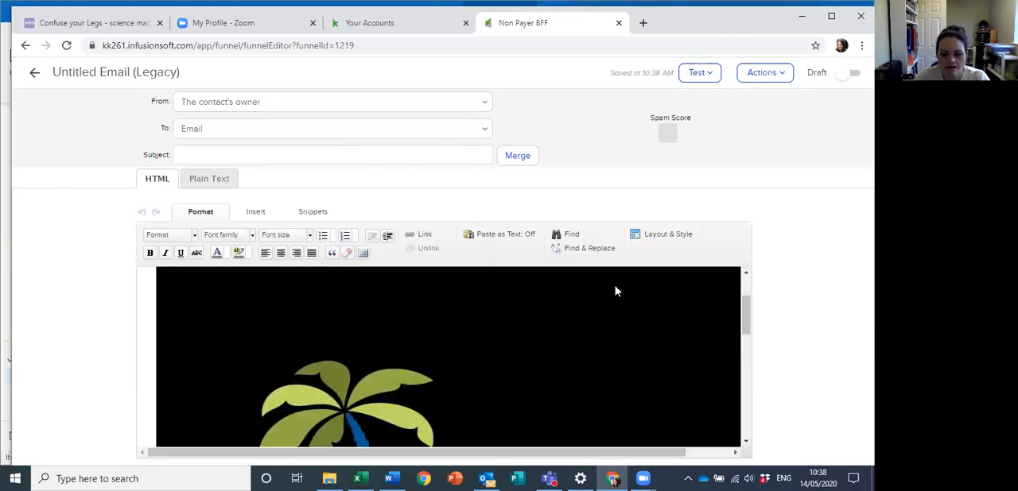
scroll(618, 289, "down", 3)
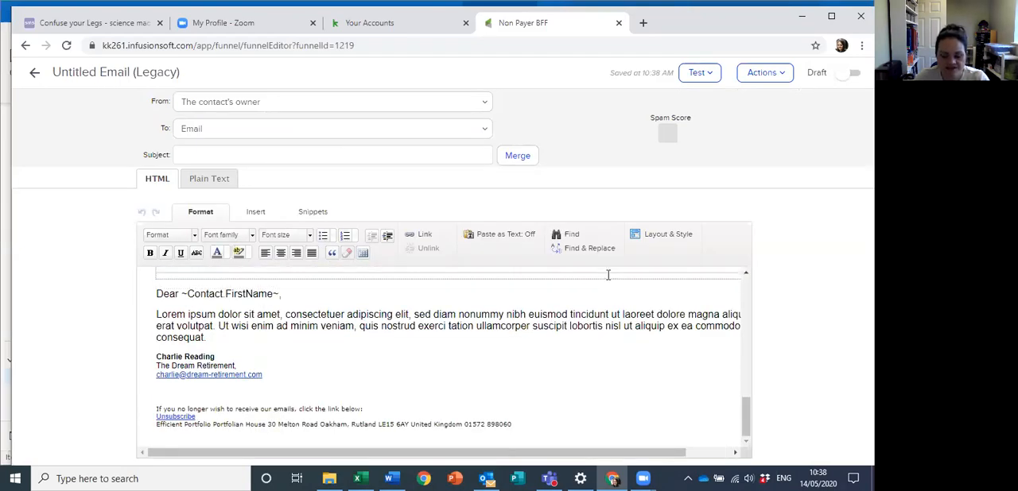
scroll(472, 380, "up", 8)
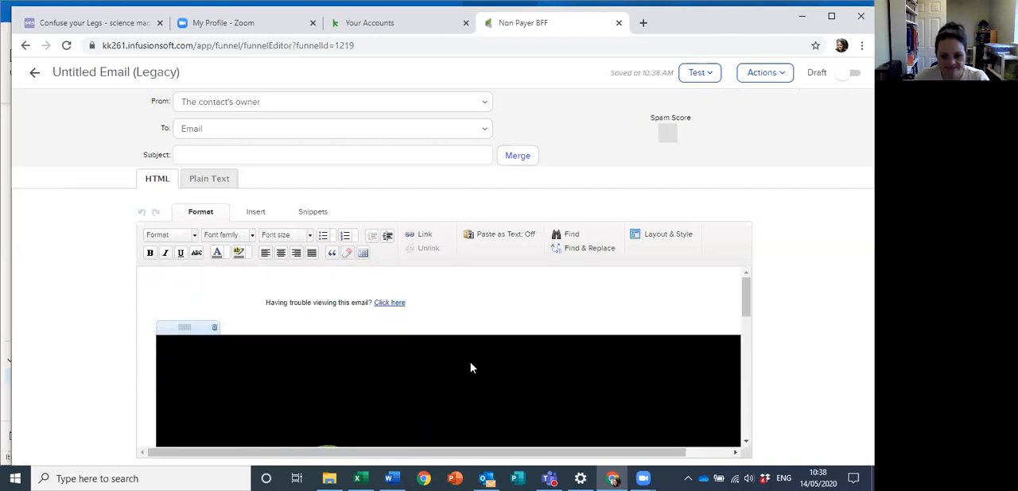
scroll(471, 295, "down", 6)
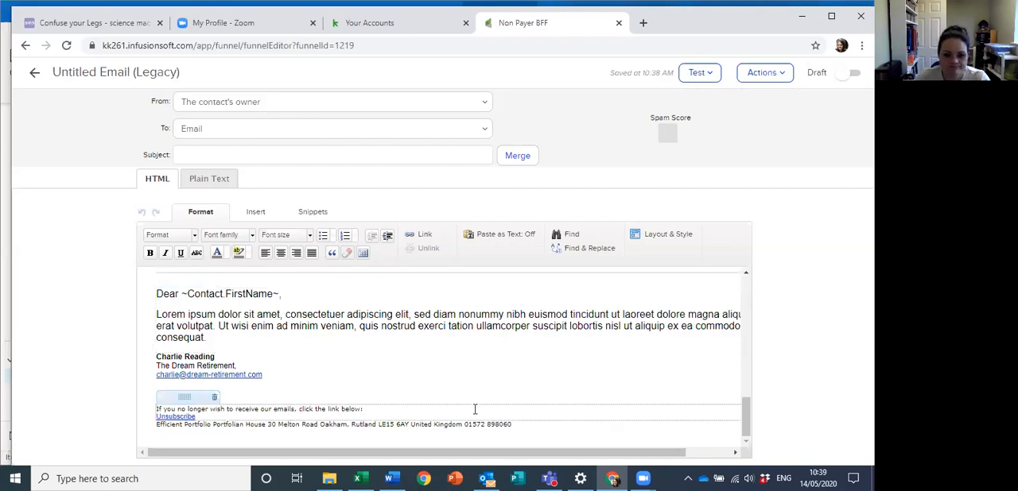
scroll(474, 406, "up", 6)
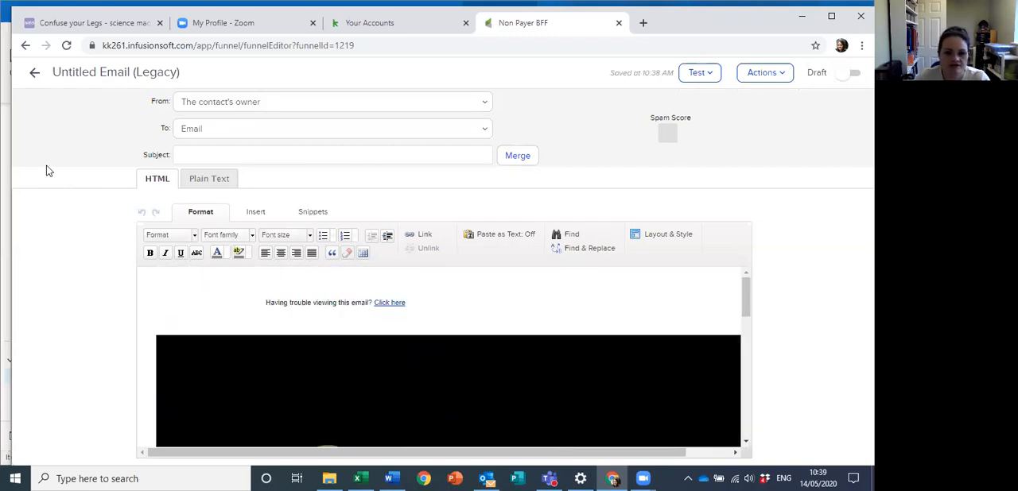
Step: Return to the sequence and delete the untitled legacy email
left_click(34, 73)
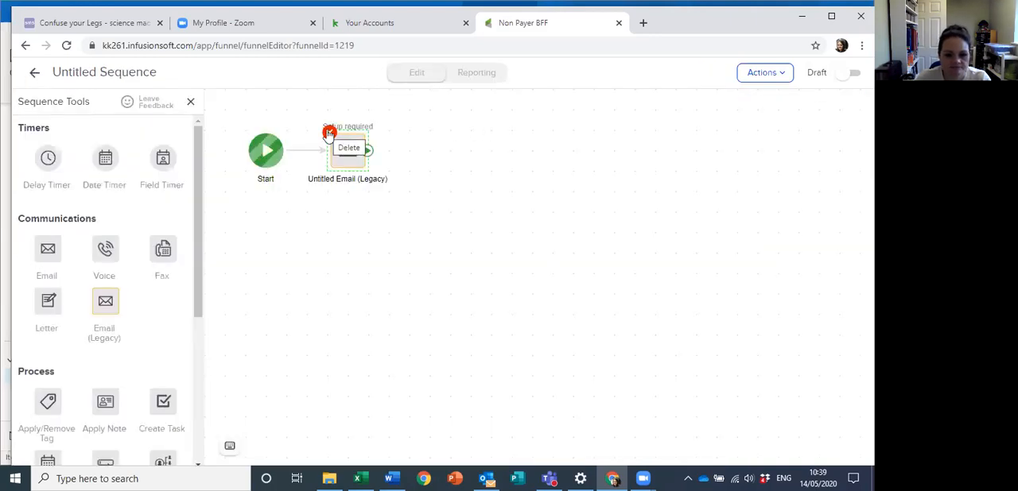
left_click(330, 132)
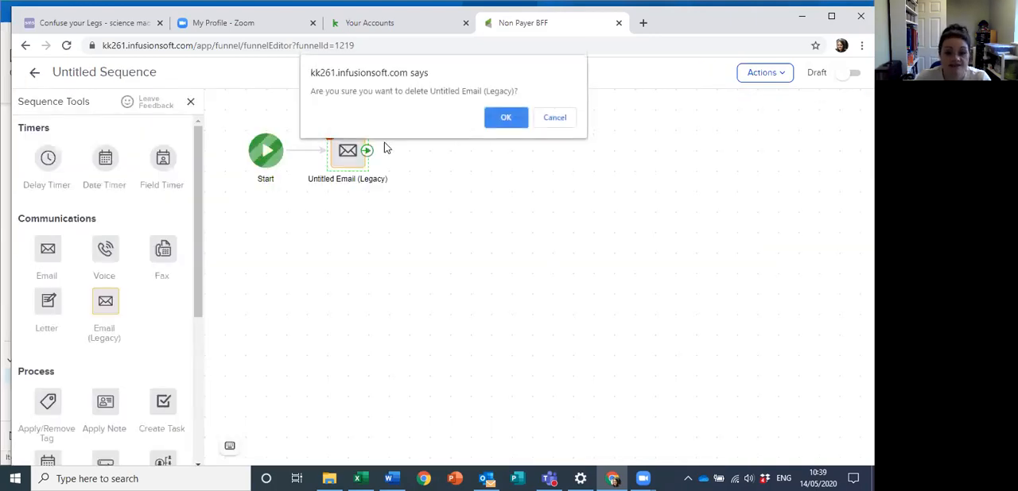
left_click(512, 120)
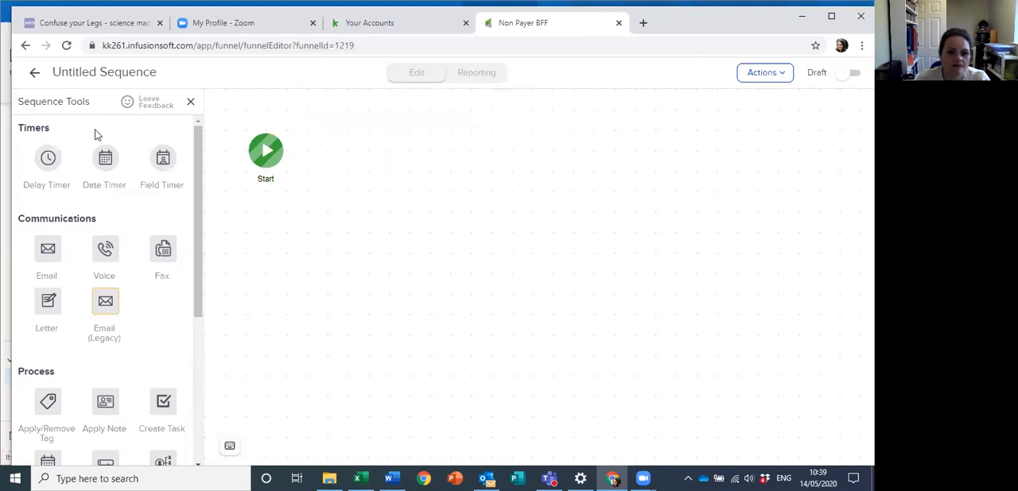
Step: Add an Email item after the sequence's Start and create its content from the saved BBB template
left_click_drag(50, 252, 314, 152)
double_click(347, 151)
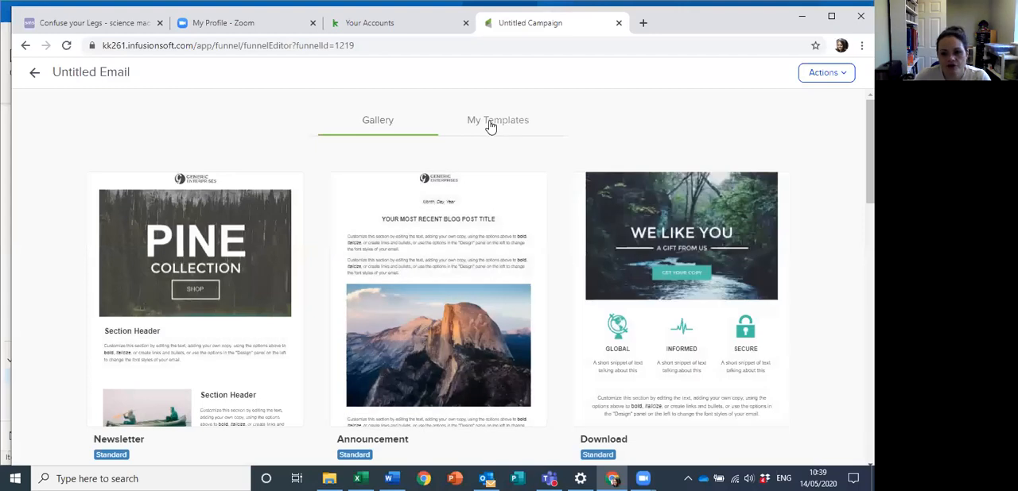
left_click(489, 127)
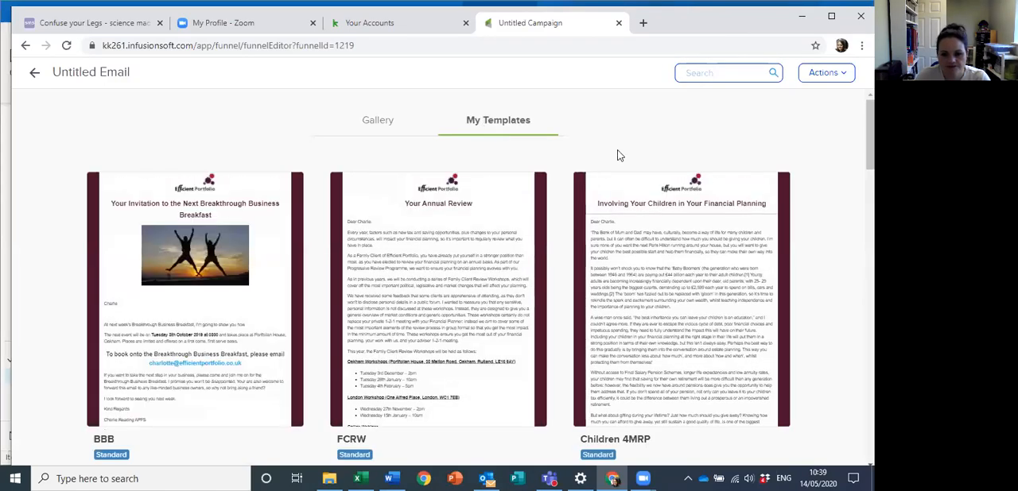
scroll(620, 156, "down", 20)
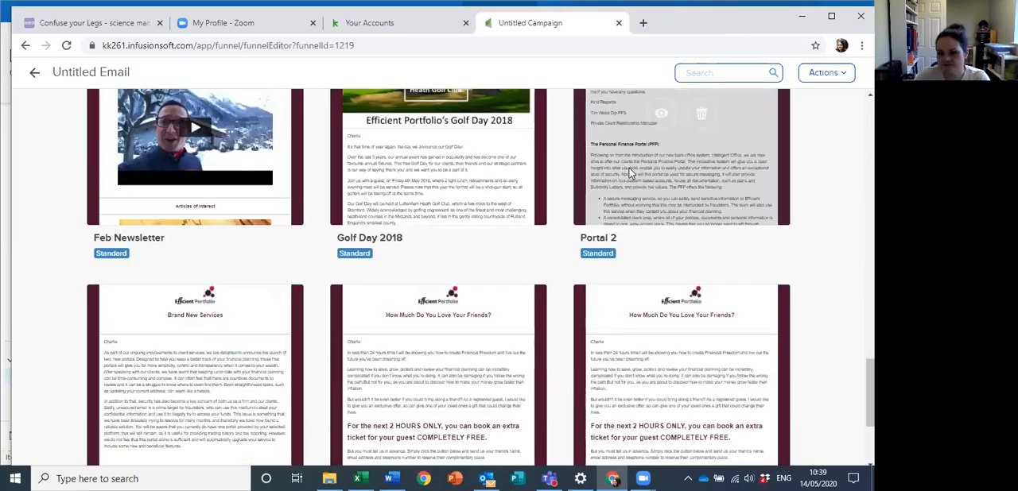
scroll(631, 171, "up", 10)
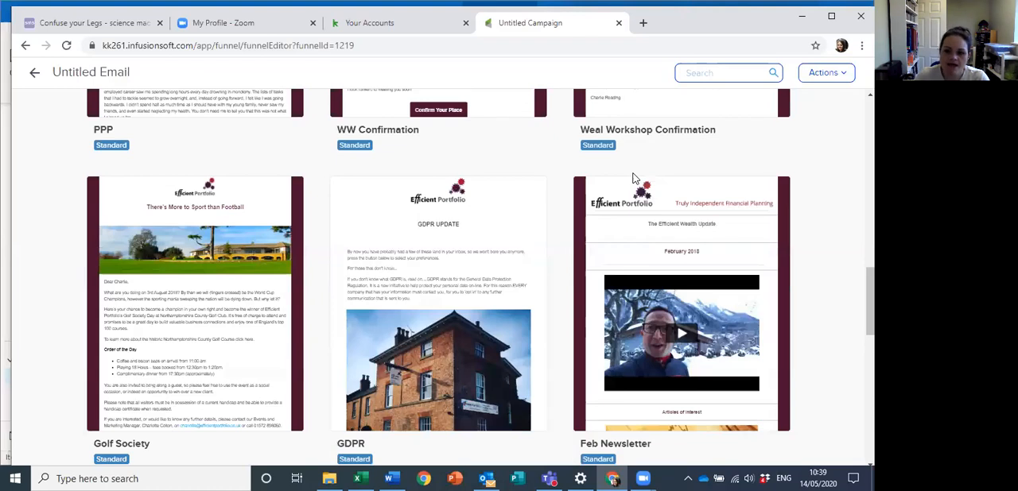
scroll(819, 178, "up", 10)
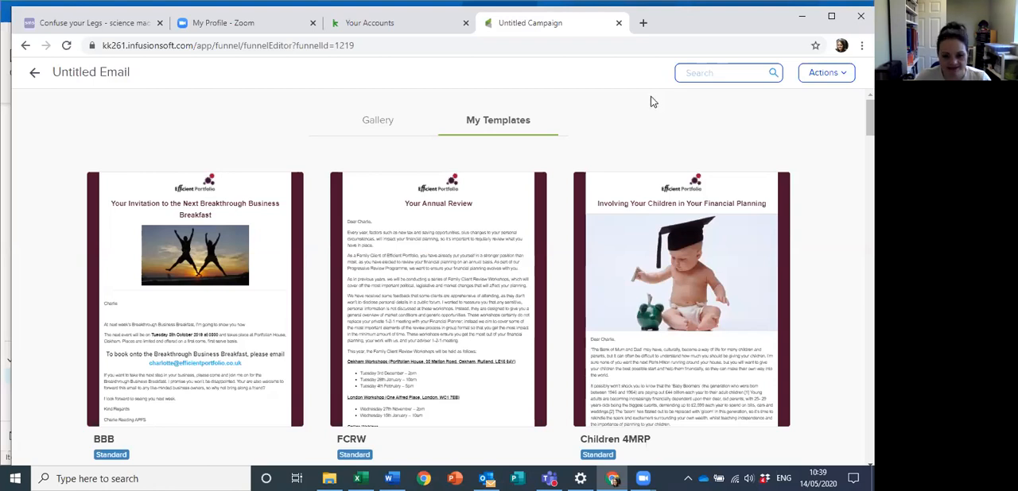
mouse_move(477, 234)
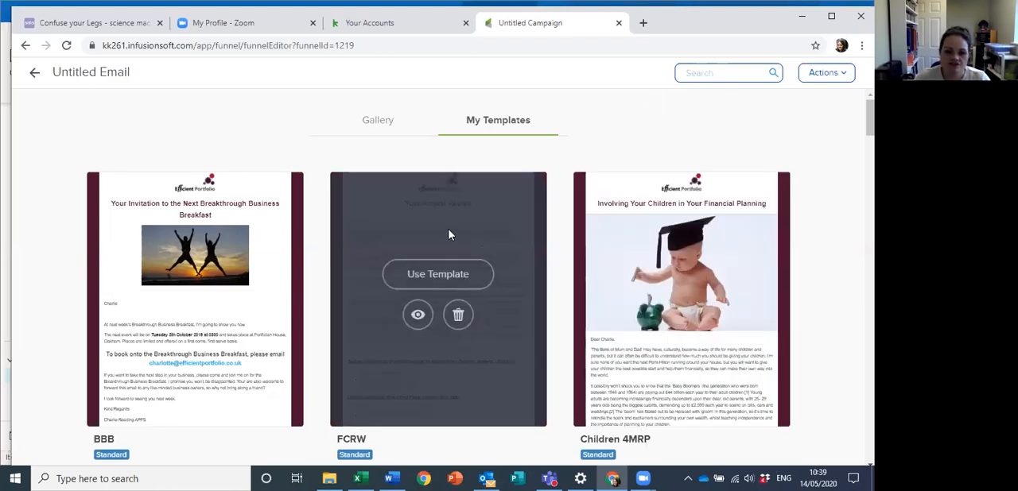
mouse_move(183, 280)
left_click(183, 277)
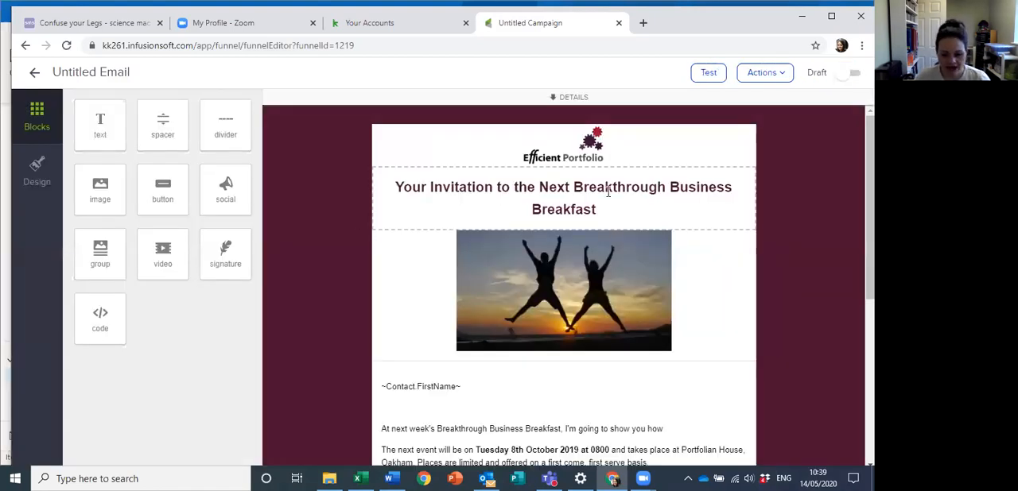
Step: Look over the template, expand the email's details and replace the subject with "Thank You"
scroll(652, 308, "down", 4)
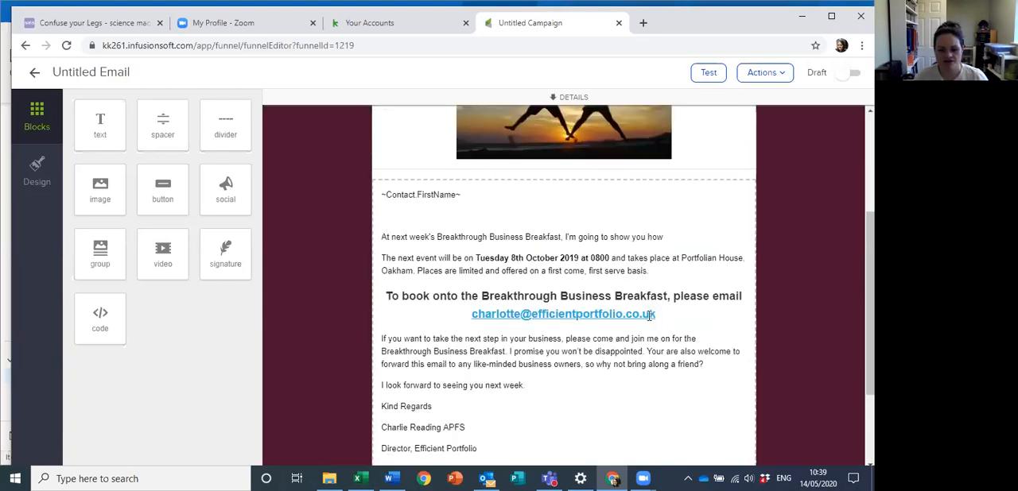
scroll(642, 336, "up", 4)
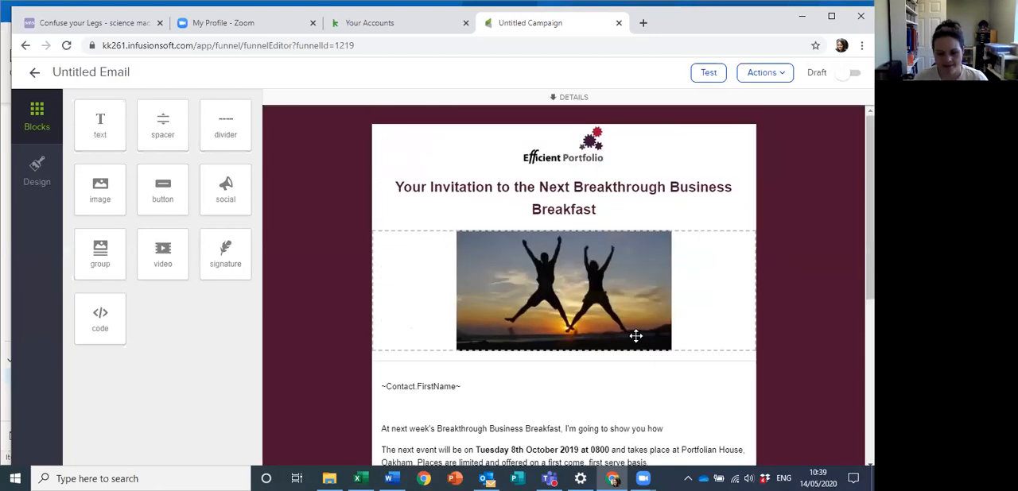
left_click(573, 97)
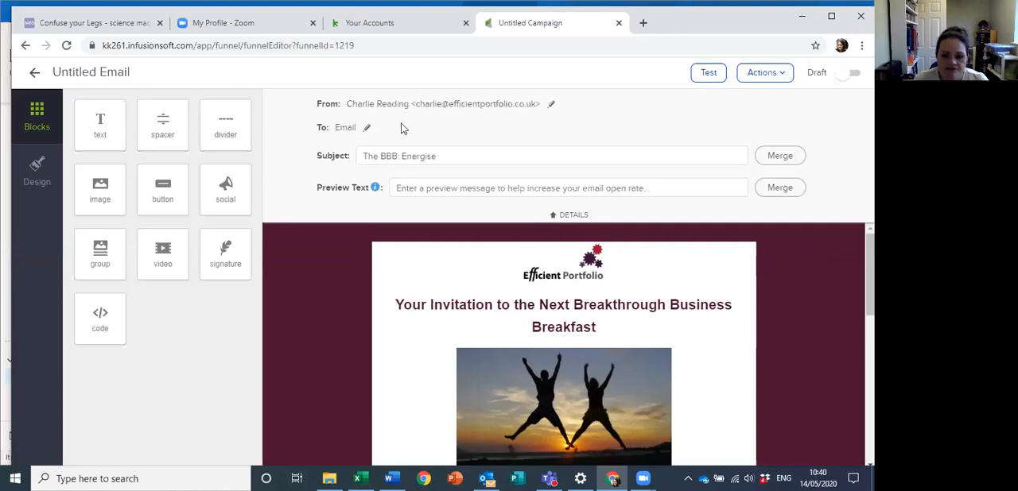
scroll(597, 355, "down", 2)
scroll(597, 354, "down", 5)
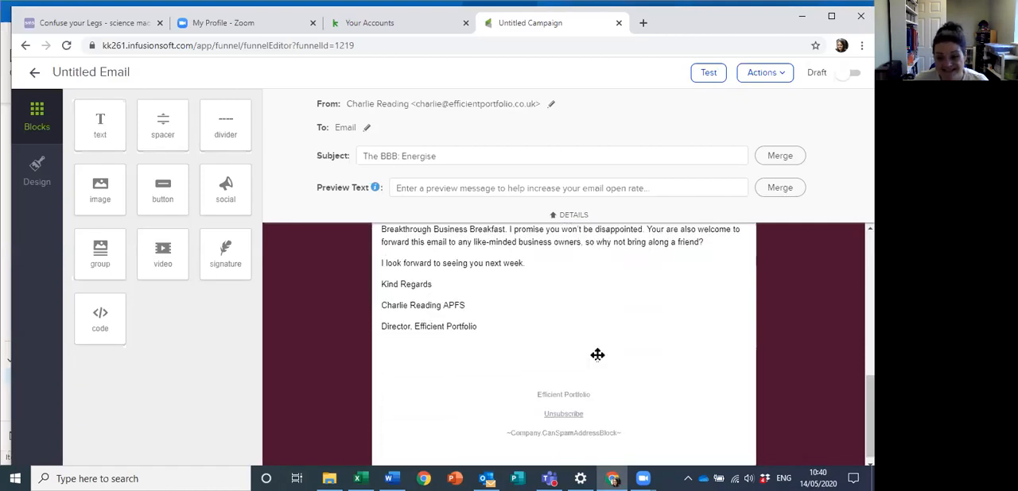
scroll(597, 353, "up", 10)
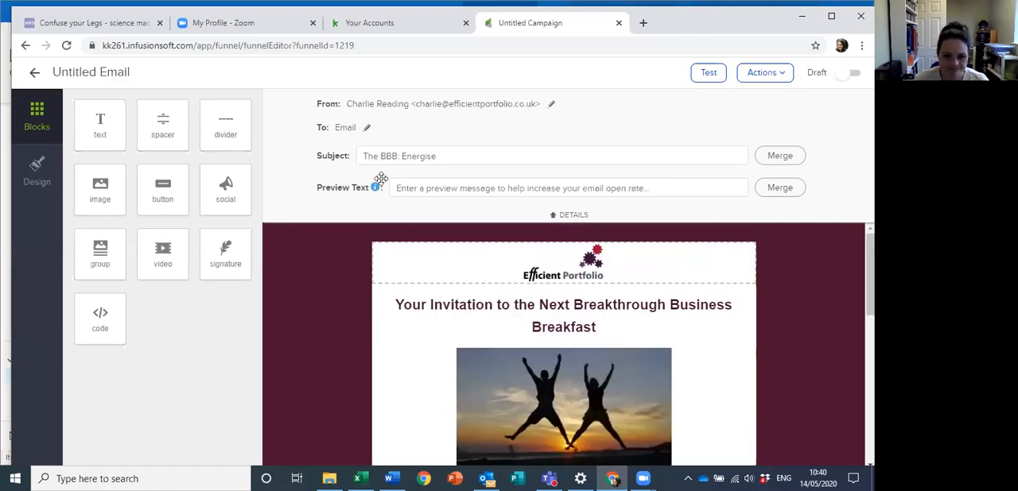
left_click(456, 153)
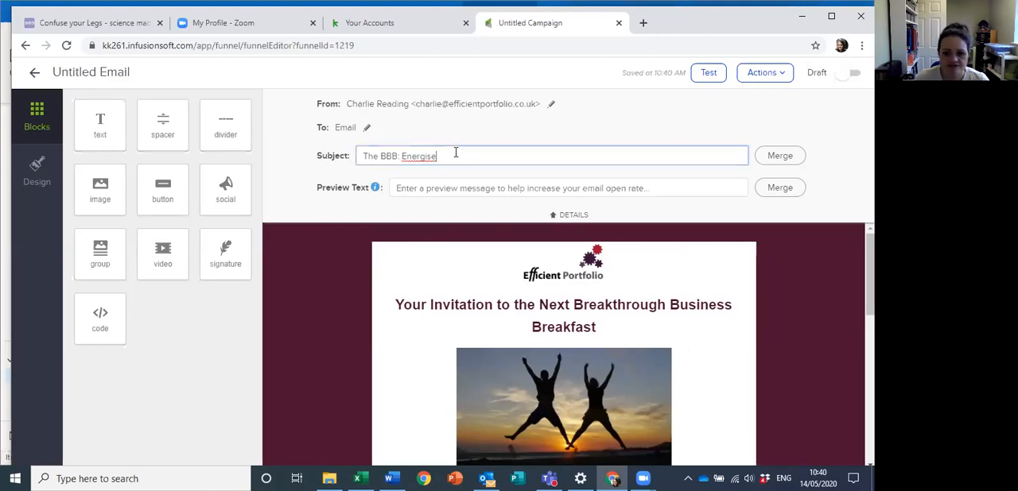
key("BackSpace")
key("BackSpace")
key("BackSpace")
key("BackSpace")
key("BackSpace")
key("BackSpace")
key("BackSpace")
key("BackSpace")
key("BackSpace")
key("BackSpace")
key("BackSpace")
key("BackSpace")
key("BackSpace")
key("BackSpace")
key("BackSpace")
key("BackSpace")
key("BackSpace")
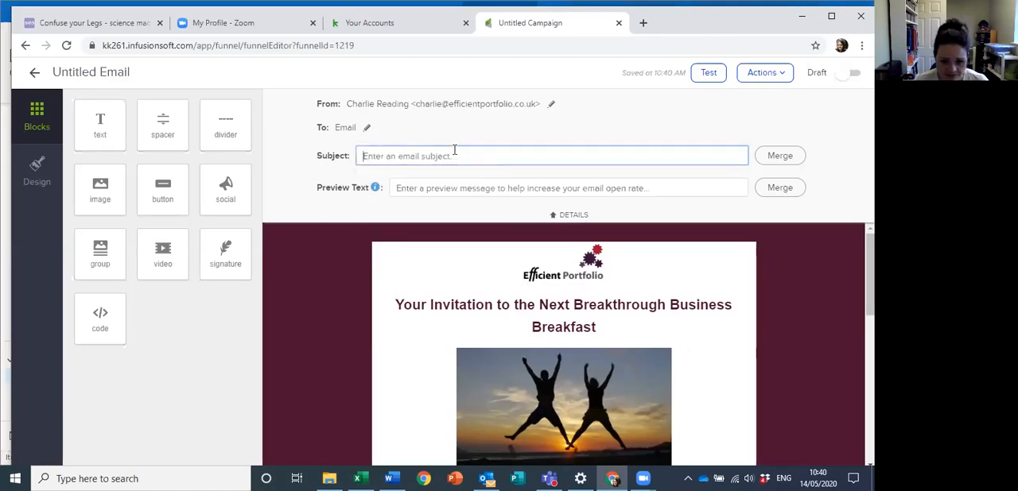
type("Thank You")
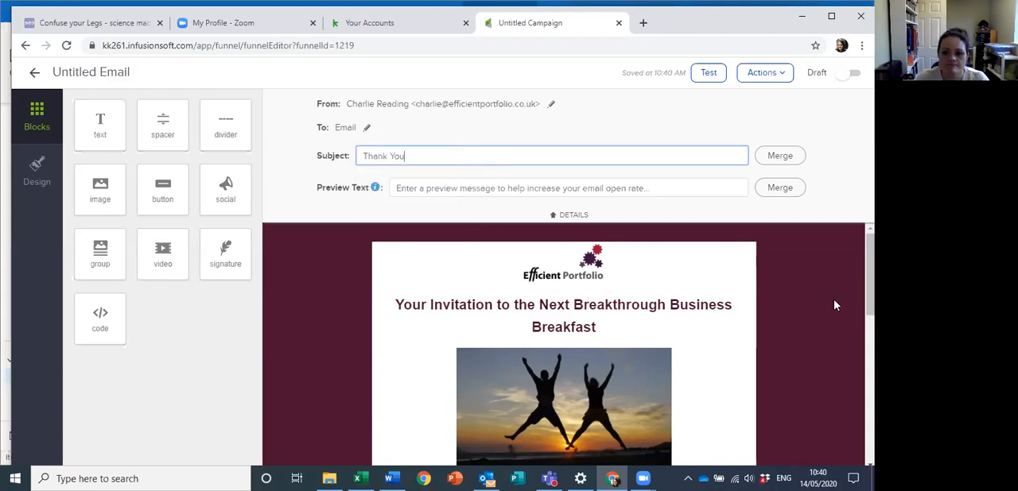
Step: Replace the email's main heading beneath the logo with "Thank You"
left_click(569, 322)
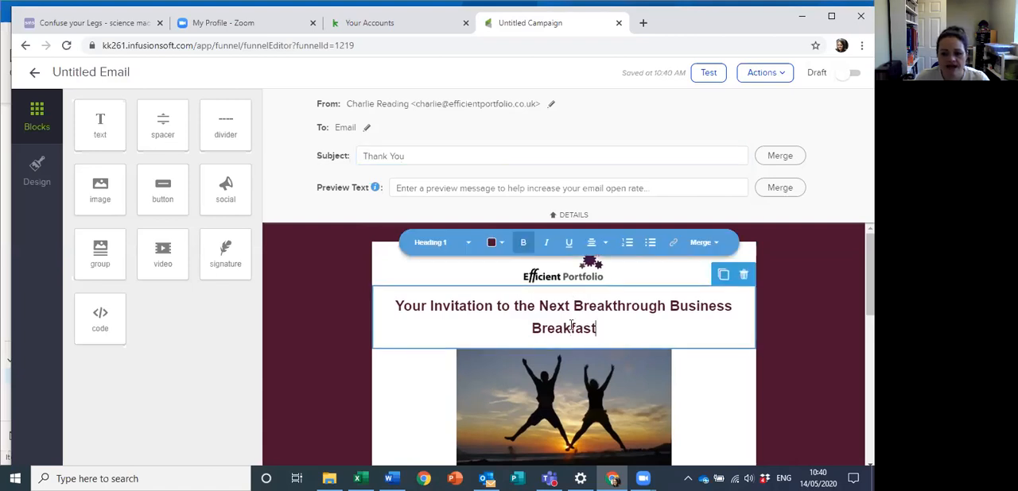
left_click_drag(604, 328, 392, 299)
key("BackSpace")
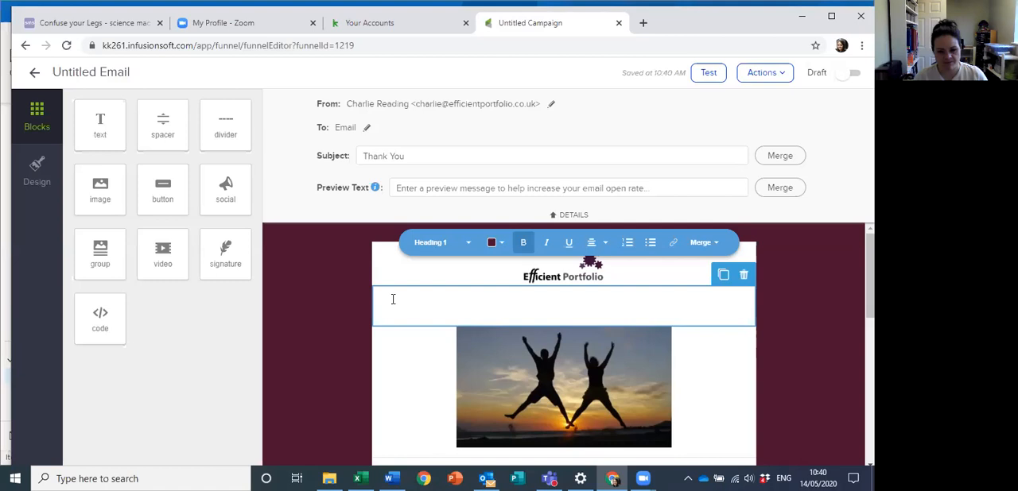
type("Than")
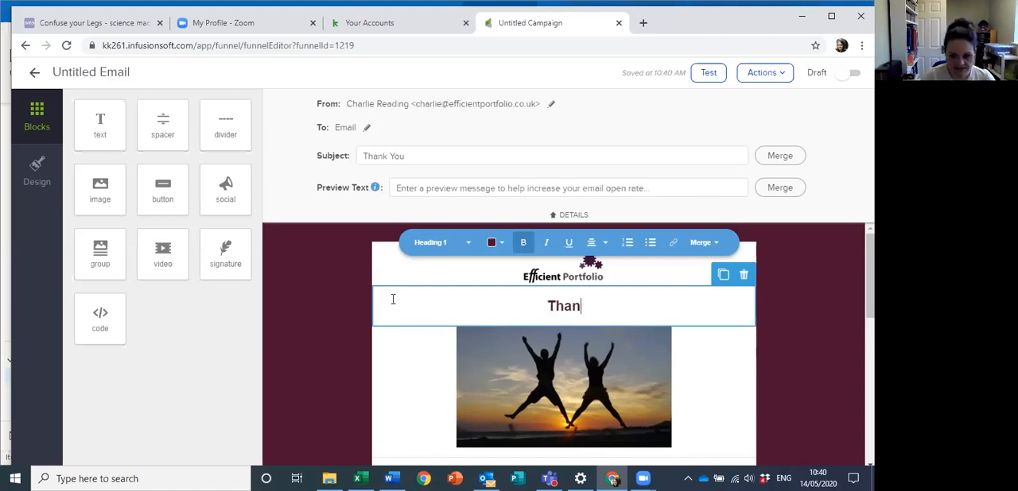
type("k You")
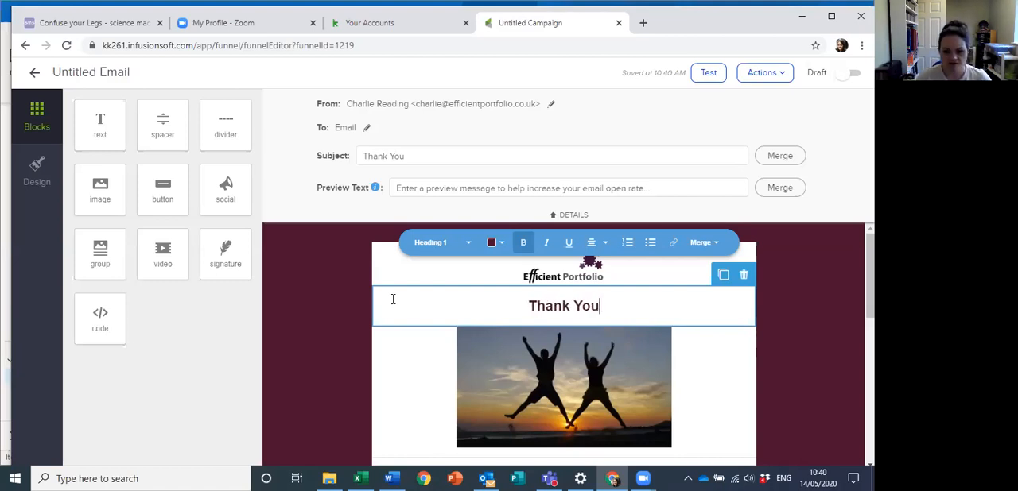
Step: Start changing the picture below the heading and look through the image library for a replacement
scroll(812, 349, "down", 1)
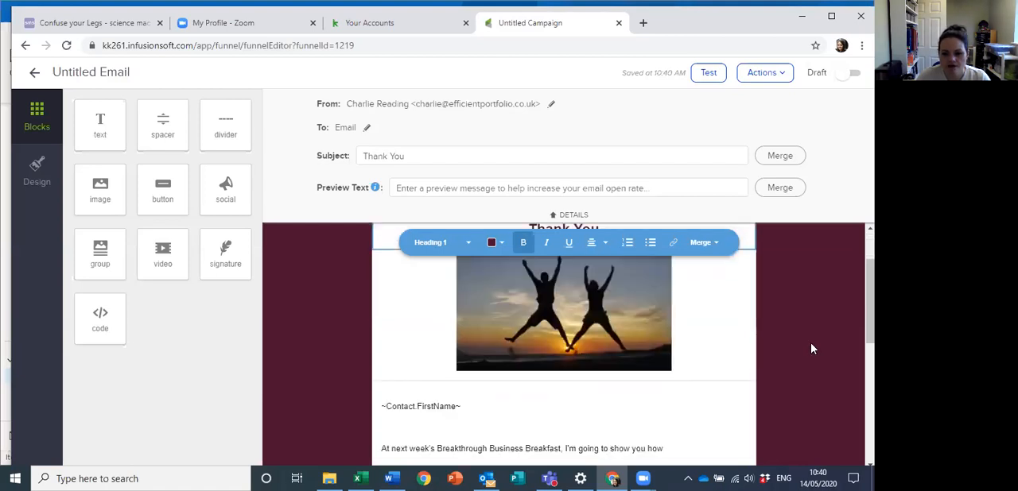
scroll(813, 349, "down", 1)
left_click(609, 310)
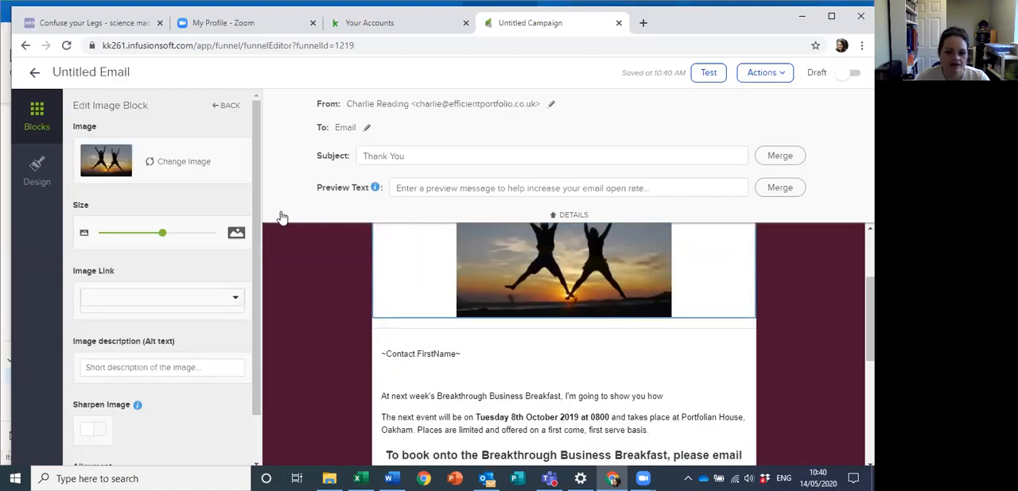
left_click(178, 164)
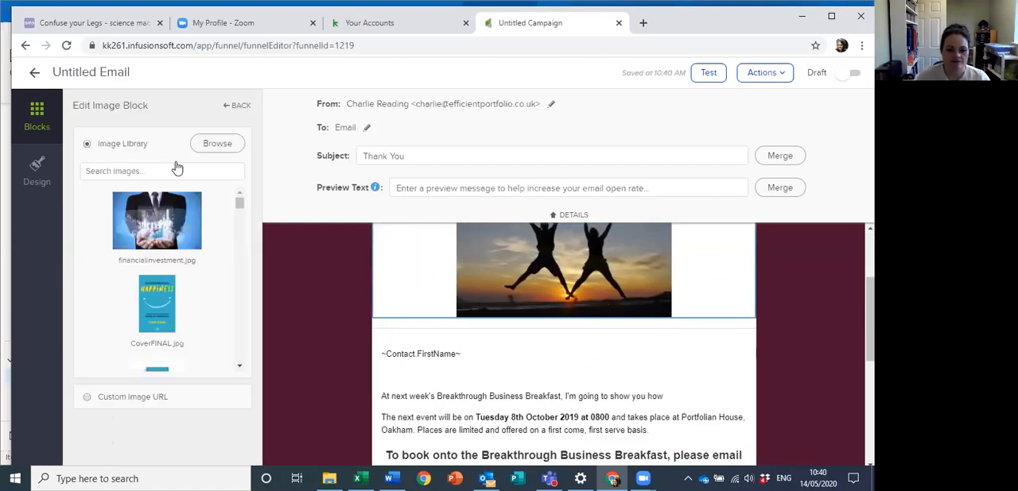
scroll(165, 251, "down", 5)
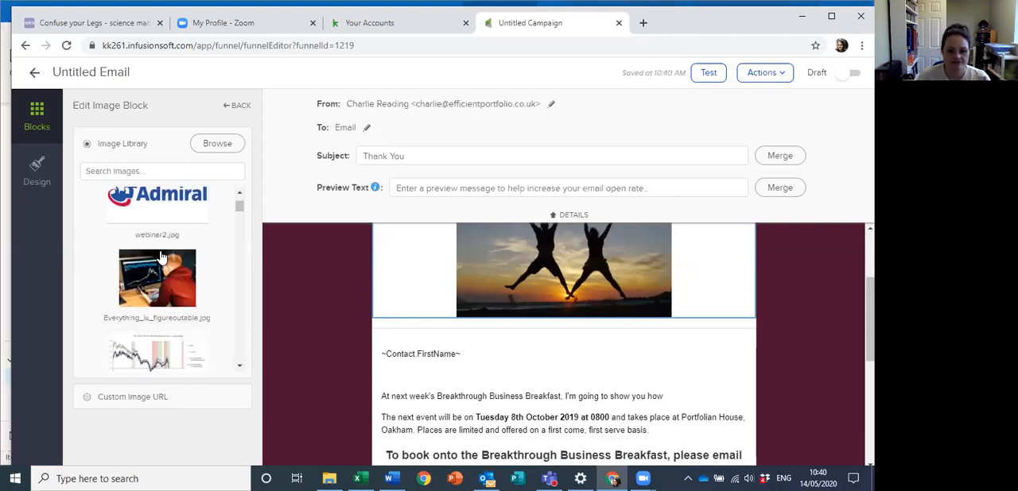
Step: Upload the EH Banner file from the computer's Pictures folder as the replacement for the picture below the heading
left_click(222, 150)
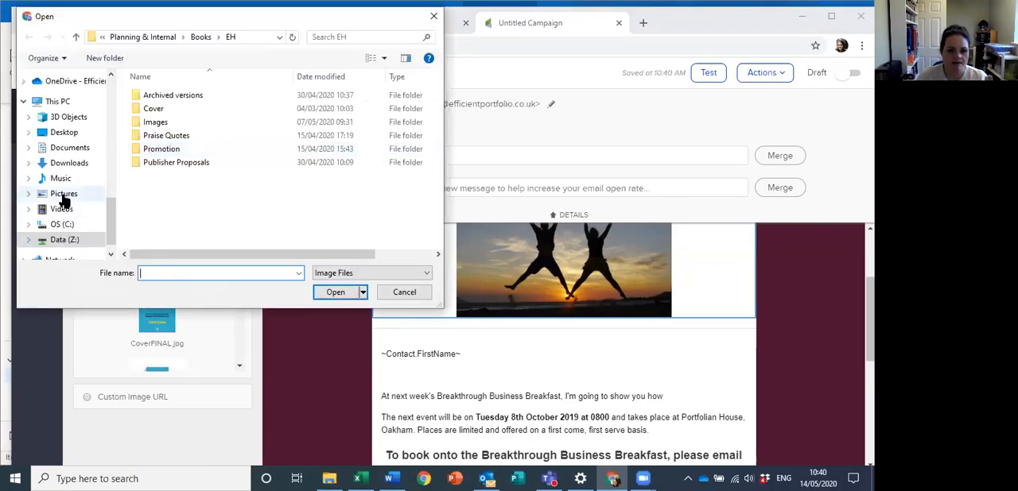
left_click(64, 194)
scroll(299, 170, "down", 10)
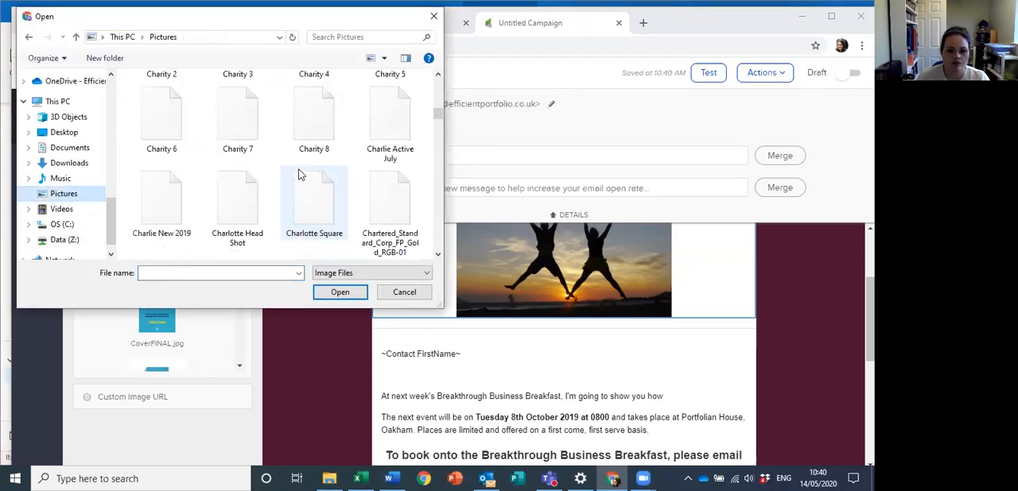
scroll(296, 170, "down", 5)
scroll(249, 164, "down", 2)
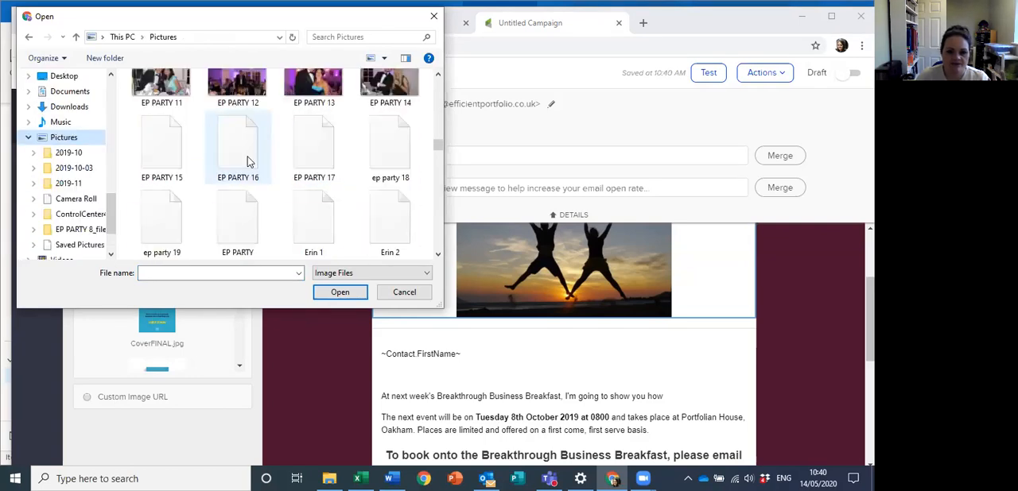
scroll(248, 164, "up", 3)
scroll(254, 179, "up", 4)
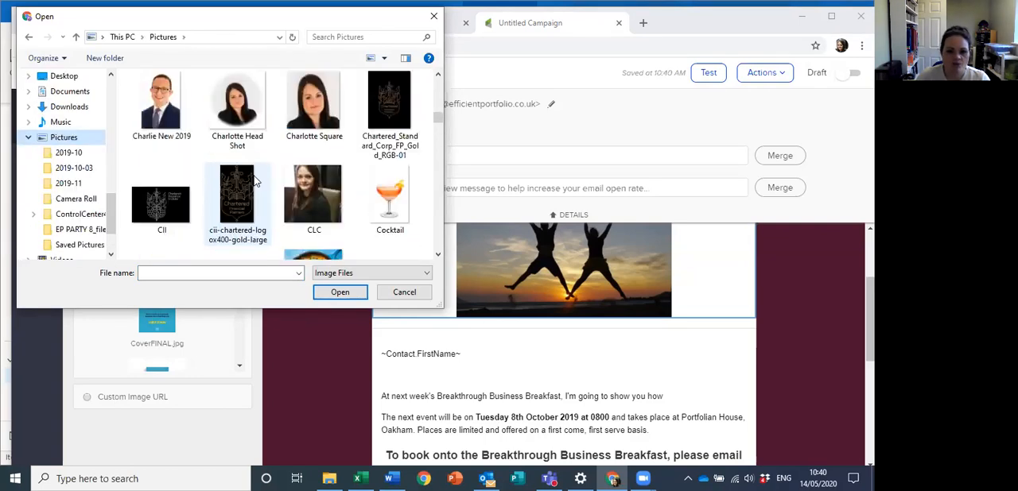
scroll(254, 183, "down", 2)
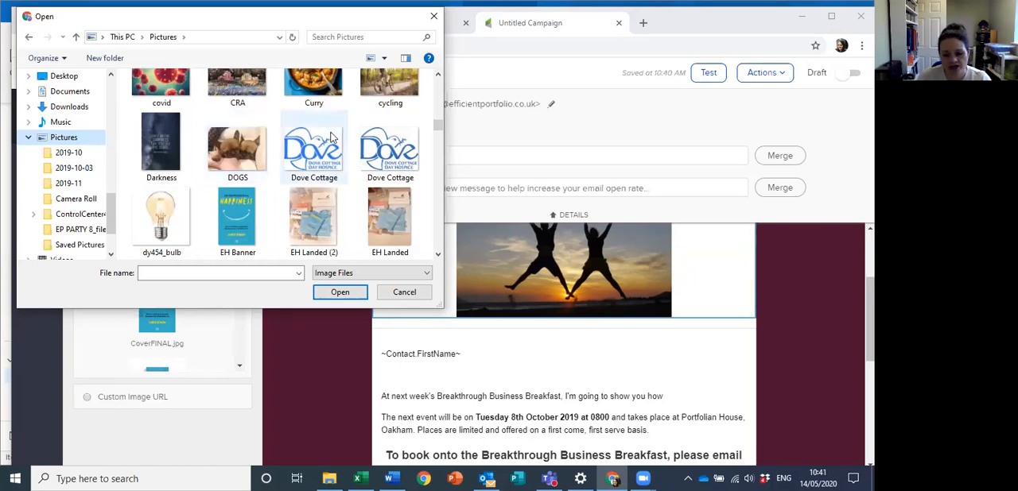
left_click(242, 230)
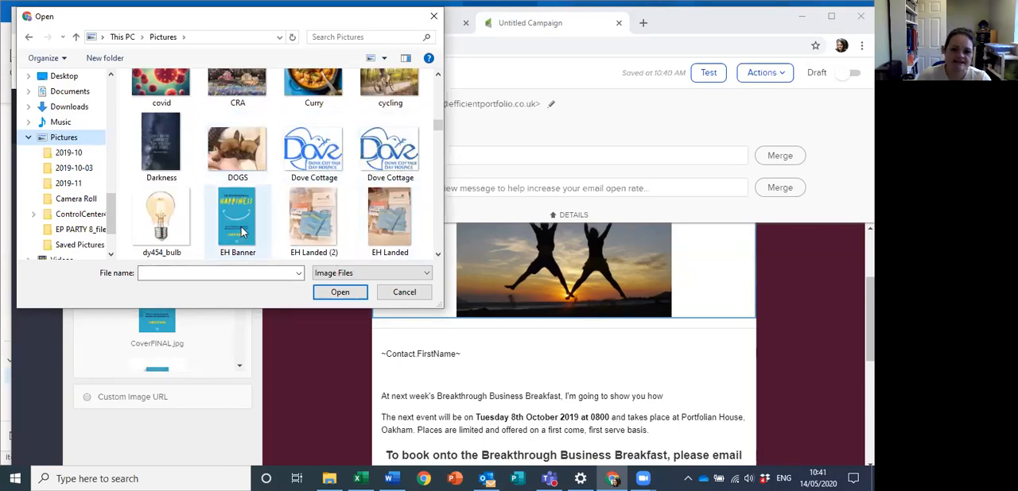
double_click(242, 229)
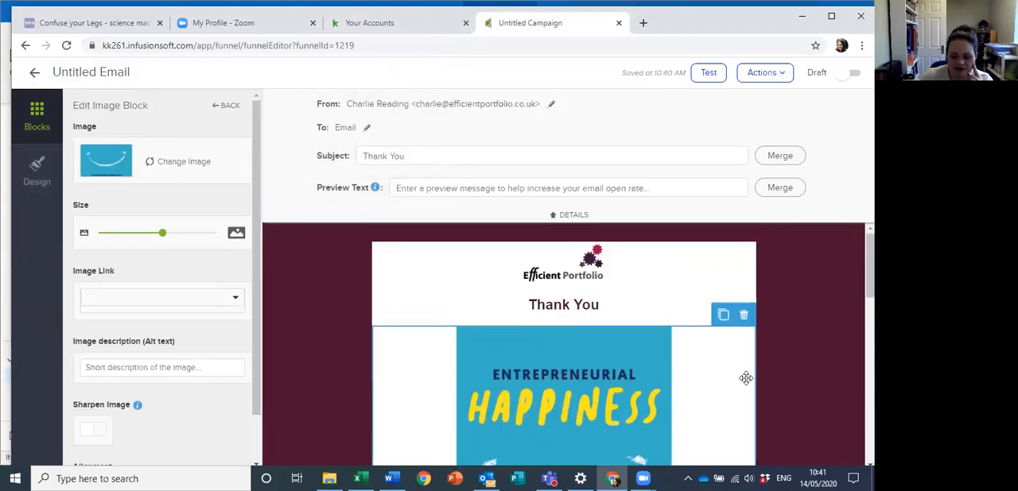
Step: Shrink the book cover image in the email to about two thirds of its width
scroll(743, 374, "down", 5)
scroll(740, 370, "up", 3)
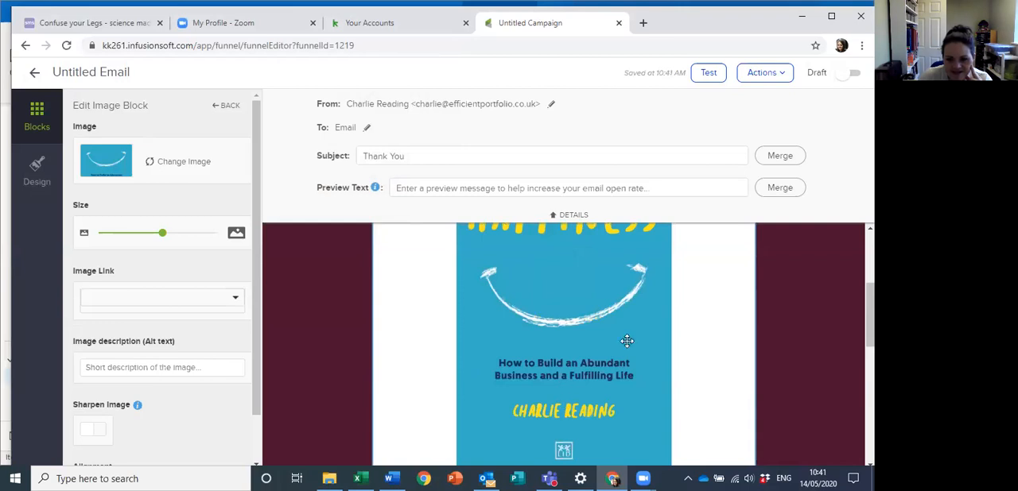
mouse_move(155, 234)
left_mouse_down()
mouse_move(79, 234)
mouse_move(140, 234)
left_mouse_up()
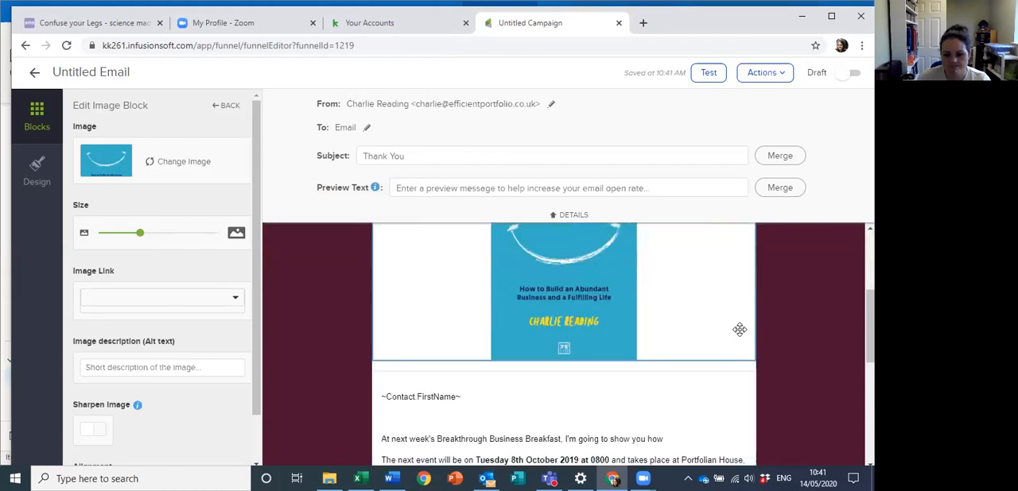
Step: Delete the Breakthrough Business Breakfast body text between the first-name merge field and the Kind Regards sign-off
scroll(739, 330, "down", 2)
left_click_drag(384, 311, 541, 343)
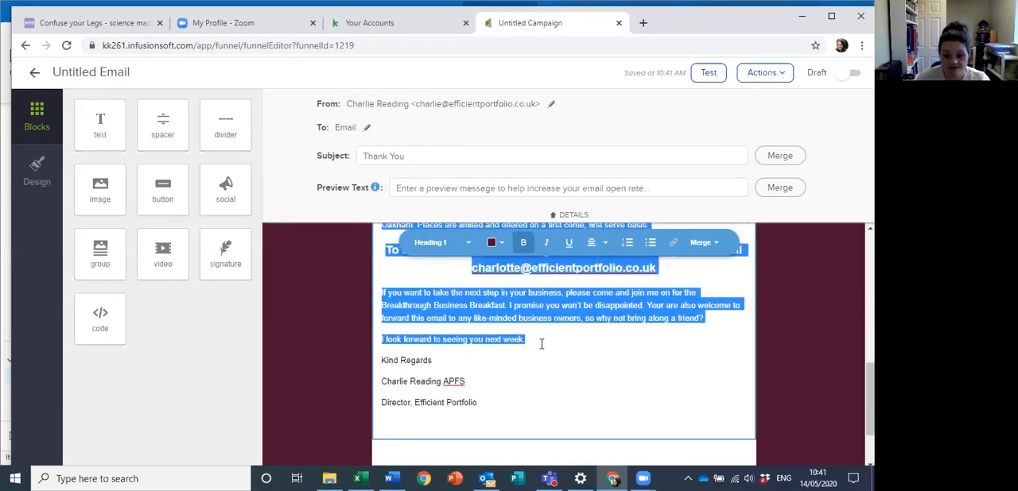
key("BackSpace")
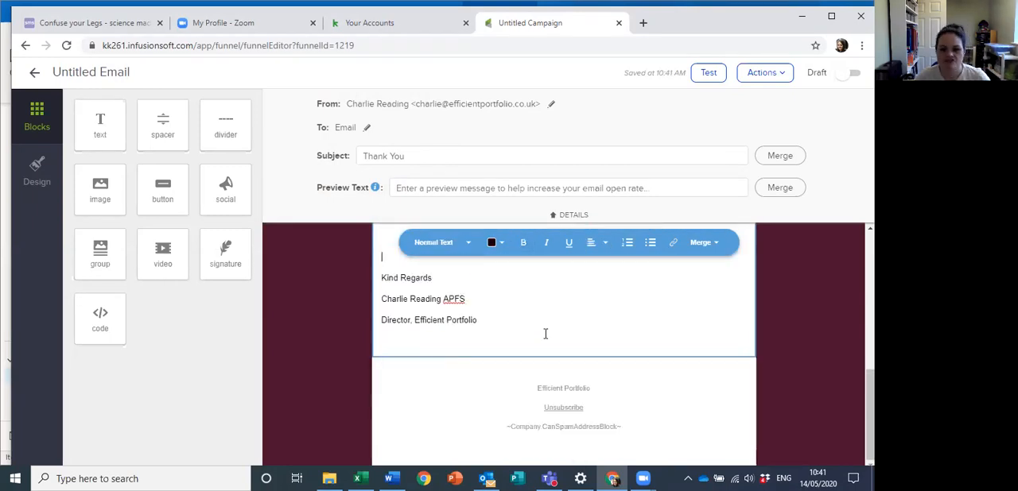
scroll(504, 409, "up", 4)
scroll(504, 409, "down", 1)
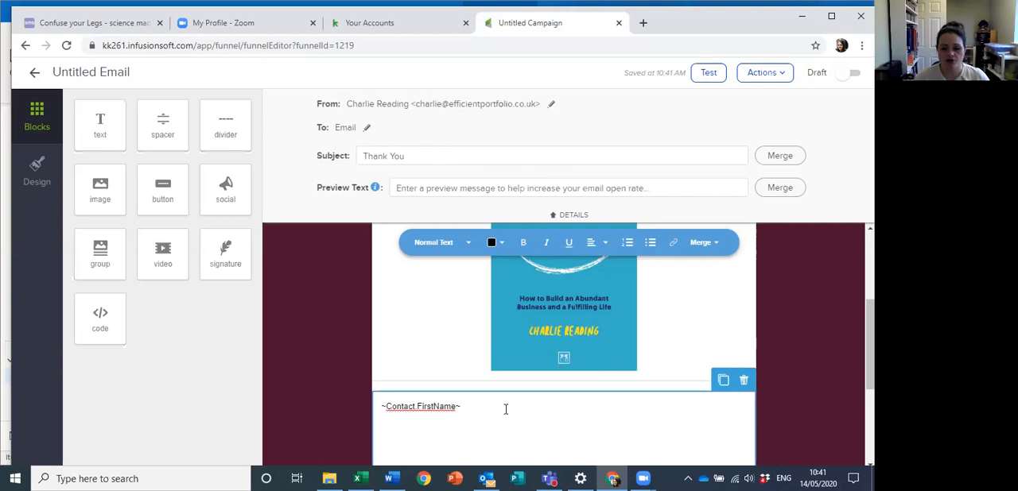
Step: Copy the sentence "Once you have logged in, go to 'upload' and select the file." from the Word document into the email above Kind Regards
scroll(519, 391, "down", 1)
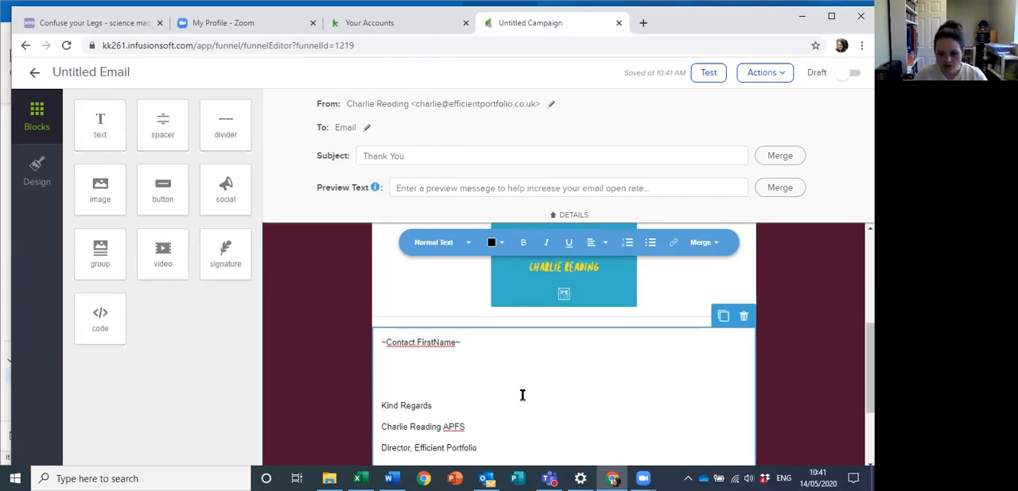
left_click(384, 477)
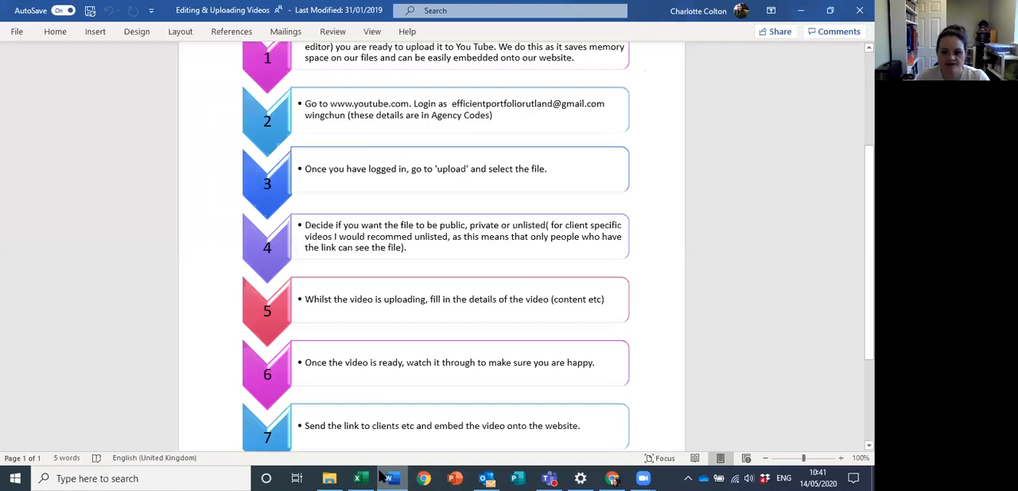
scroll(387, 157, "down", 1)
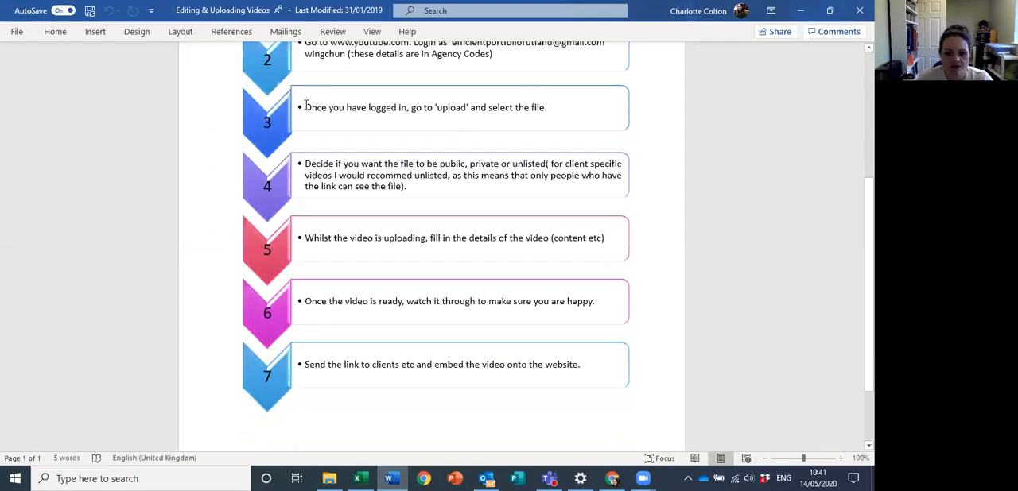
left_click_drag(305, 108, 545, 111)
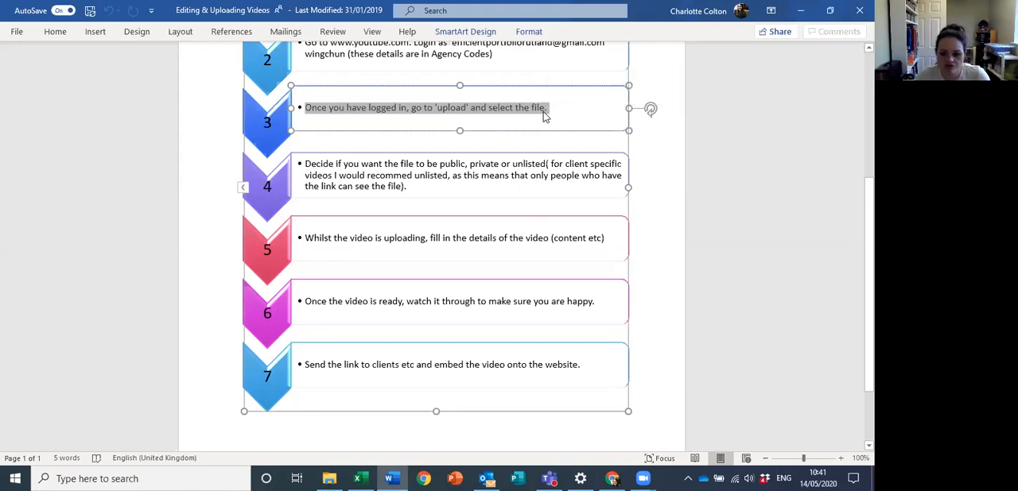
key("alt+Tab")
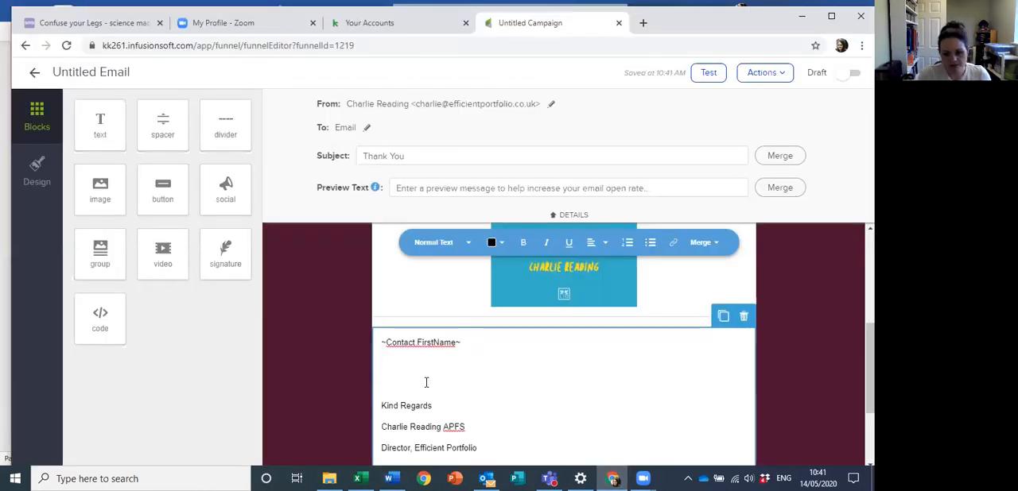
type("•Once you have logged in, go to 'upload' and select the file.")
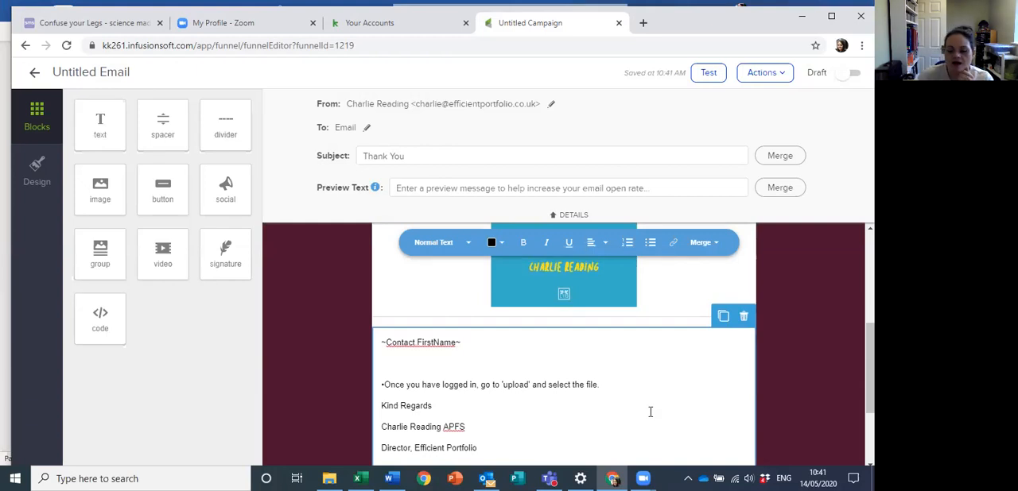
Step: Examine the text styles for the email body and the link types available for the pasted sentence without inserting a link
scroll(636, 323, "down", 1)
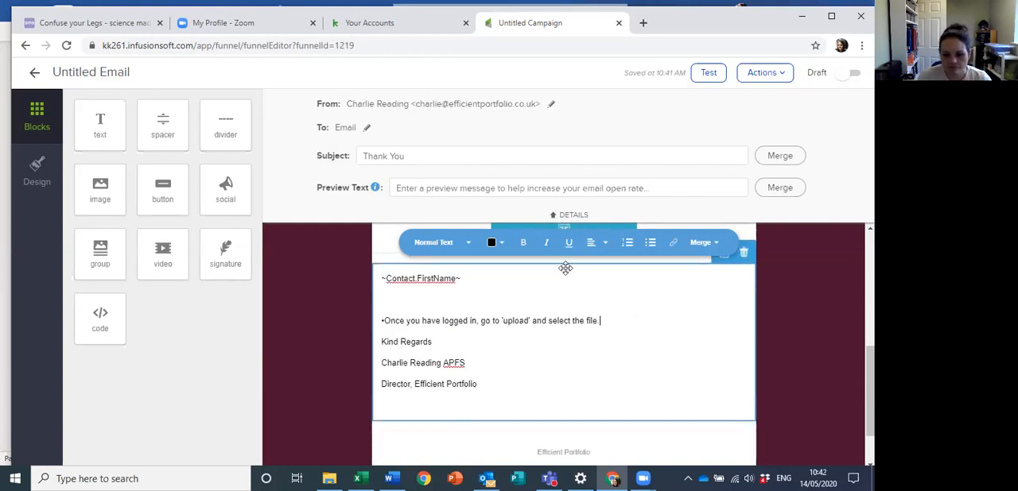
left_click(450, 244)
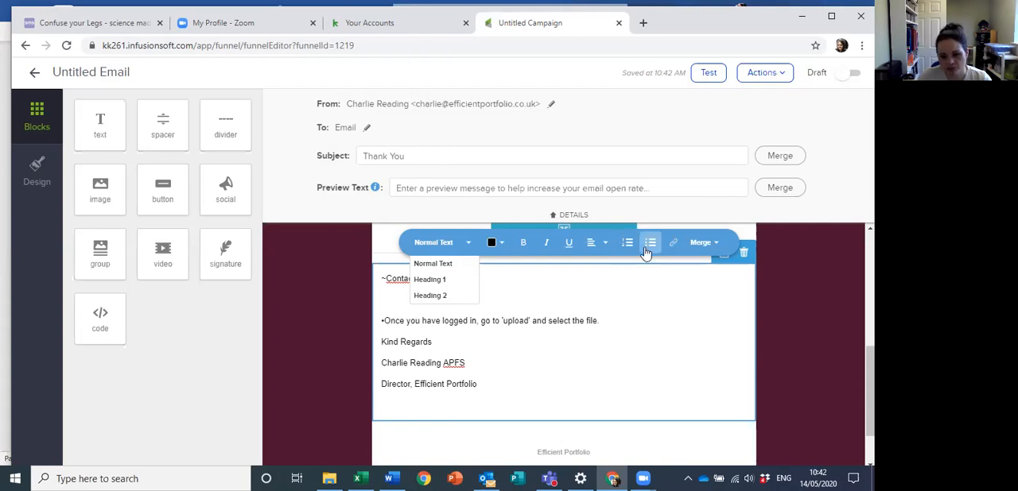
triple_click(435, 330)
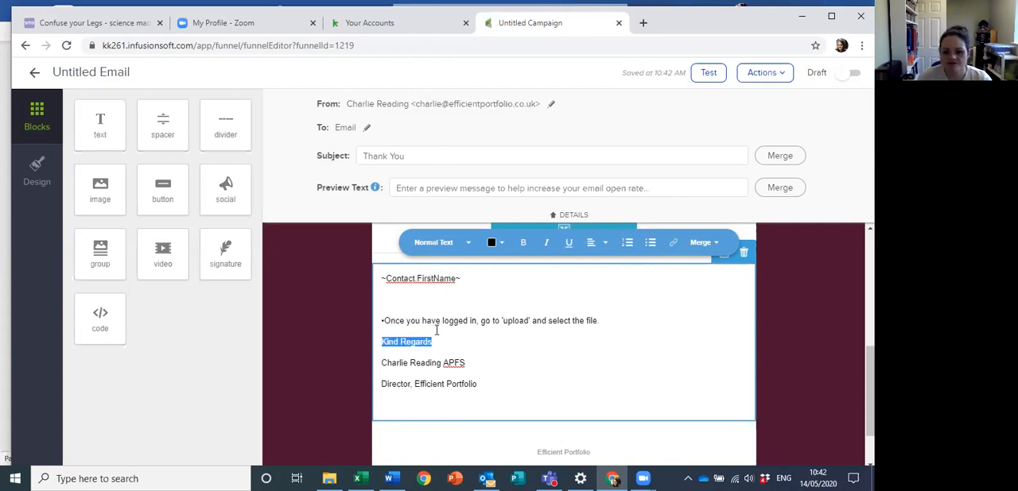
left_click_drag(600, 320, 377, 321)
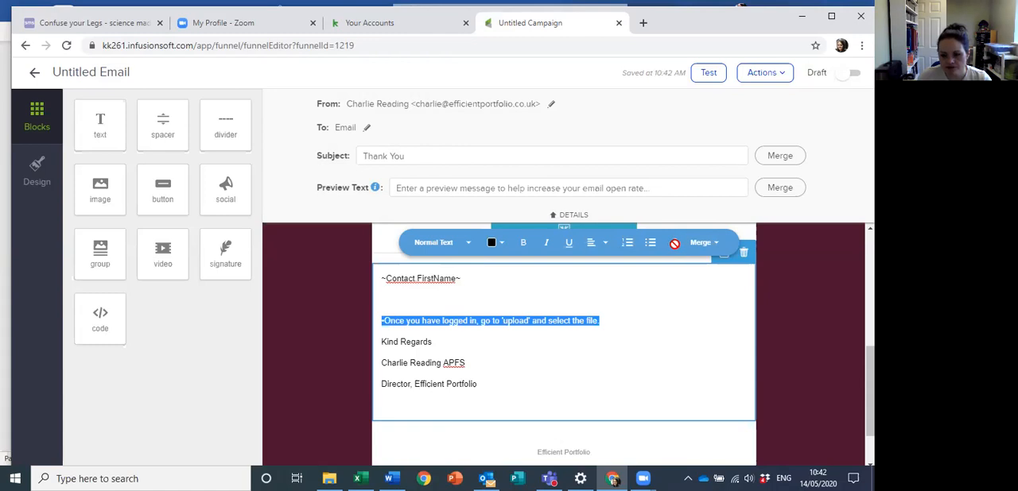
left_click(674, 248)
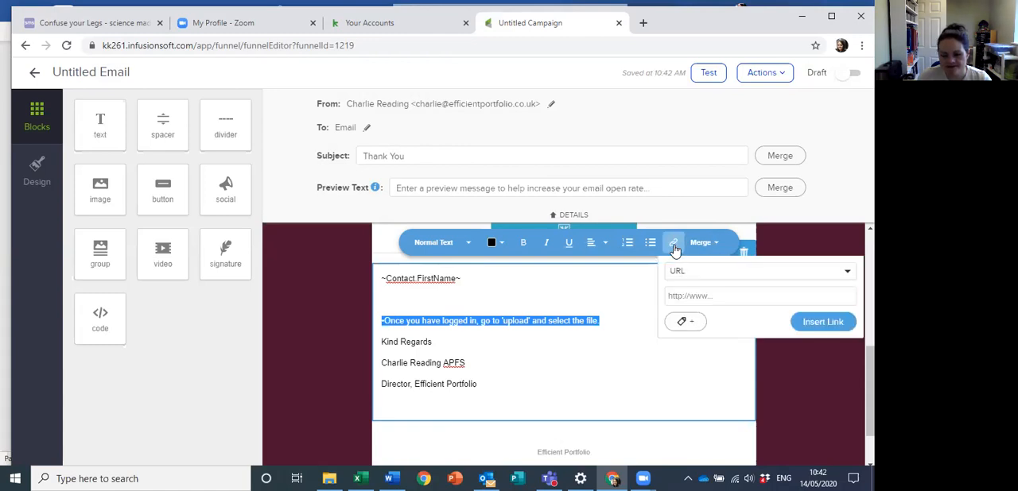
left_click(728, 275)
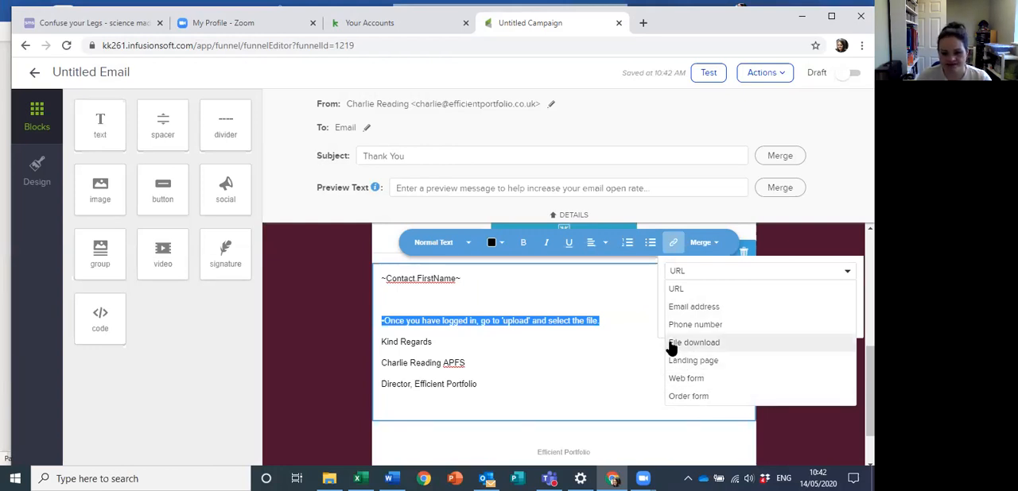
left_click(617, 357)
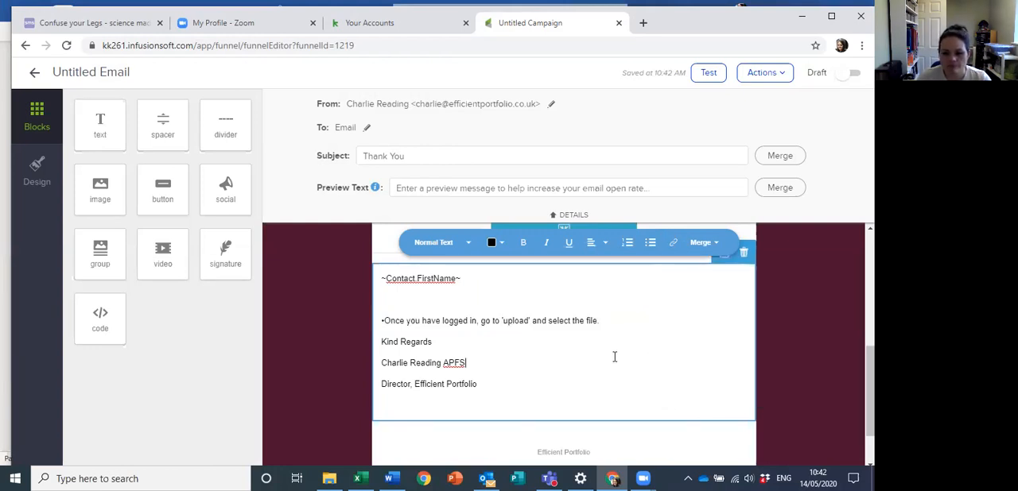
Step: Examine the merge field categories for the first-name placeholder, including the most common and additional contact fields
left_click_drag(462, 278, 371, 285)
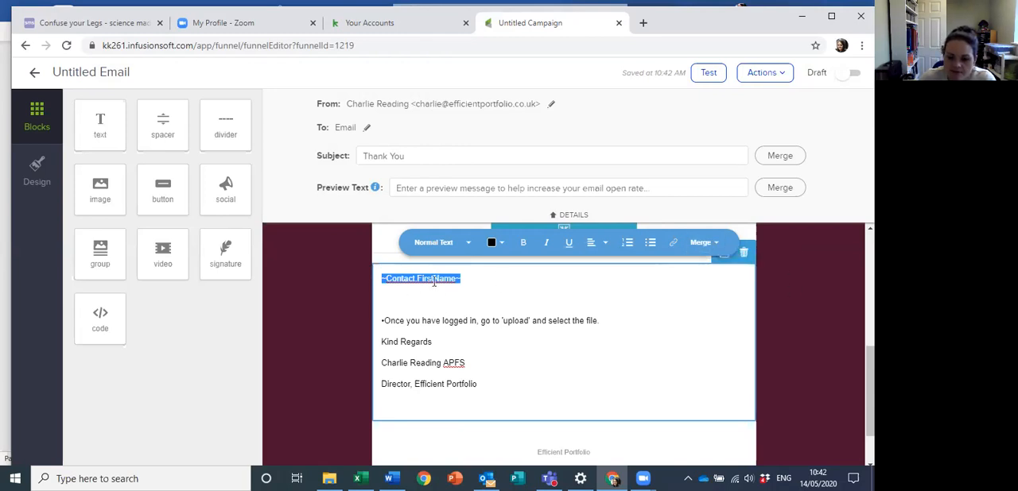
left_click(716, 246)
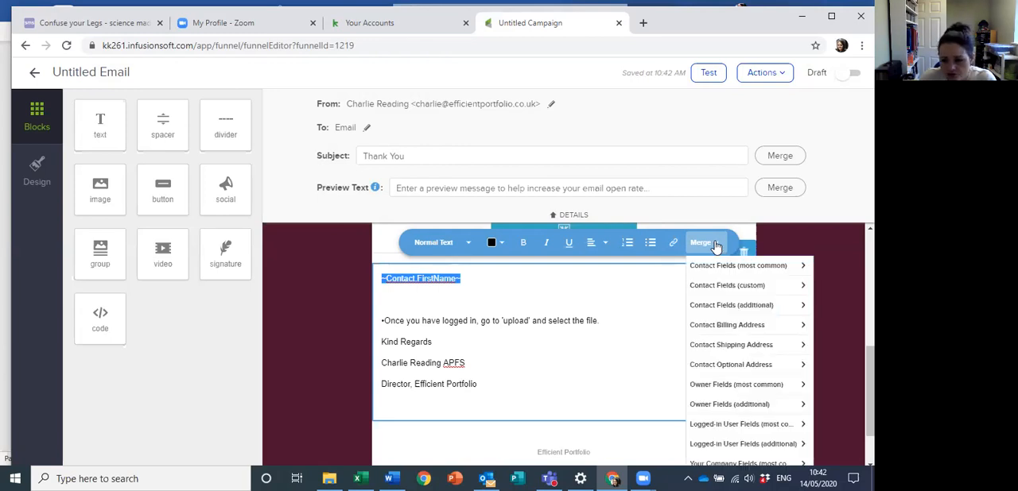
left_click(752, 268)
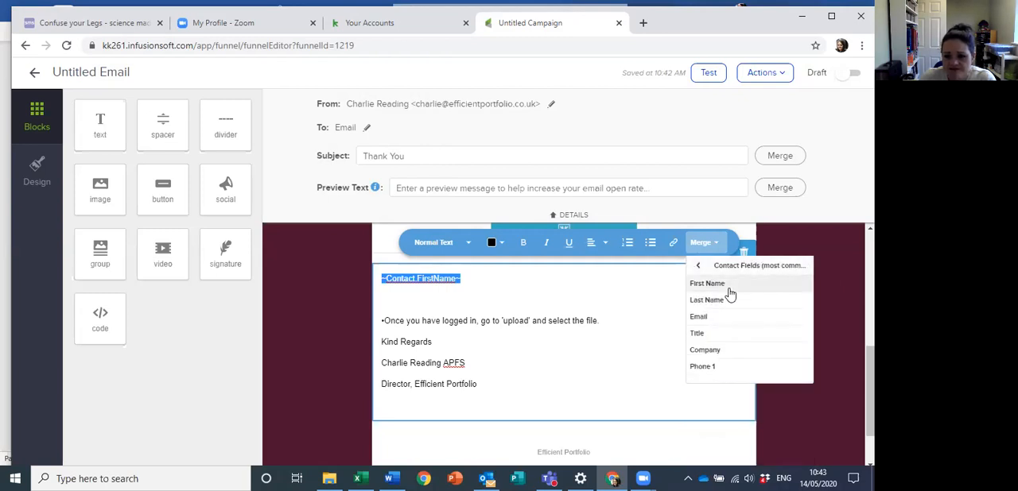
left_click(714, 243)
left_click(714, 242)
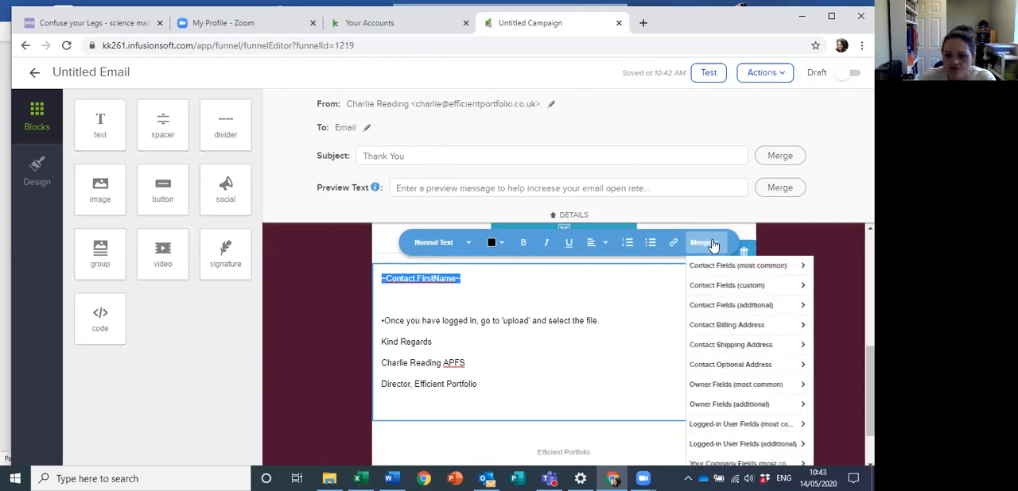
left_click(732, 307)
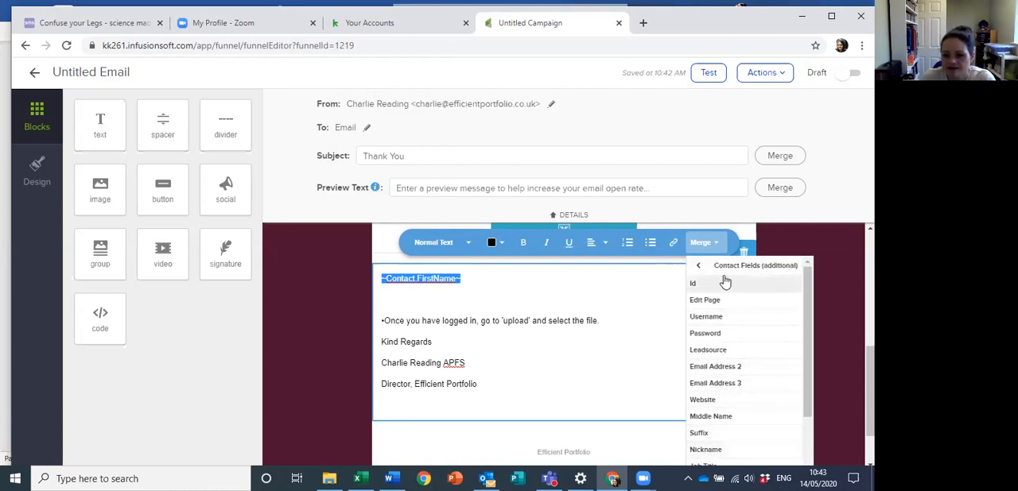
scroll(753, 357, "down", 3)
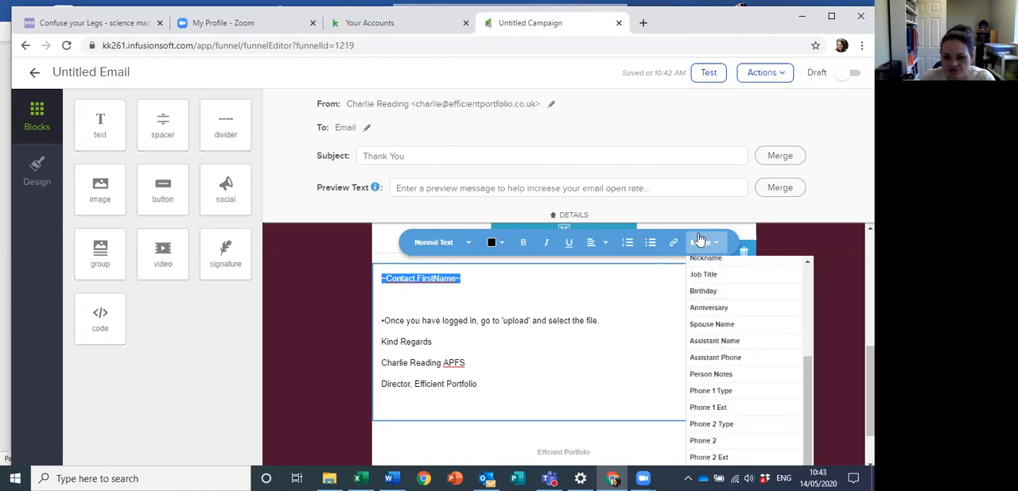
left_click(701, 242)
left_click(700, 243)
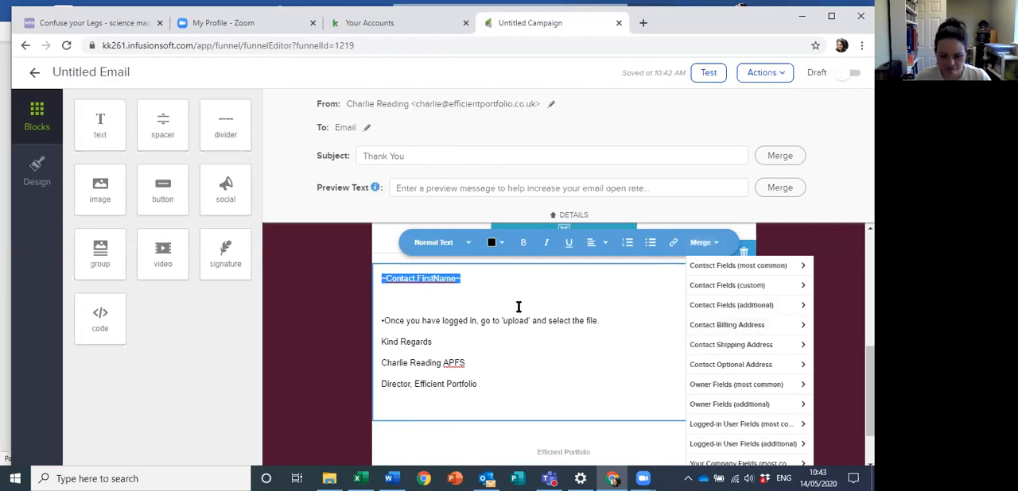
left_click(494, 292)
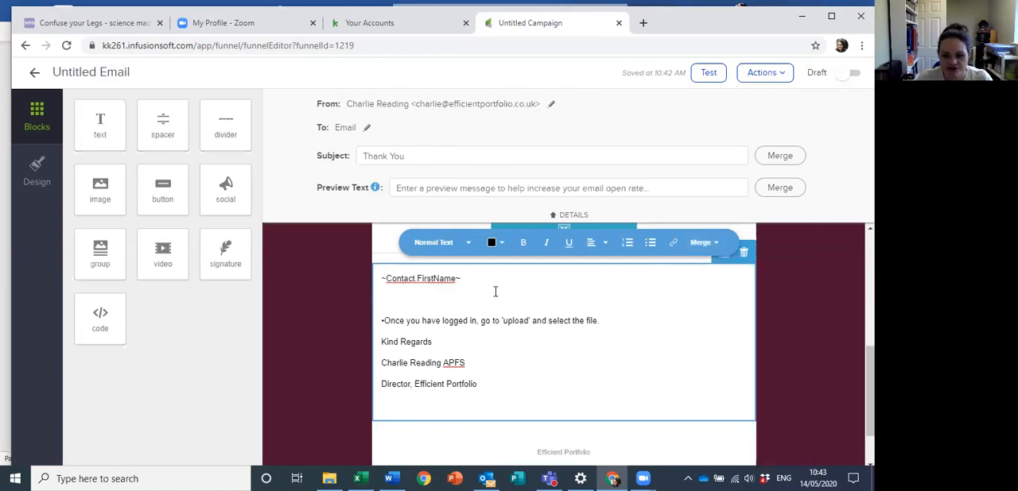
left_click(696, 251)
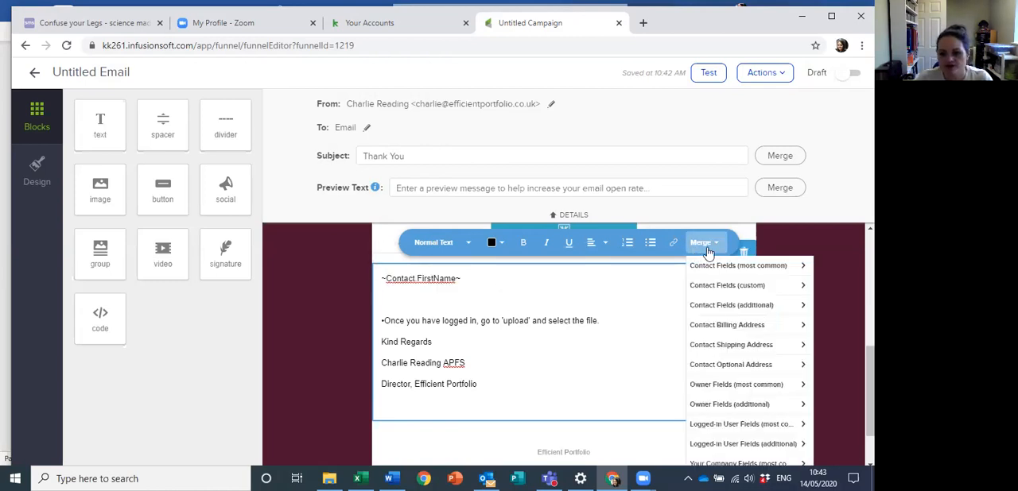
left_click(525, 361)
Step: Review the whole Thank You email, check its desktop and mobile previews down to the footer, and close the preview
scroll(792, 381, "up", 5)
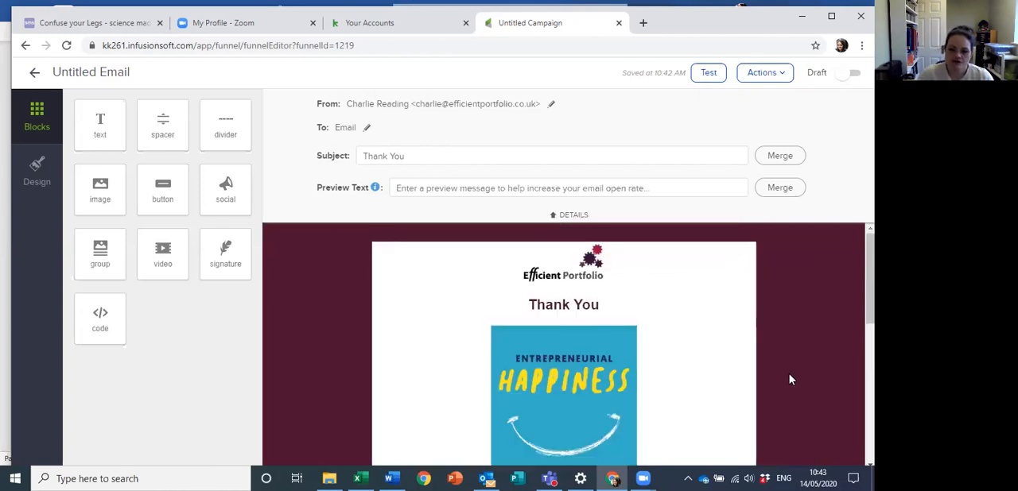
scroll(754, 298, "down", 5)
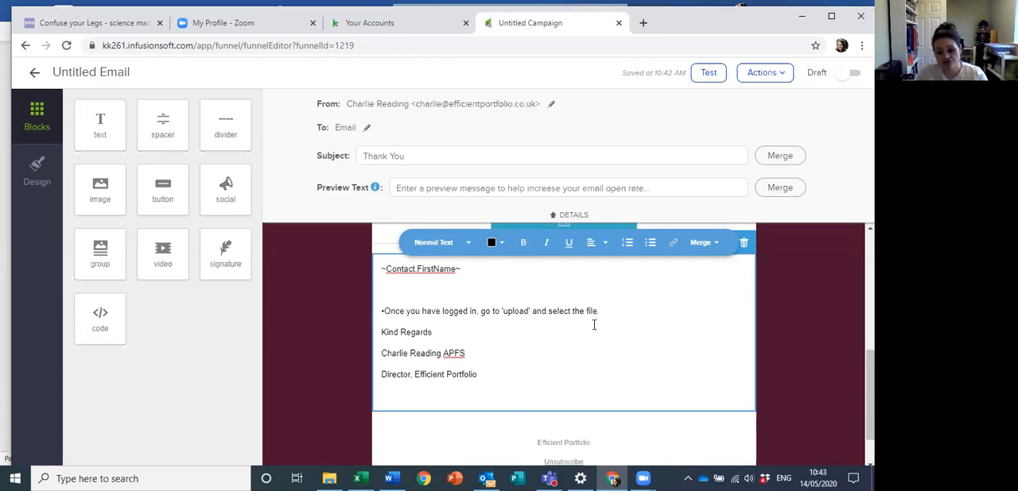
scroll(593, 324, "down", 1)
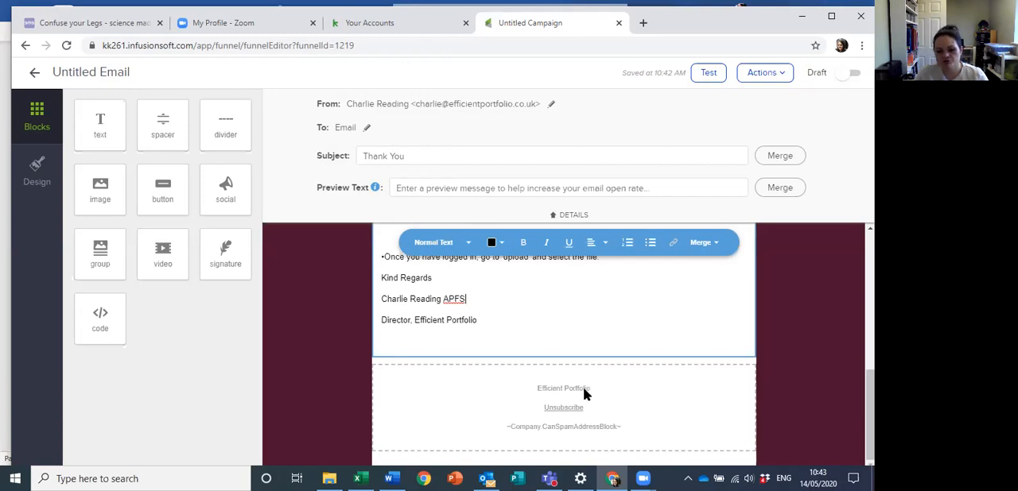
scroll(583, 387, "up", 10)
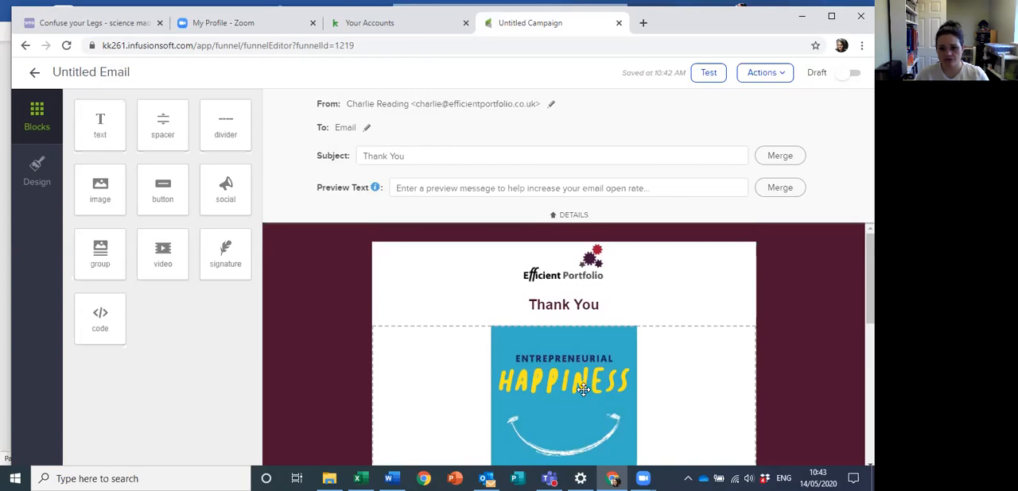
left_click(776, 73)
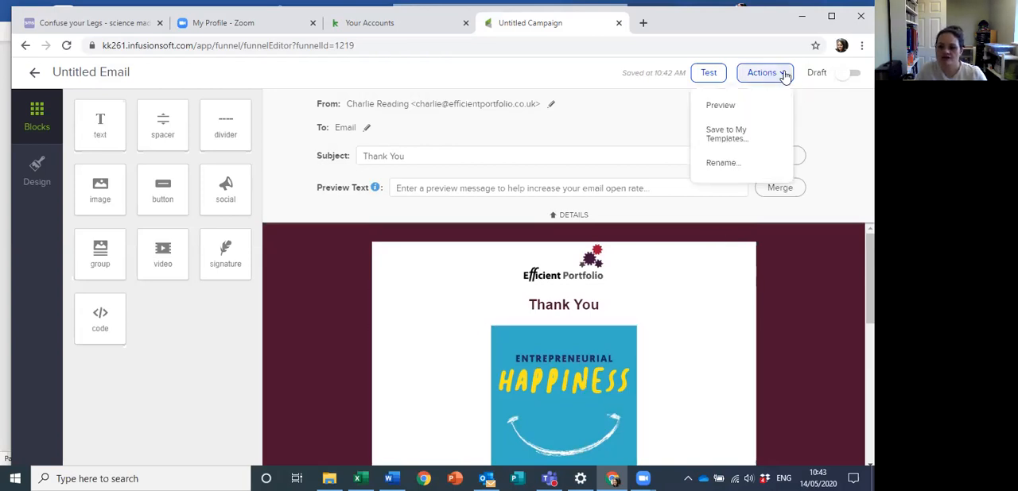
left_click(725, 110)
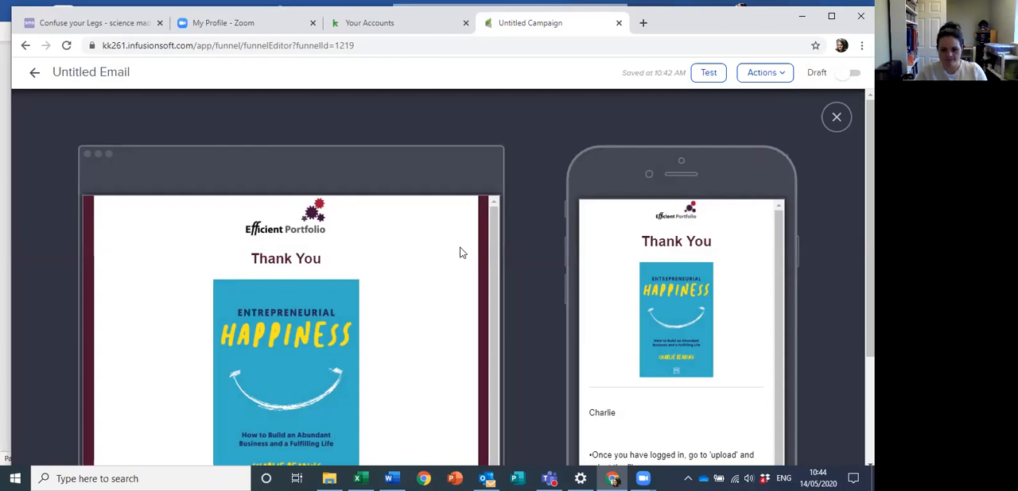
scroll(459, 253, "down", 3)
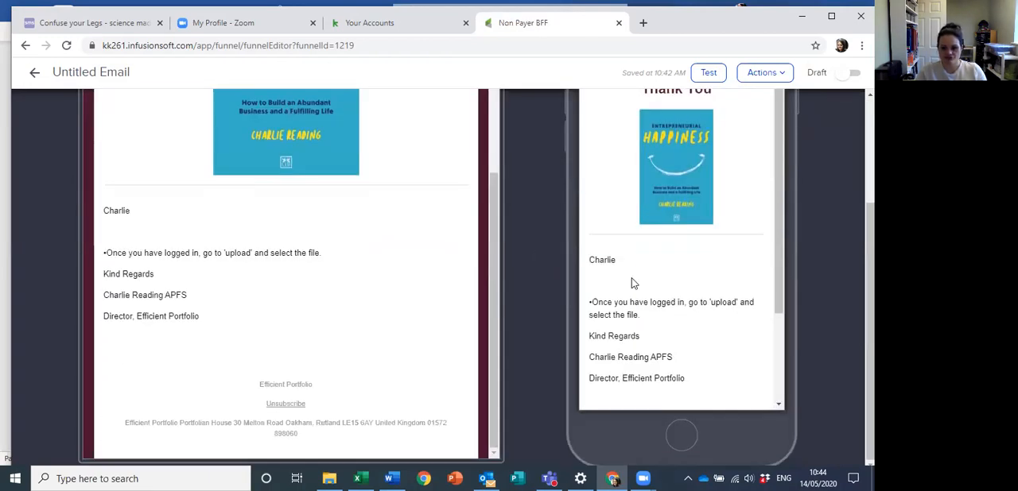
scroll(634, 282, "down", 3)
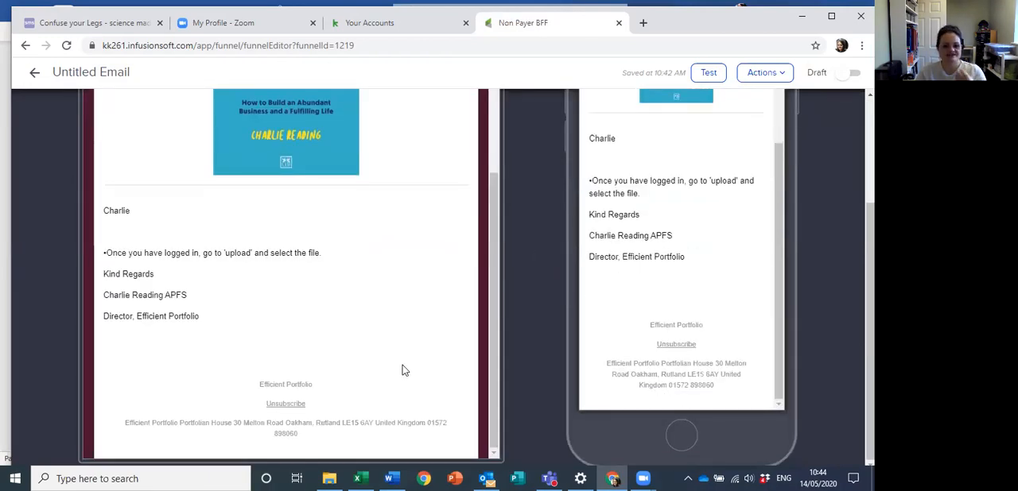
scroll(402, 366, "up", 10)
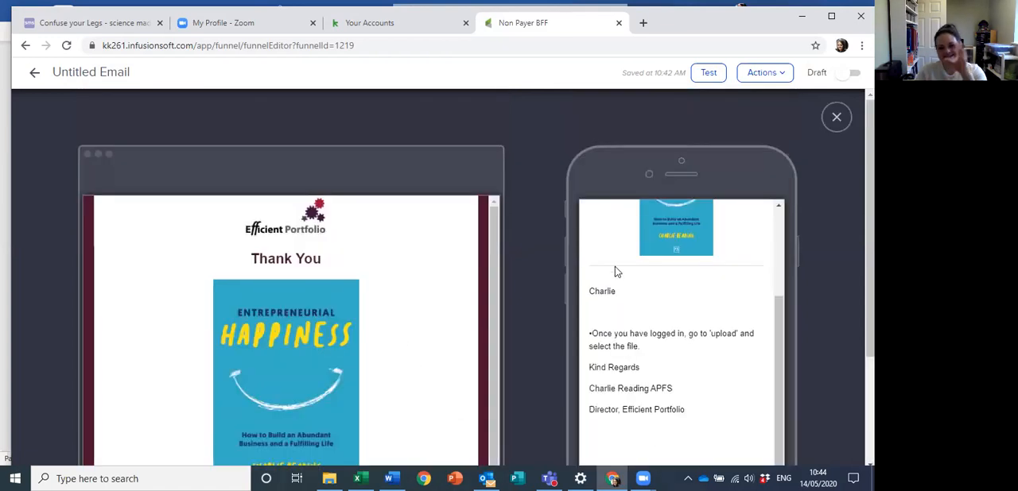
scroll(657, 285, "up", 5)
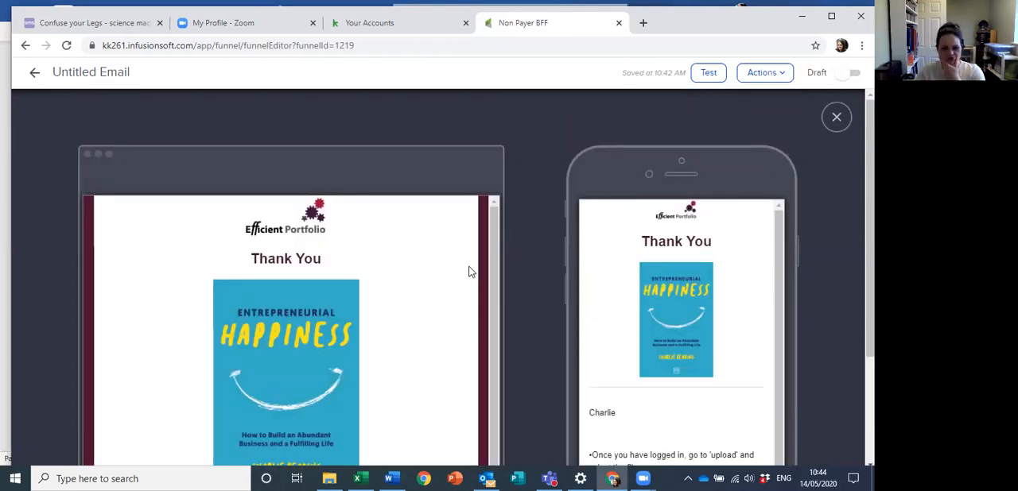
scroll(513, 276, "down", 2)
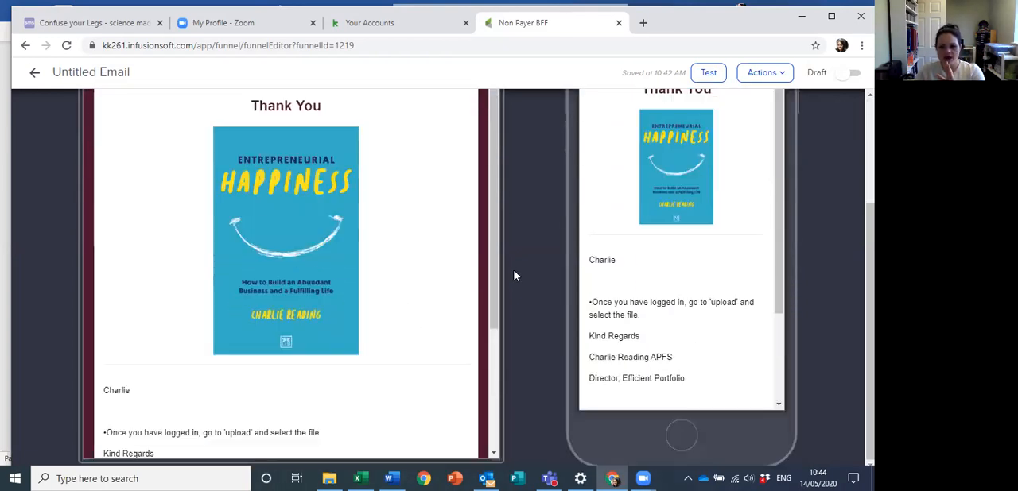
scroll(515, 275, "up", 2)
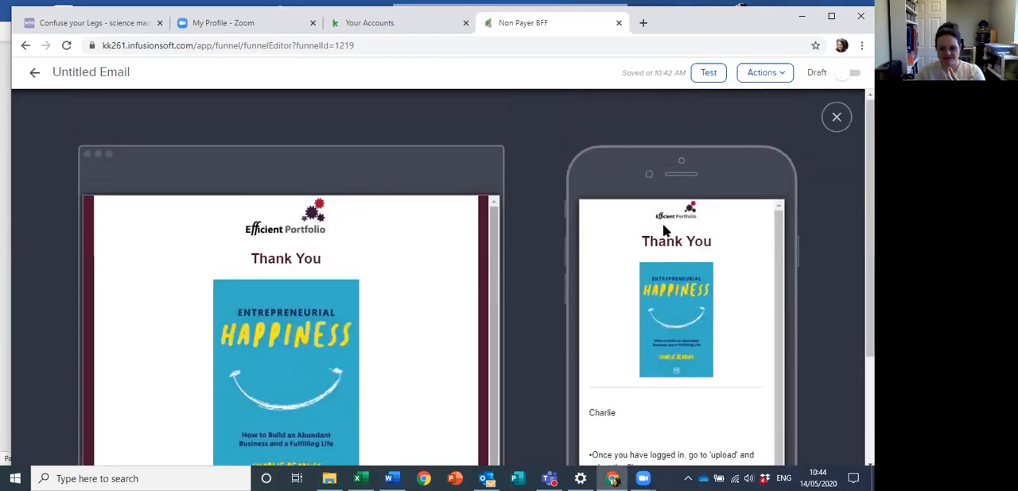
left_click(836, 118)
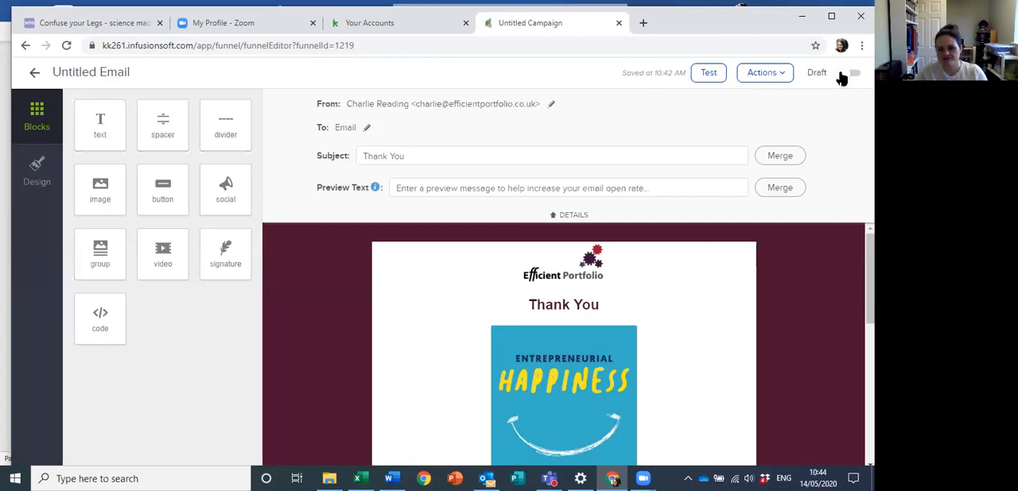
Step: Mark the Thank You email as ready and rename it Initial Email in the sequence
left_click(841, 73)
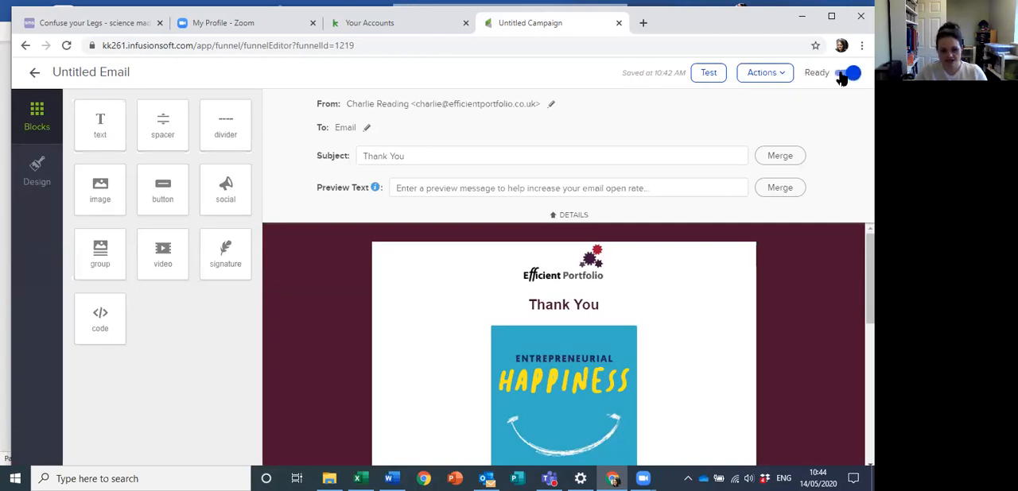
left_click(34, 74)
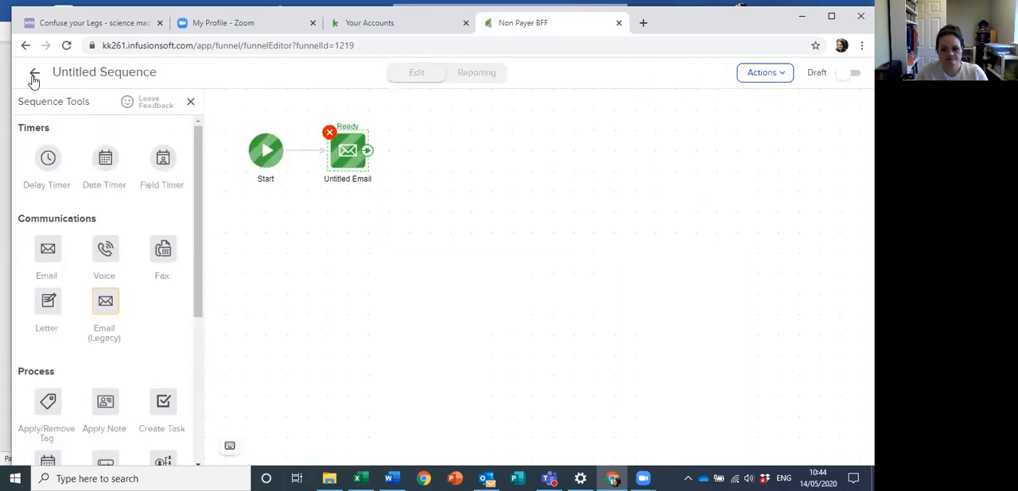
right_click(354, 186)
left_click(388, 245)
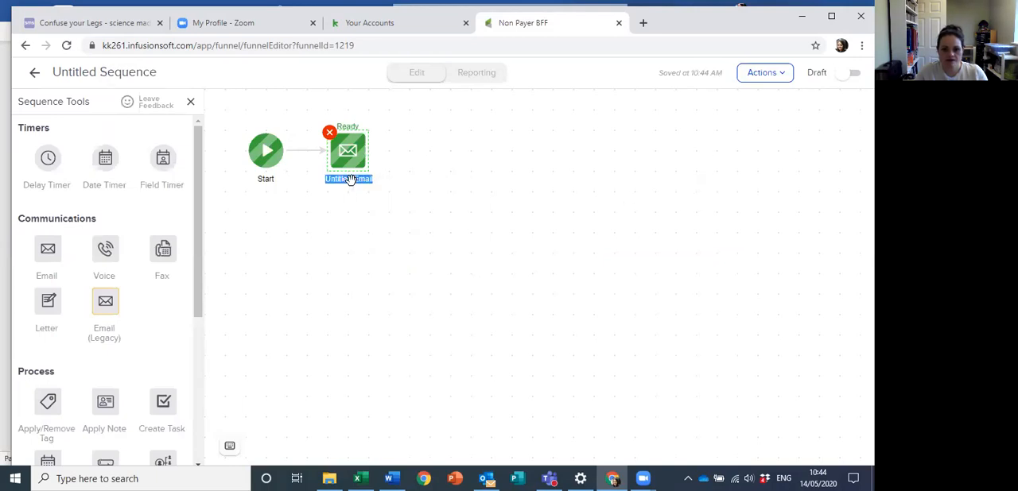
key("BackSpace")
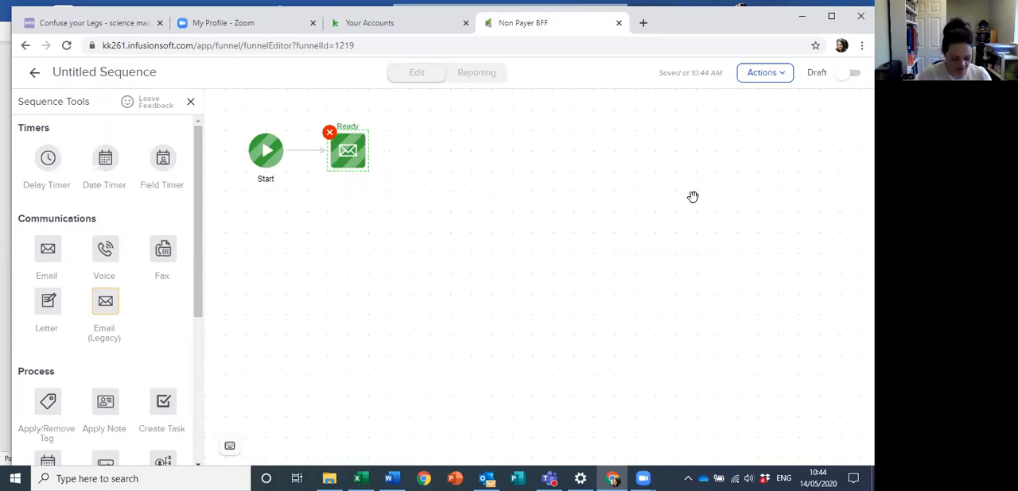
type("Initial")
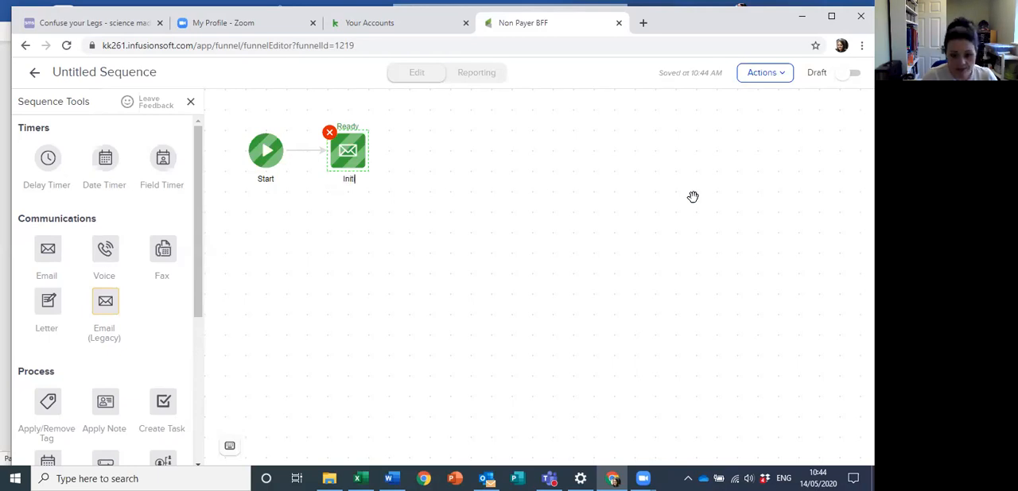
type(" Email")
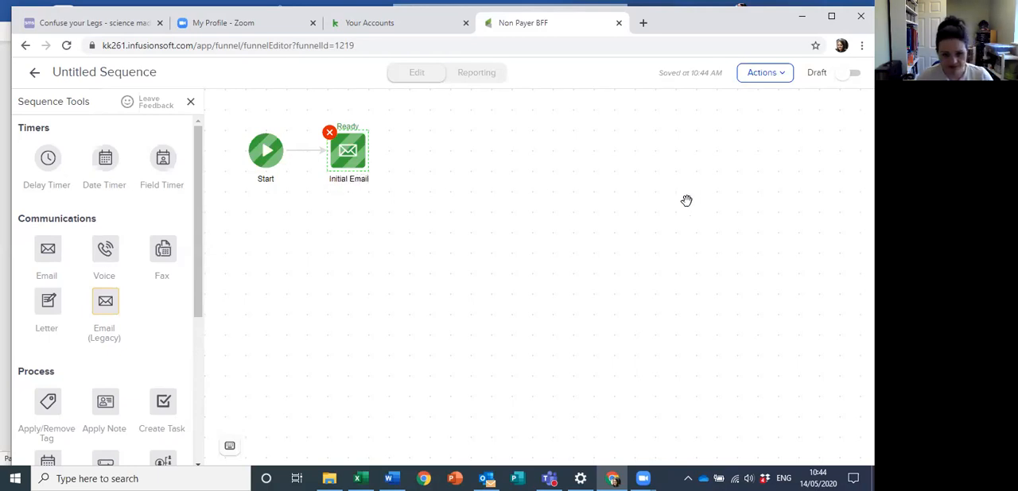
left_click(384, 307)
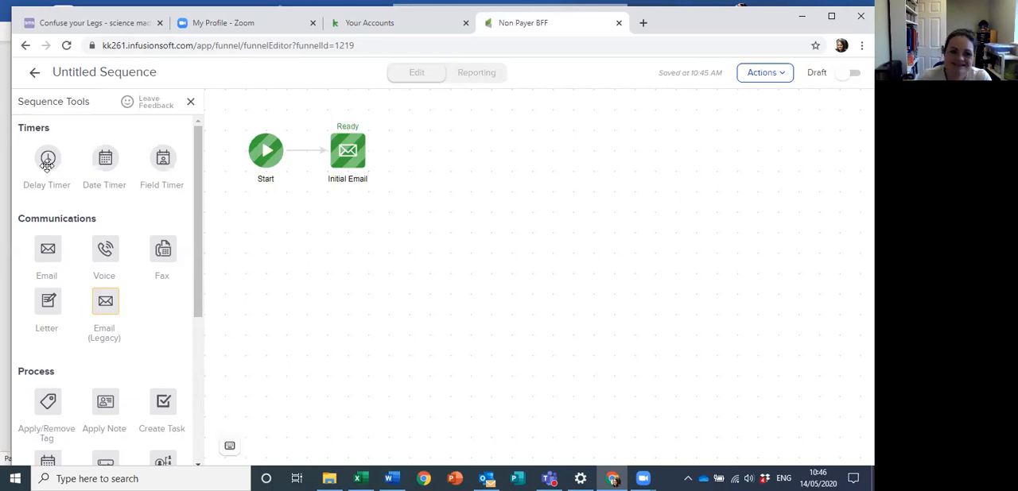
Step: Add a delay timer after Initial Email and set it to wait at least 14 days
left_click_drag(47, 163, 407, 151)
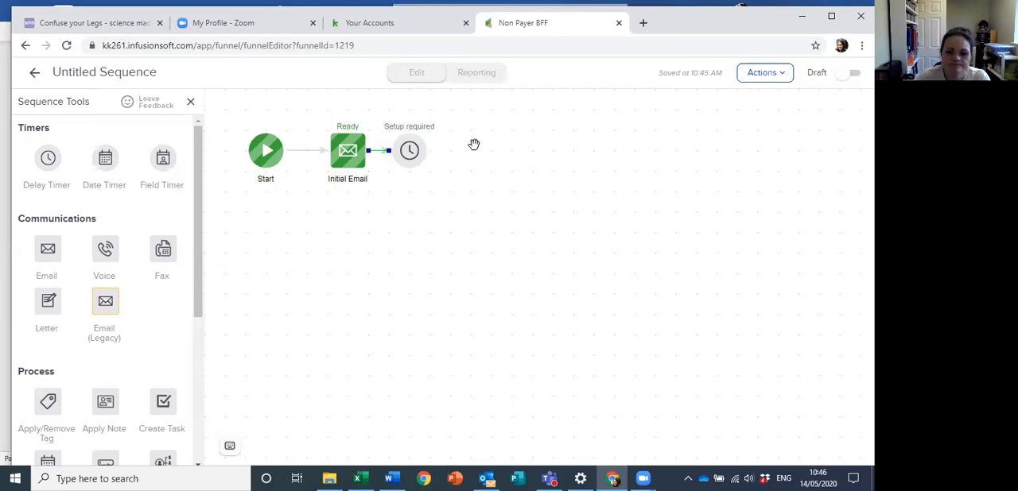
double_click(410, 153)
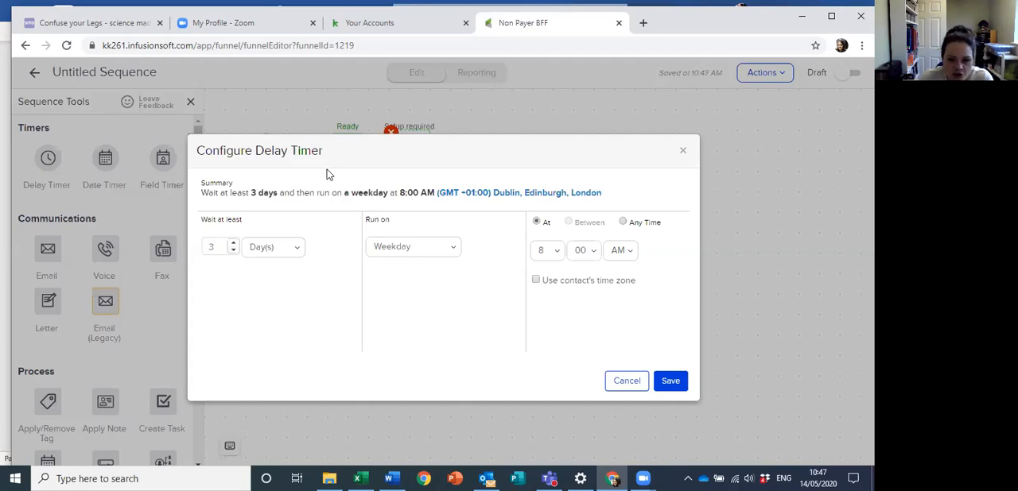
left_click(214, 249)
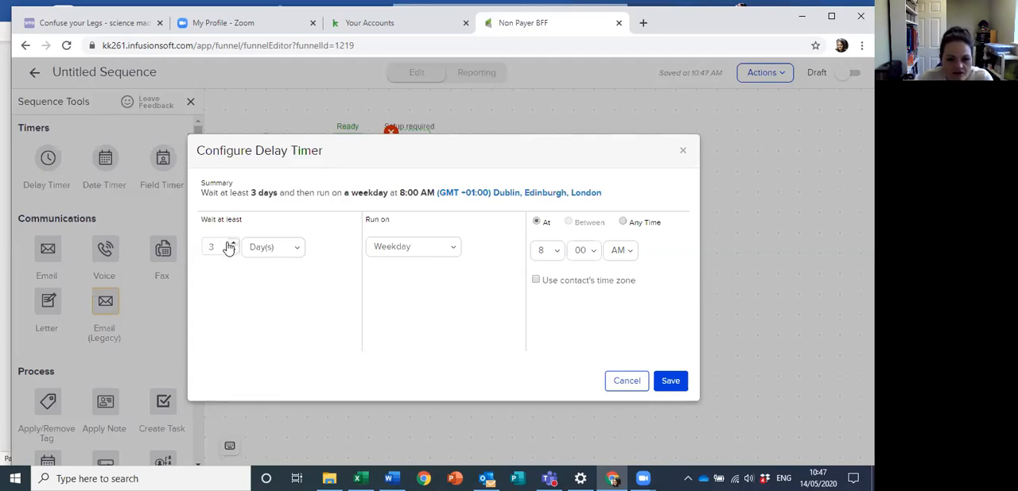
key("BackSpace")
type("1")
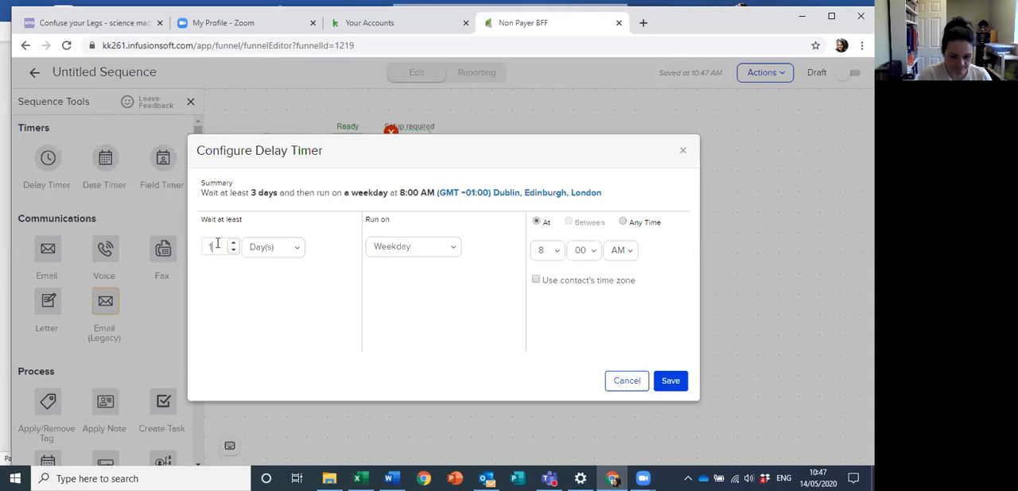
type("4")
left_click(481, 325)
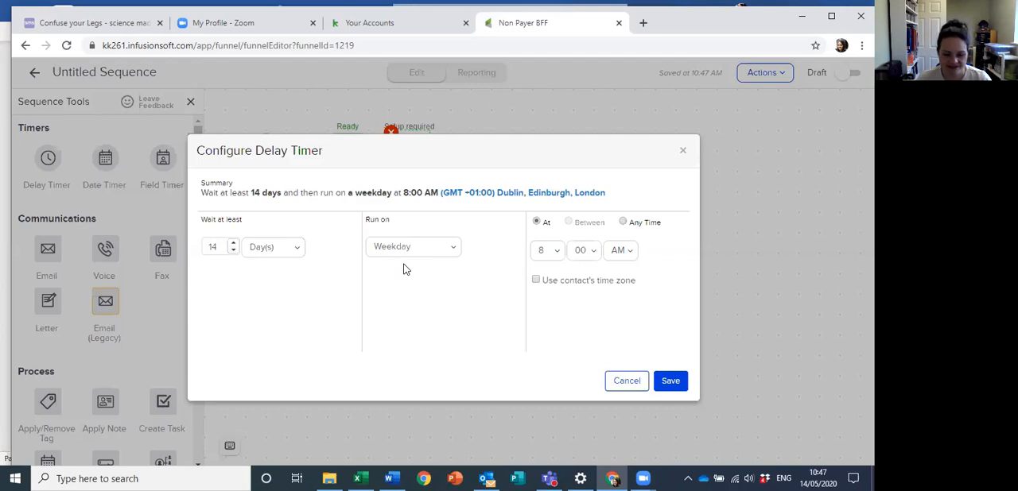
Step: Set the delay timer to run at 10:00 AM in the contact's time zone and save it
left_click(624, 224)
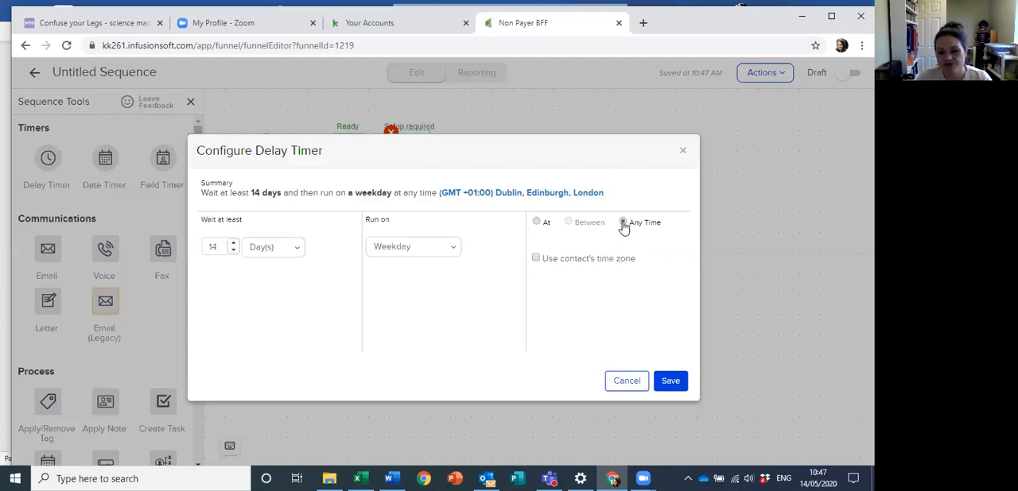
left_click(538, 223)
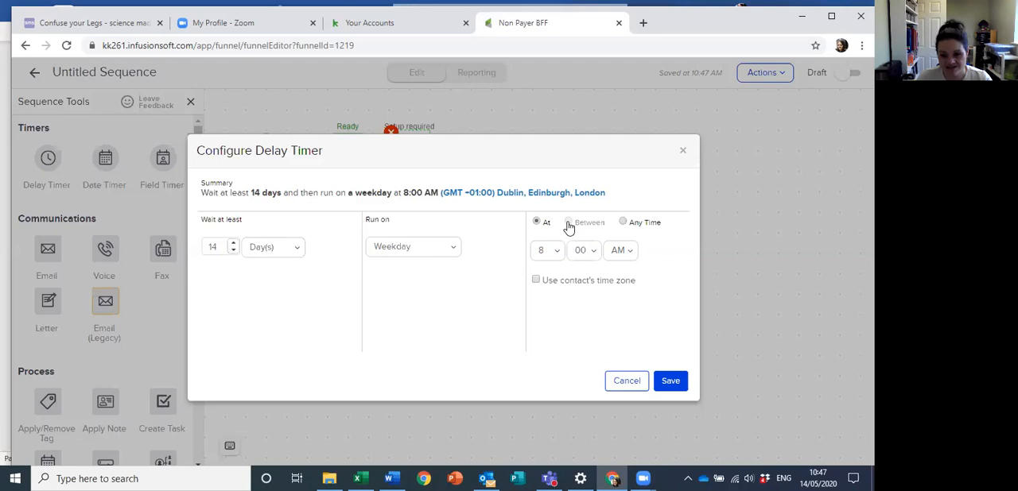
left_click(536, 281)
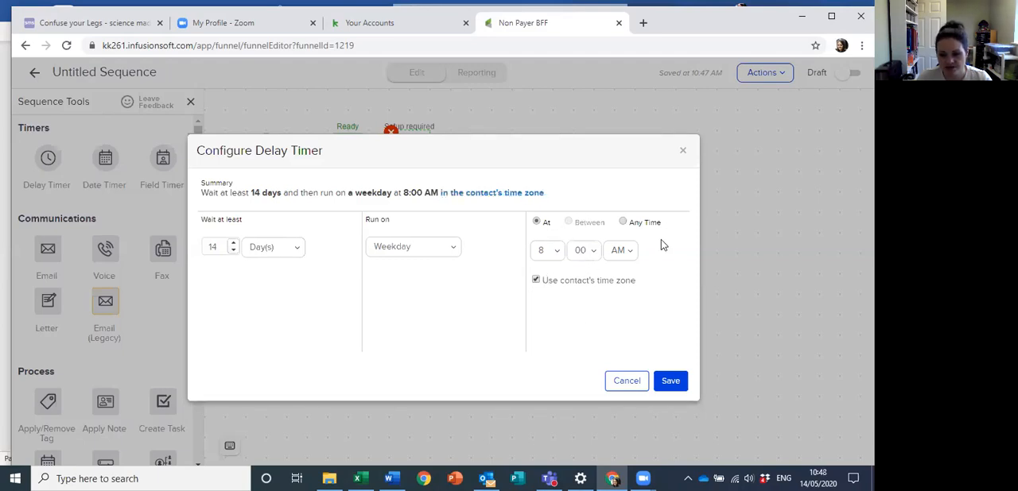
left_click(556, 251)
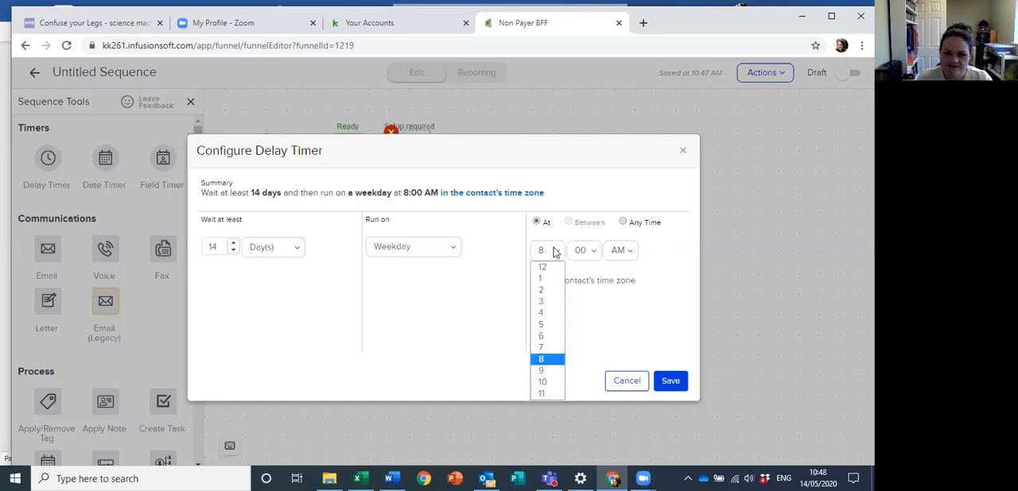
left_click(543, 383)
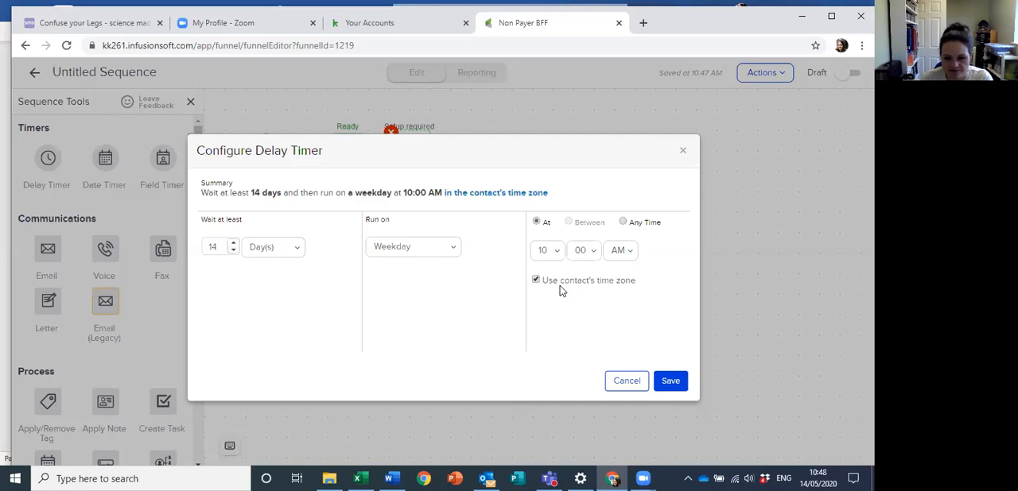
left_click(670, 381)
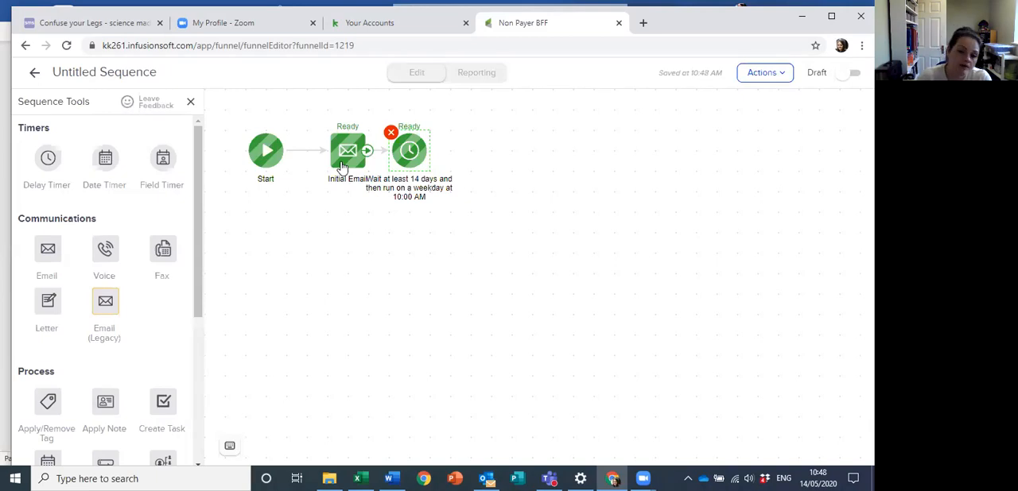
Step: Duplicate Initial Email, place the copy after the 14-day delay timer, and connect the timer to it
right_click(342, 165)
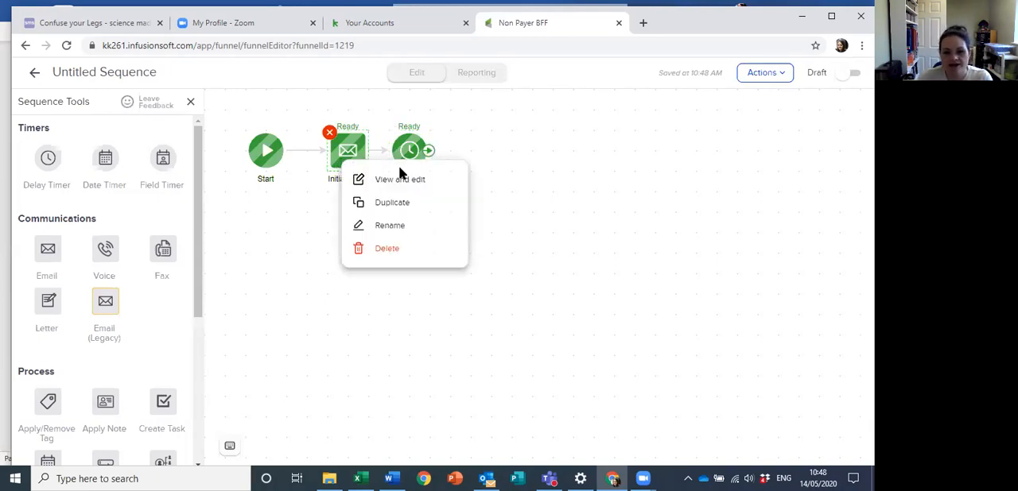
left_click(389, 203)
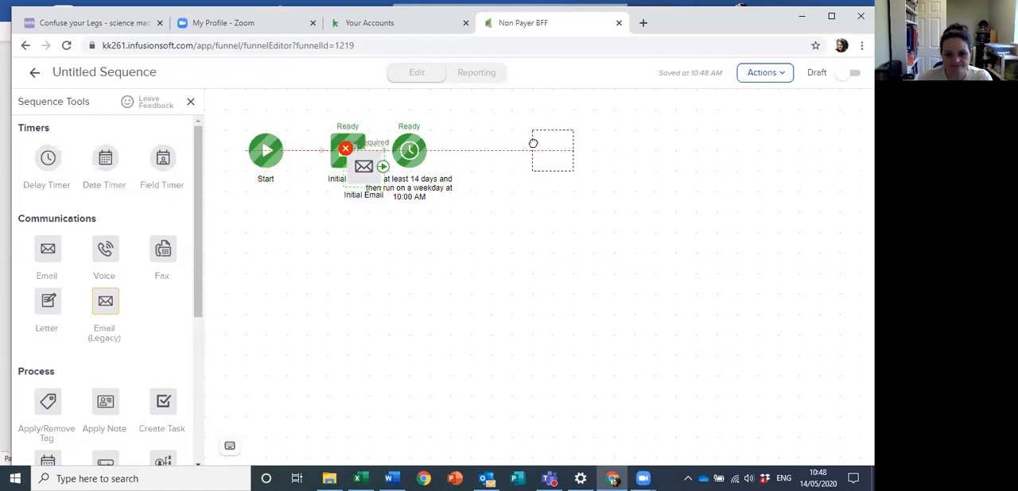
left_click(517, 180)
left_click_drag(431, 153, 473, 158)
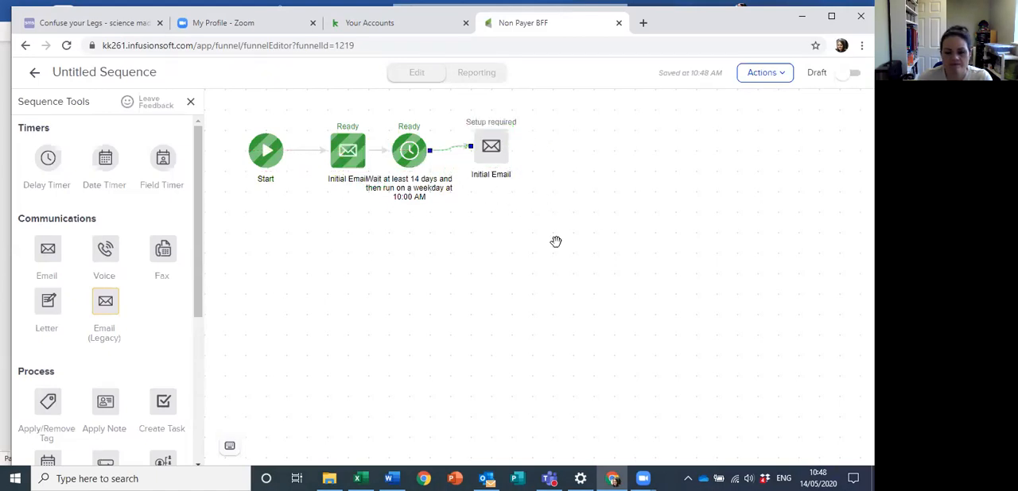
Step: Review the duplicated email's content, mark it as ready, and return to the sequence
double_click(493, 148)
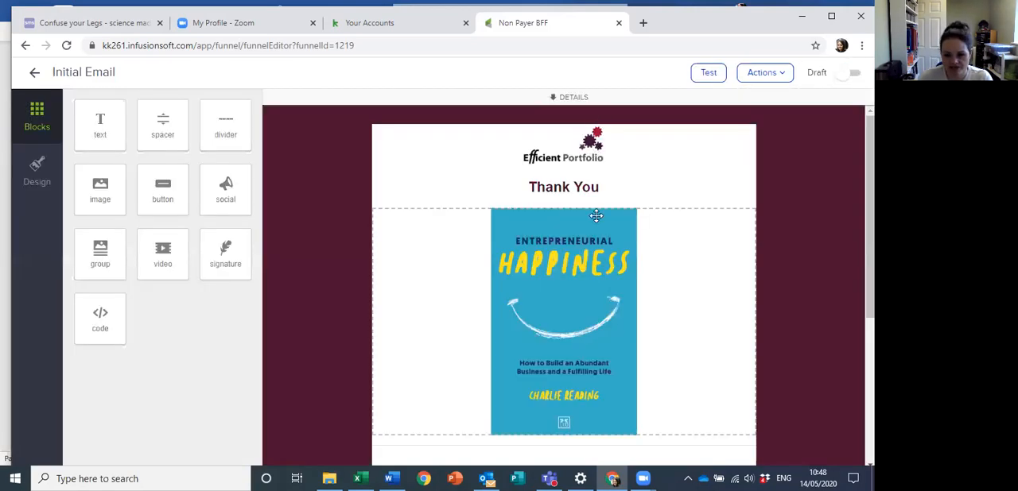
scroll(588, 223, "down", 5)
left_click(34, 72)
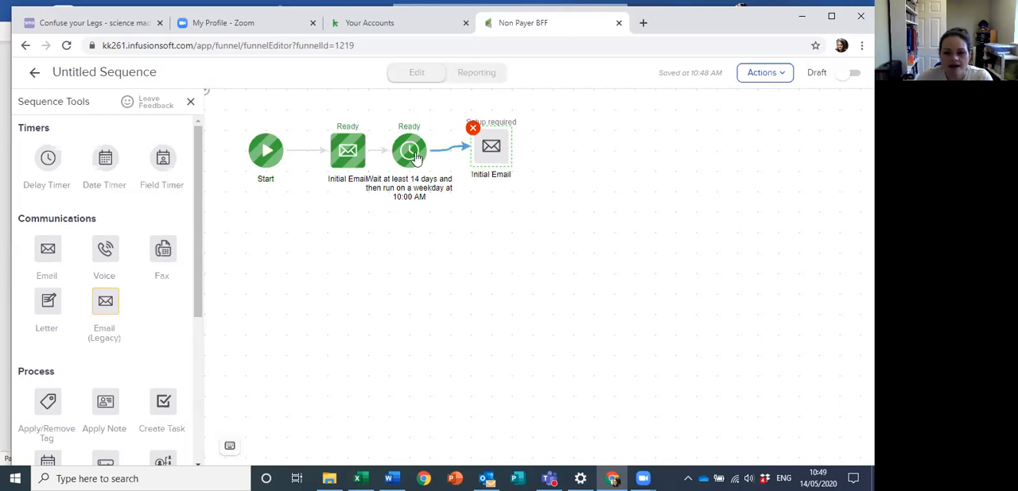
double_click(481, 151)
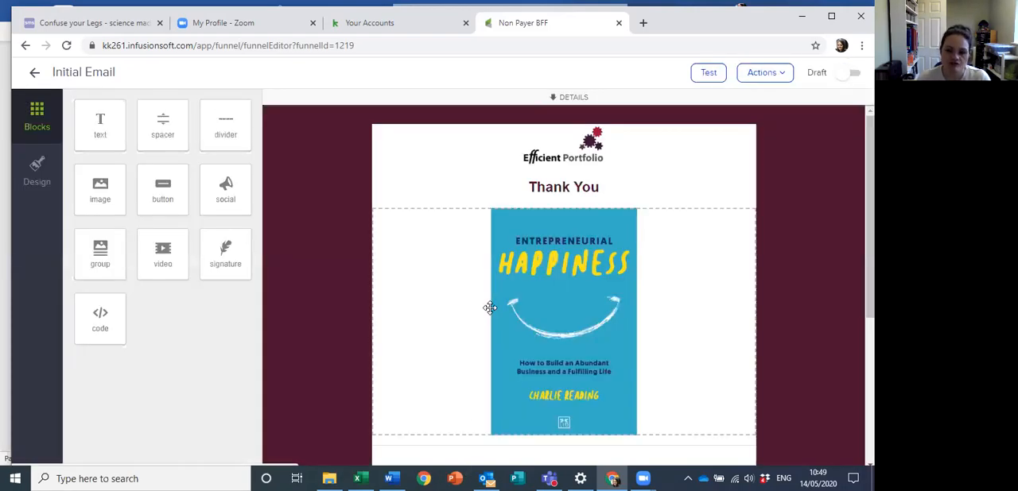
left_click(848, 73)
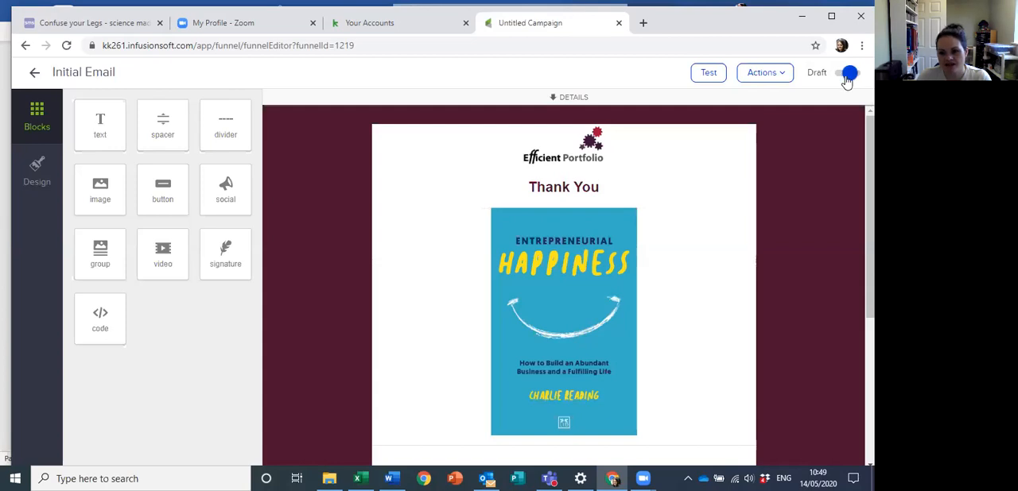
left_click(34, 73)
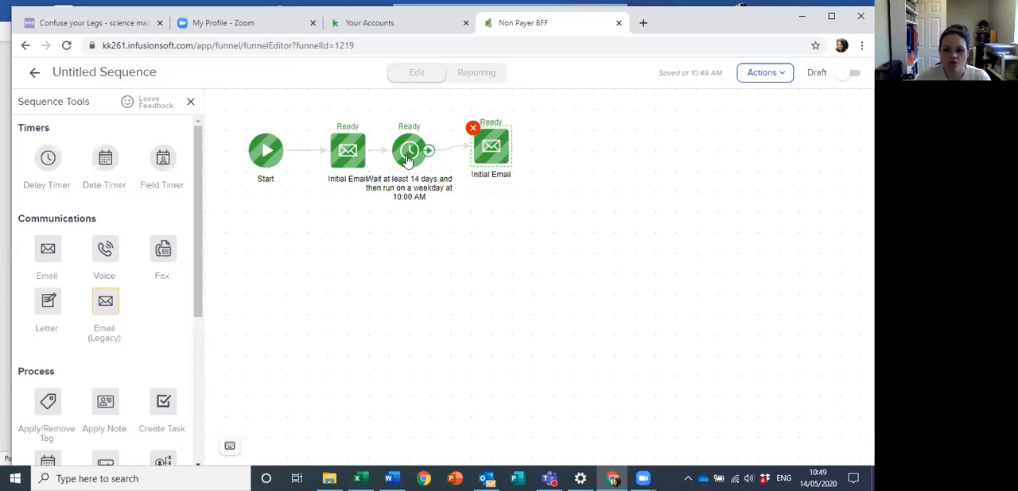
Step: Duplicate the 14-day delay timer, connect it after the second email with its settings saved, and reposition it below the emails
left_click(411, 155)
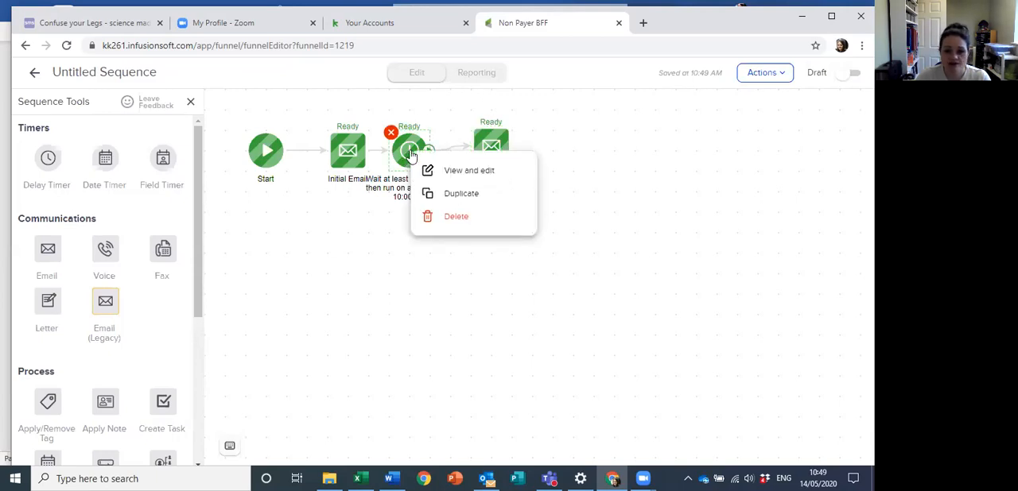
left_click(457, 195)
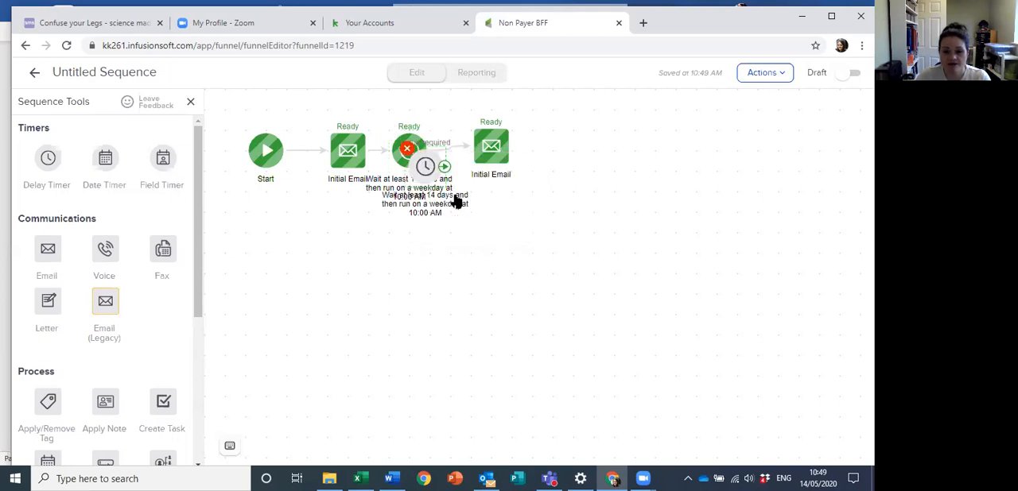
left_click(562, 140)
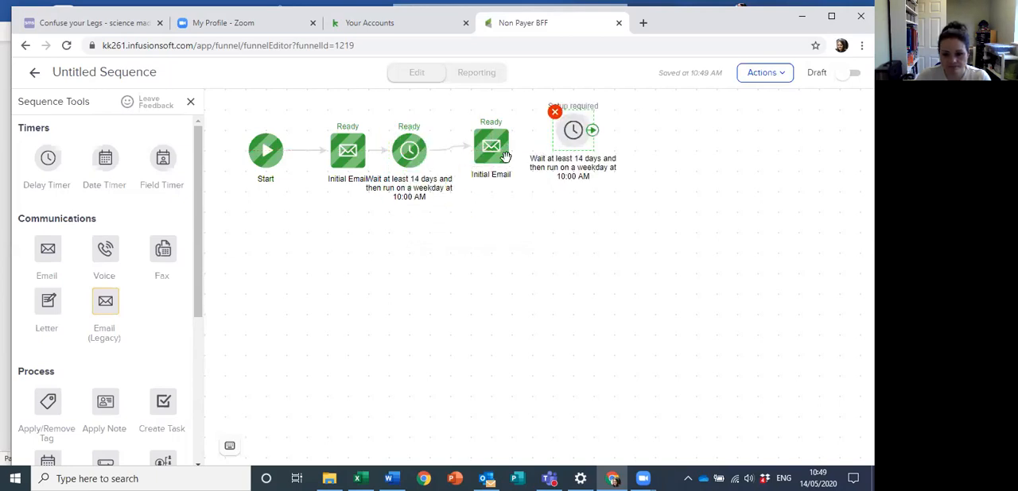
left_click(497, 151)
left_click_drag(512, 146, 559, 133)
double_click(573, 130)
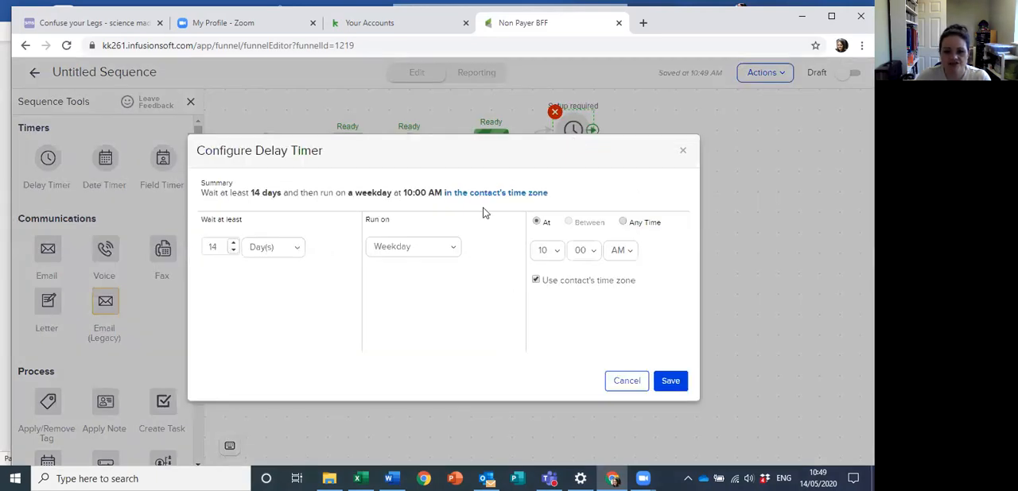
left_click(668, 380)
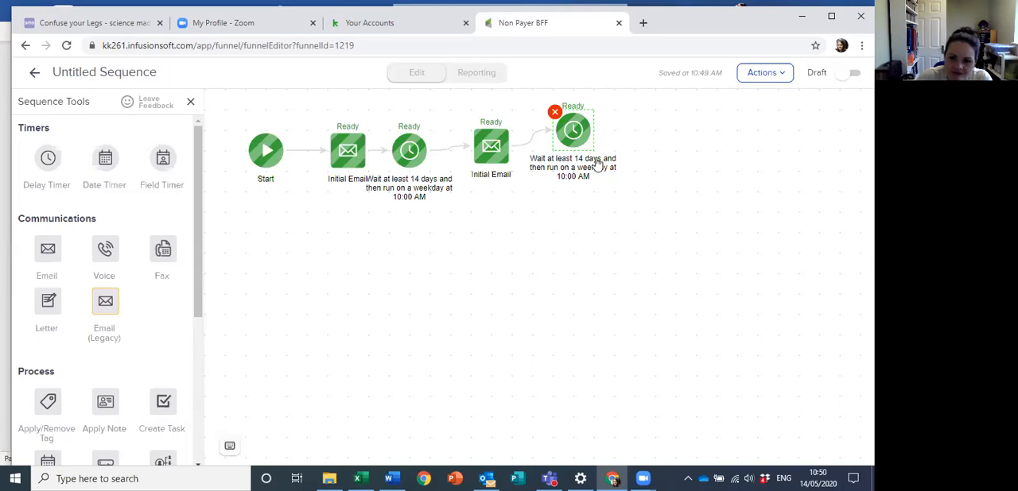
left_click_drag(572, 132, 459, 339)
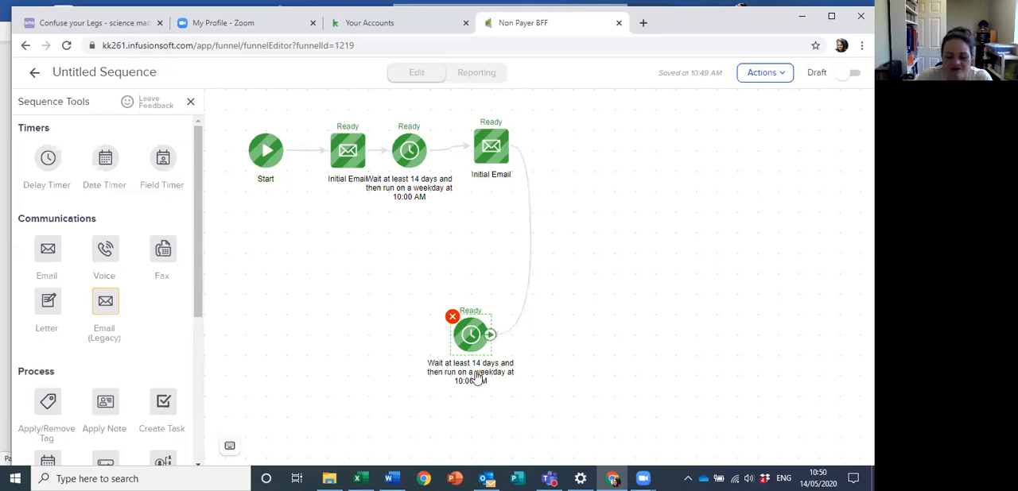
Step: Duplicate the first Initial Email, place the copy beside the lower delay timer, and connect the timer to it
right_click(357, 168)
left_click(394, 204)
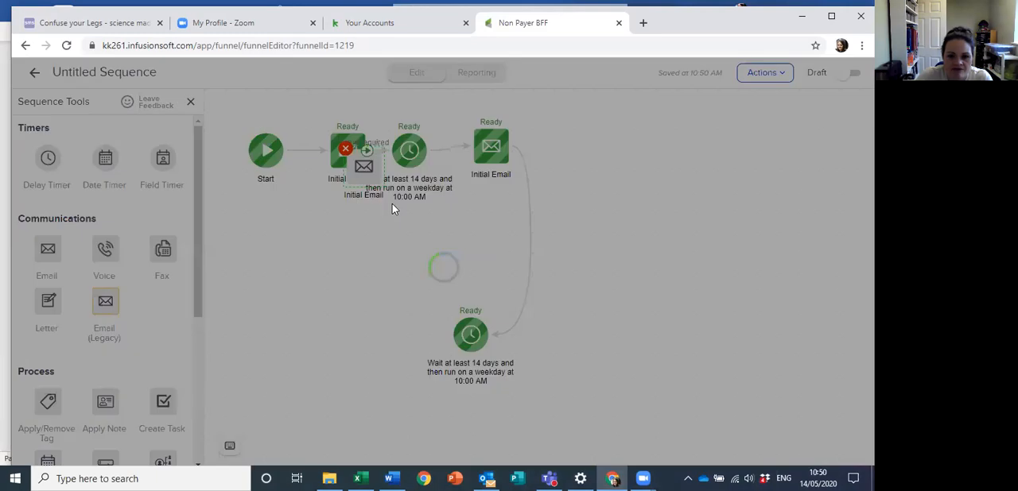
left_click_drag(374, 191, 382, 339)
mouse_move(484, 337)
left_mouse_down()
mouse_move(497, 359)
mouse_move(389, 337)
left_mouse_up()
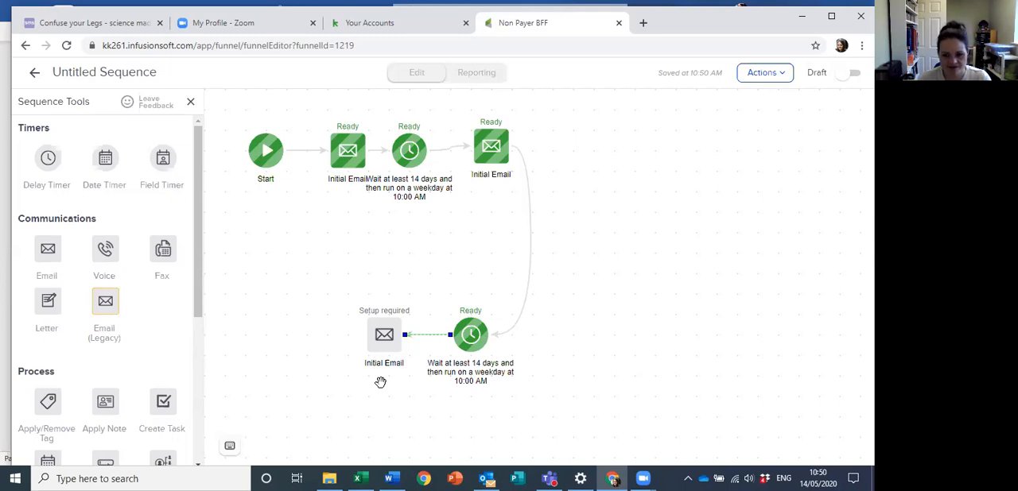
Step: Delete the duplicated email beside the lower delay timer
left_click(366, 317)
left_click(366, 316)
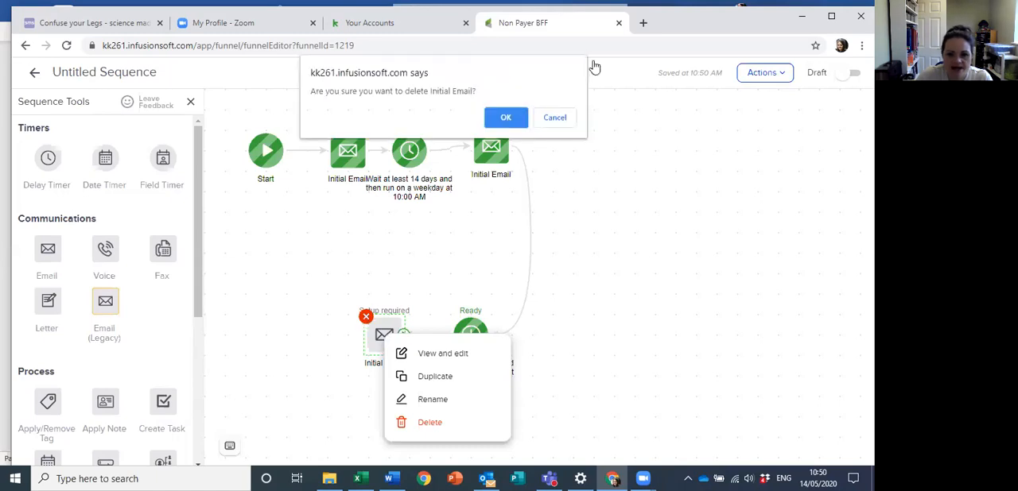
left_click(508, 118)
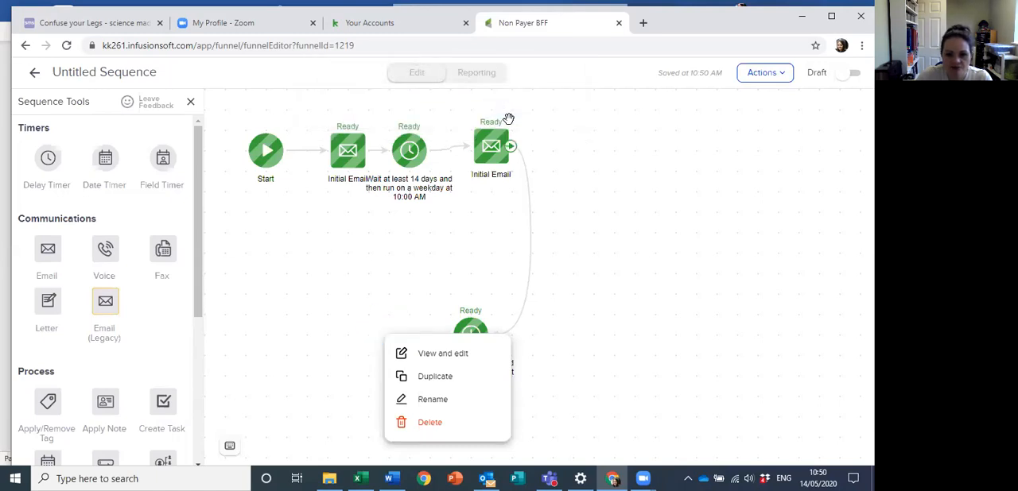
Step: Confirm the removal of the extra Initial Email, mark the sequence as ready, and return to the campaign
left_click(432, 428)
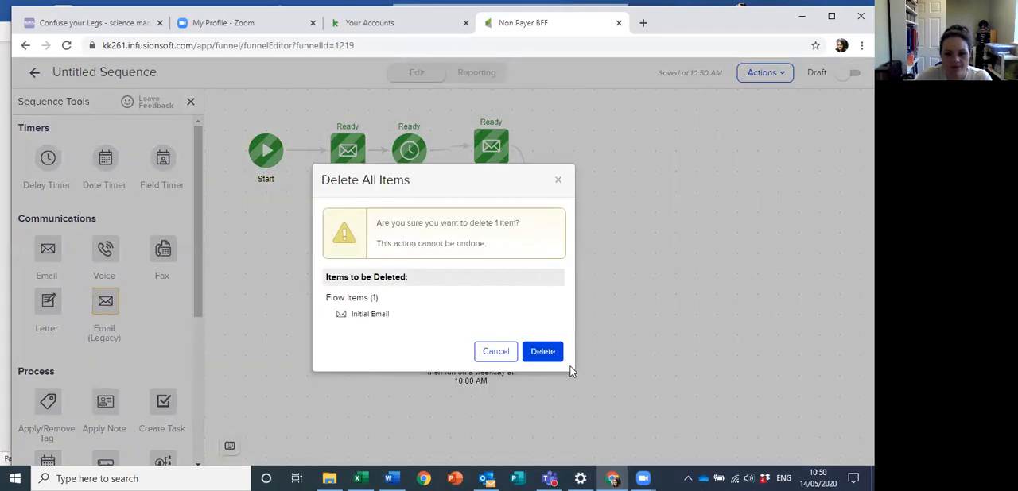
left_click(525, 352)
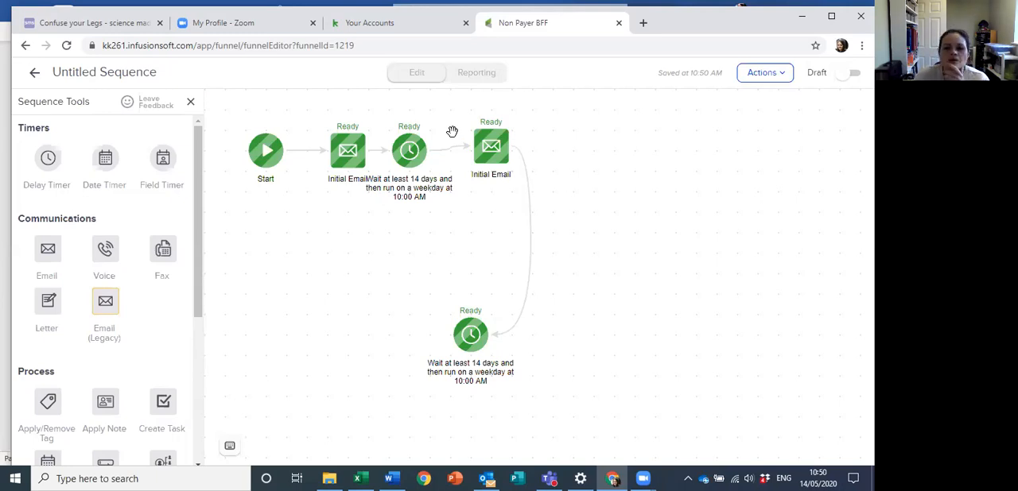
left_click(844, 74)
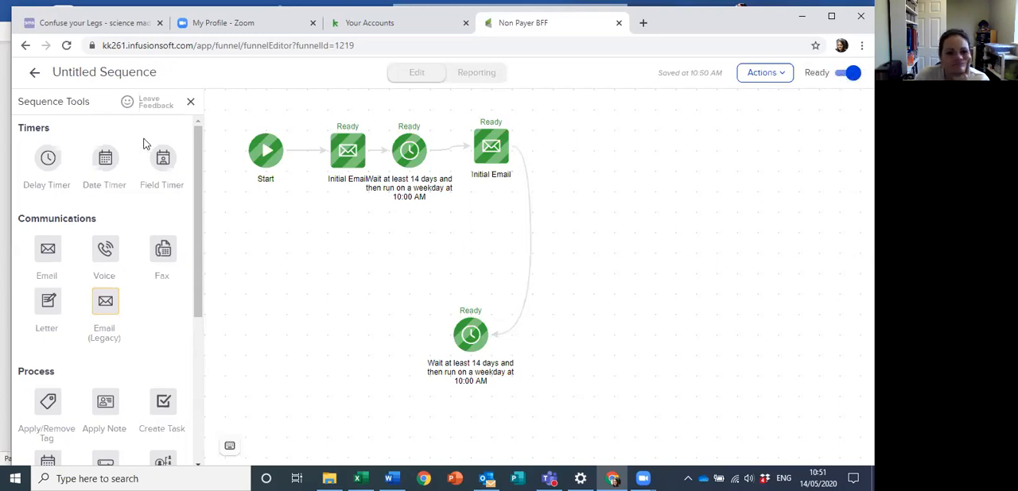
left_click(33, 77)
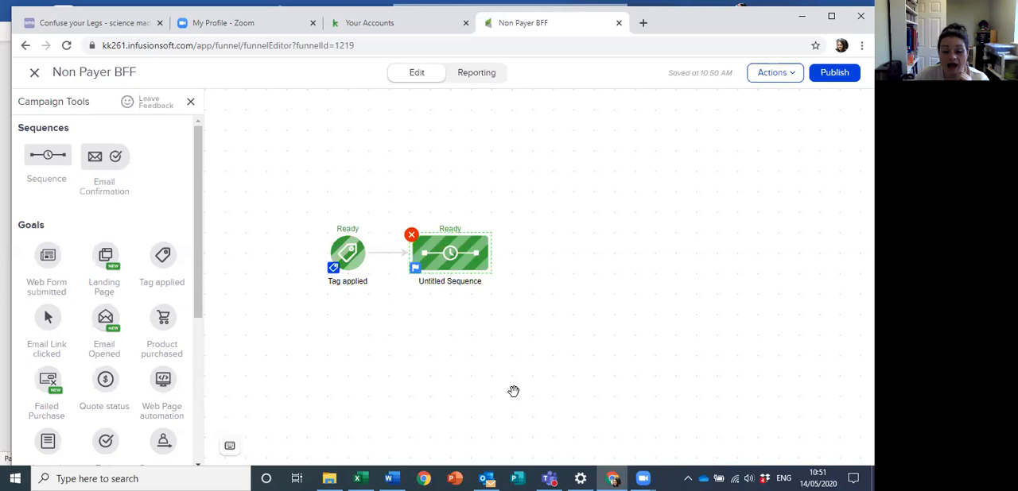
Step: Review the Campaign Checklist for publishing, including email delivery frequency and personalization, and close it without publishing
left_click(831, 79)
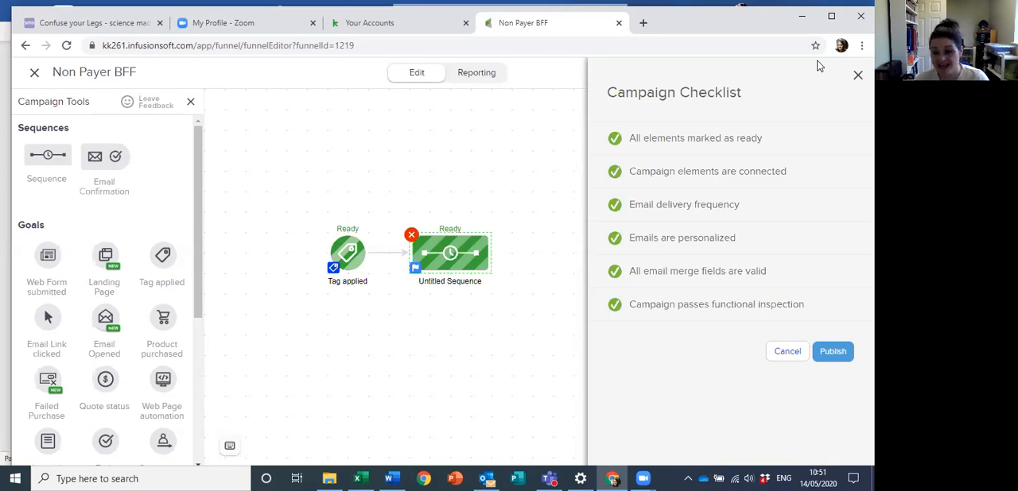
mouse_move(675, 220)
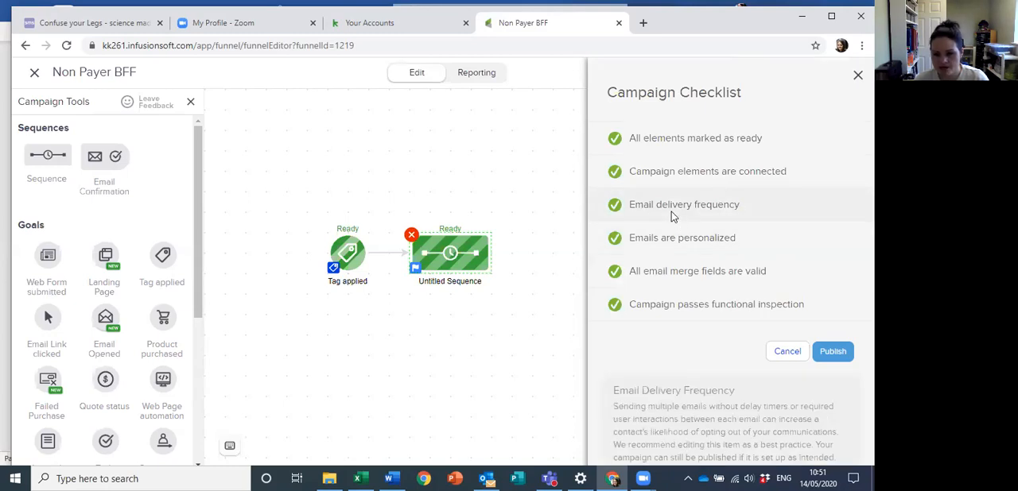
mouse_move(651, 252)
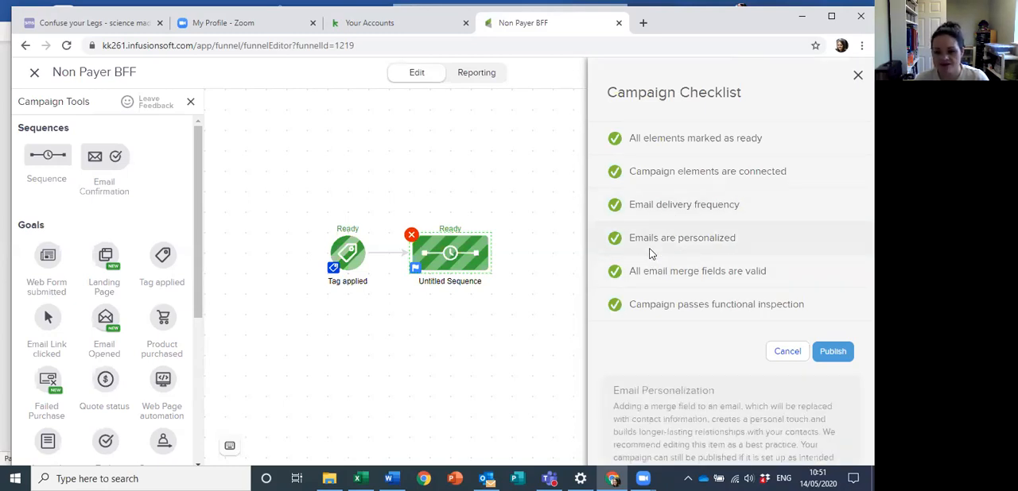
mouse_move(662, 289)
mouse_move(712, 296)
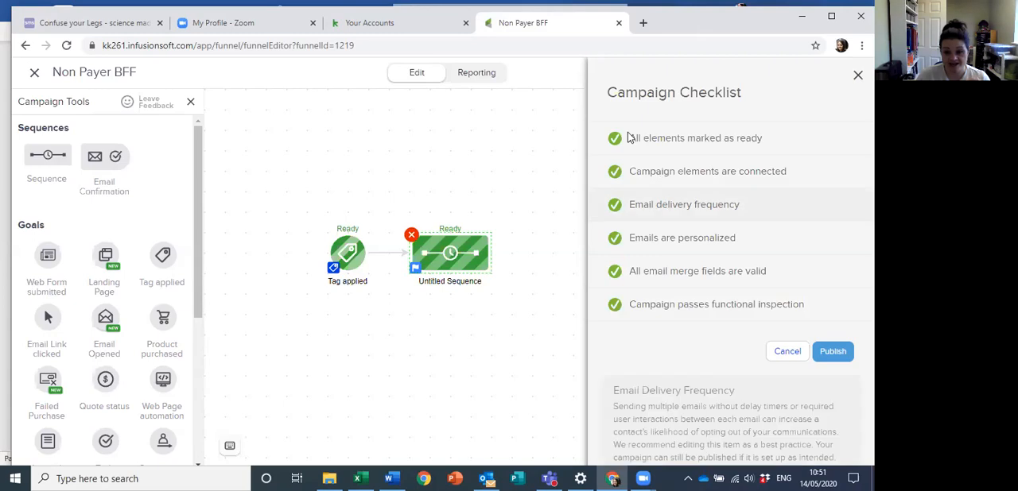
mouse_move(737, 307)
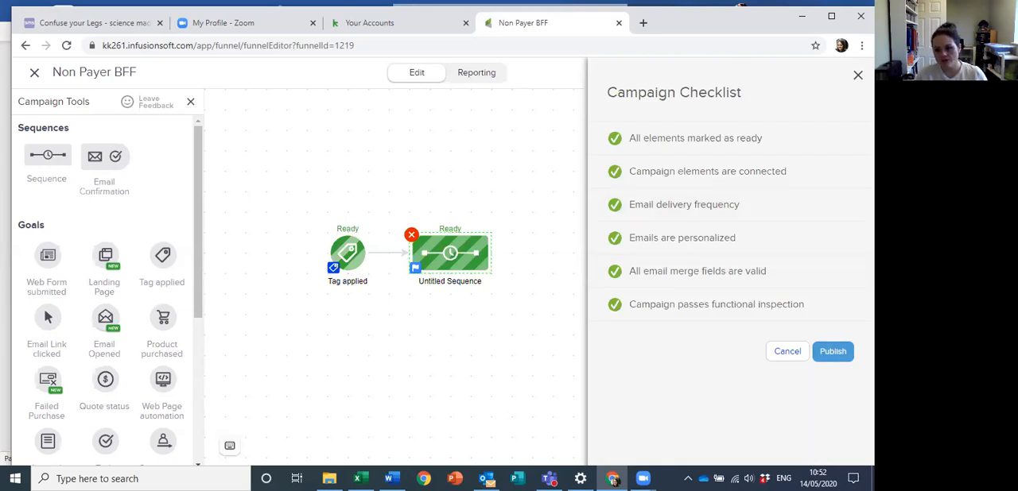
left_click(550, 330)
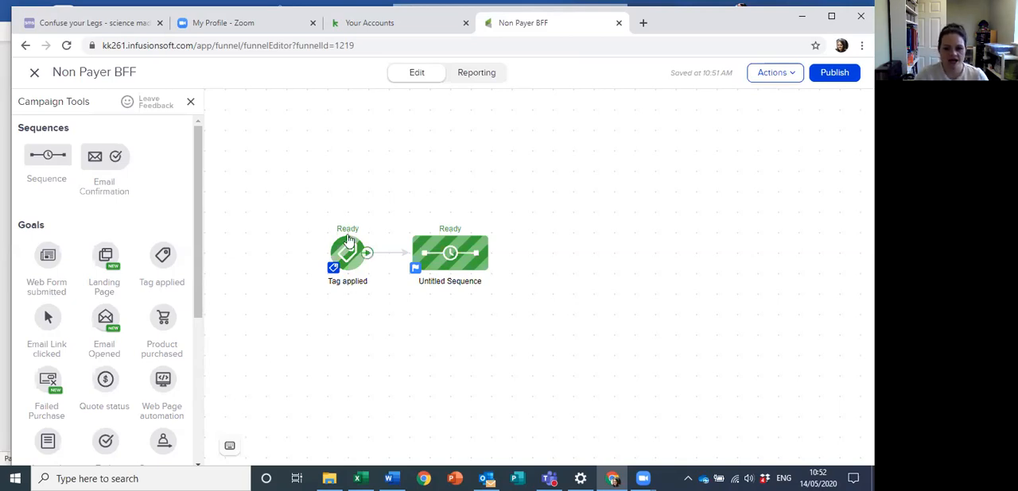
right_click(421, 240)
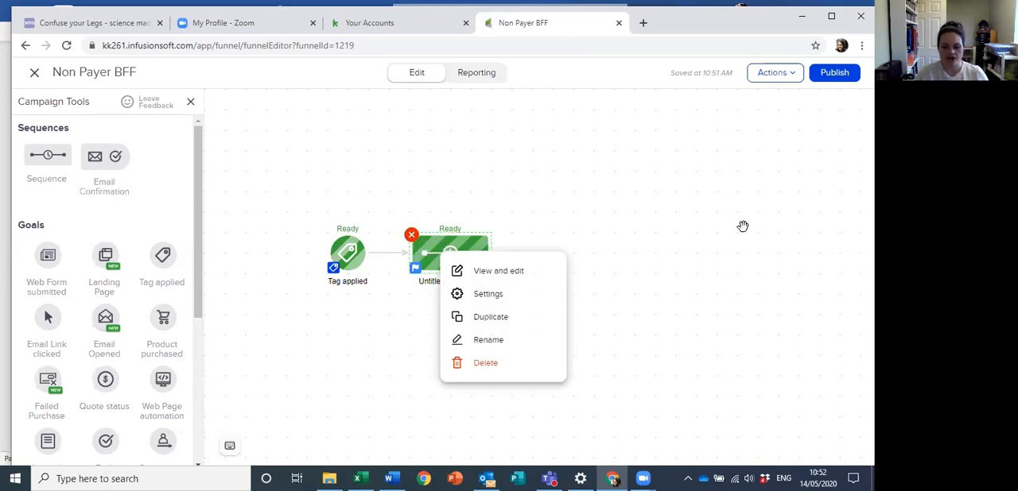
left_click(699, 319)
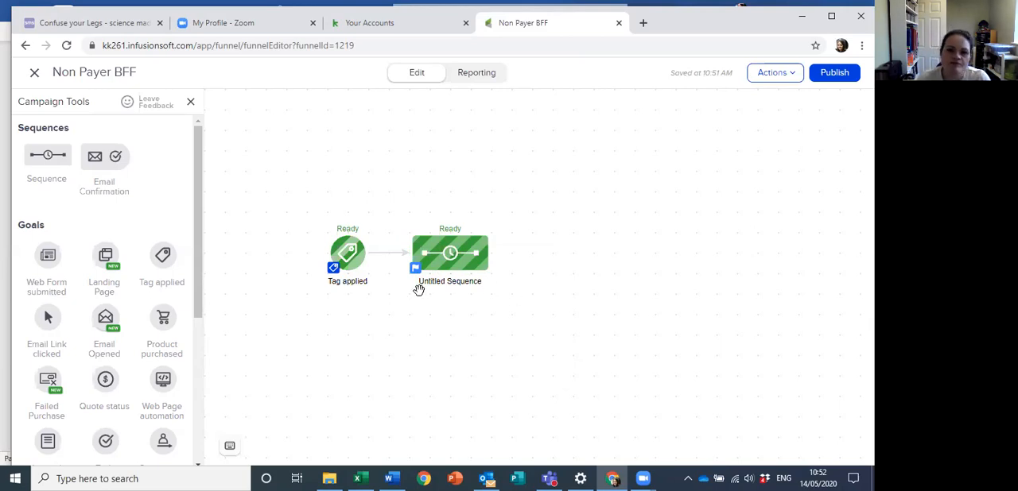
left_click(643, 27)
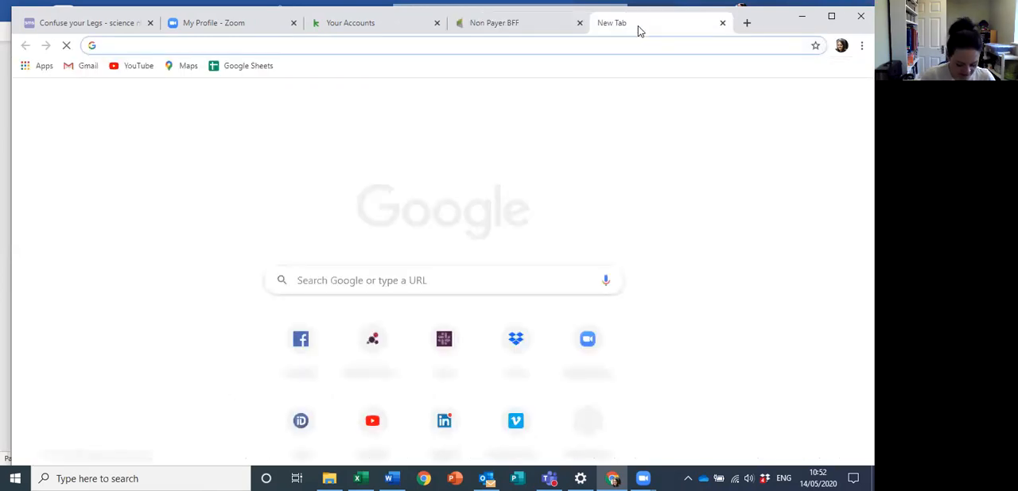
type("ww.e")
key("BackSpace")
key("BackSpace")
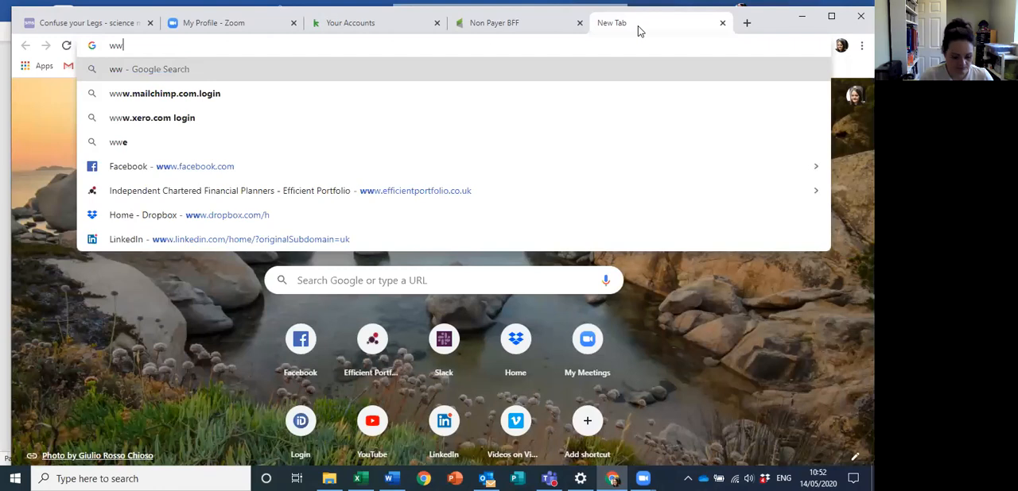
type("w.e")
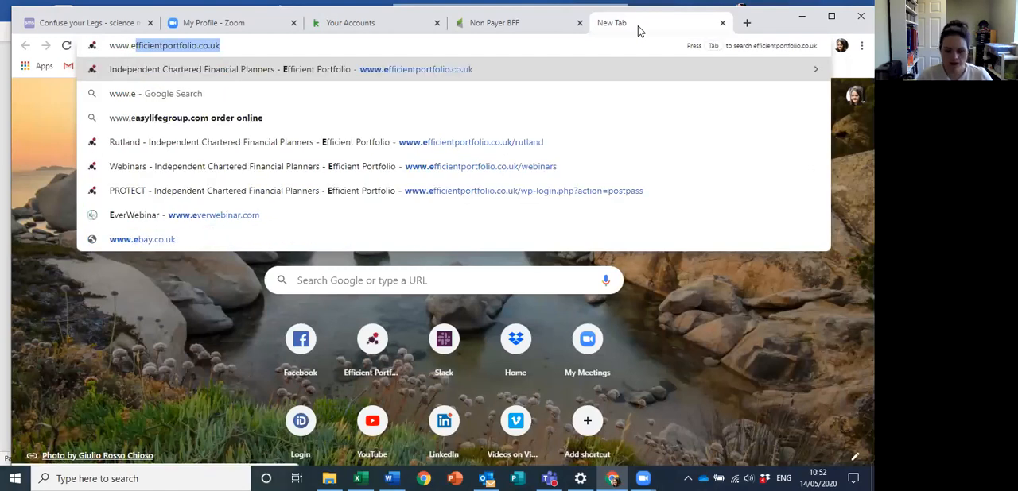
key("Return")
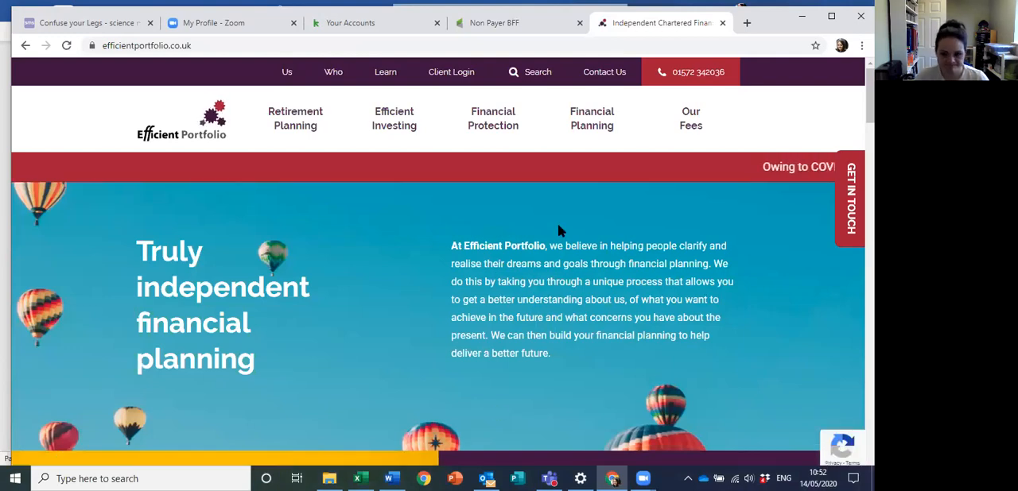
Step: Search the Efficient Portfolio website for "Friday" and open the Friday Footnotes page
scroll(558, 227, "down", 3)
scroll(560, 237, "down", 9)
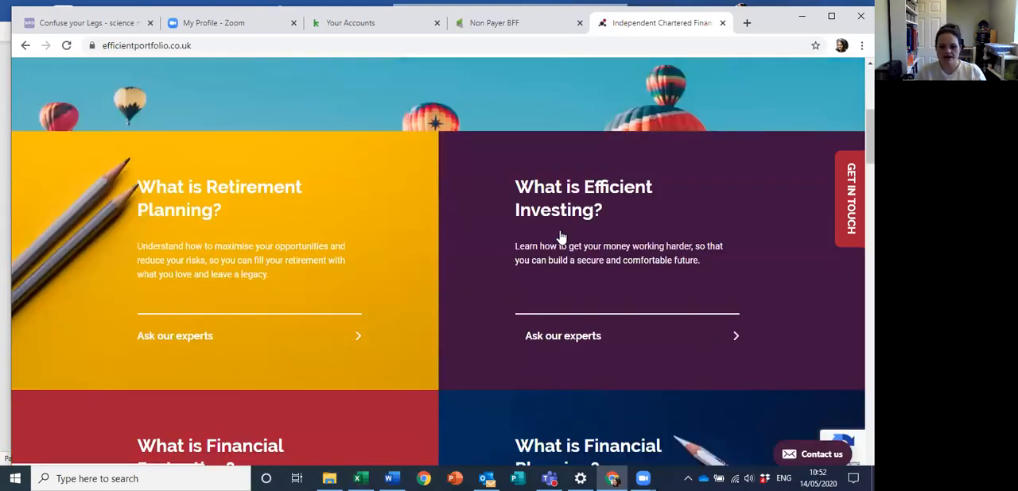
scroll(566, 235, "down", 12)
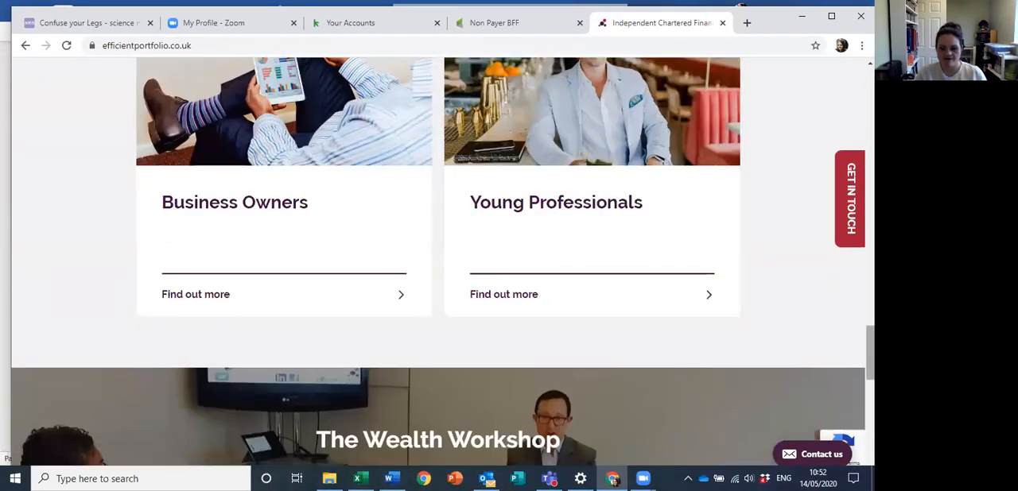
scroll(517, 239, "up", 20)
left_click(530, 71)
left_click(439, 172)
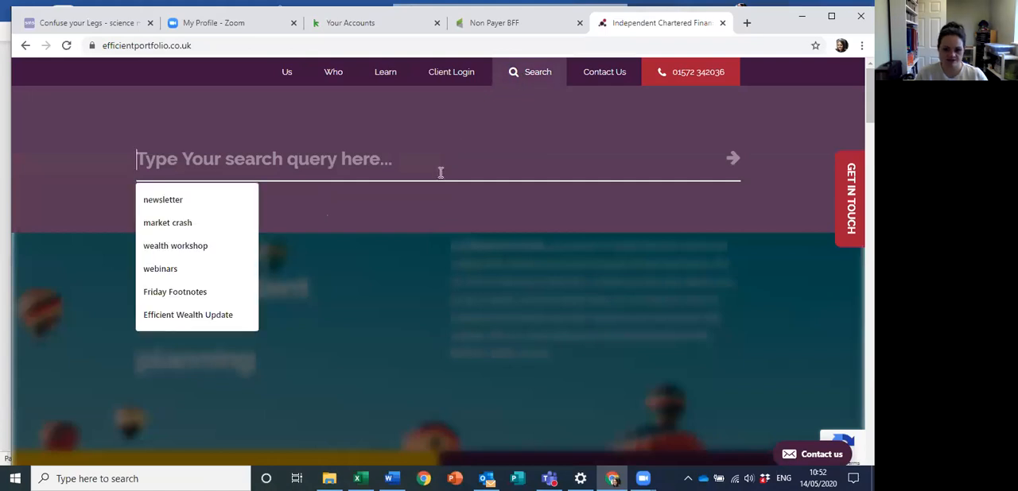
type("Friday")
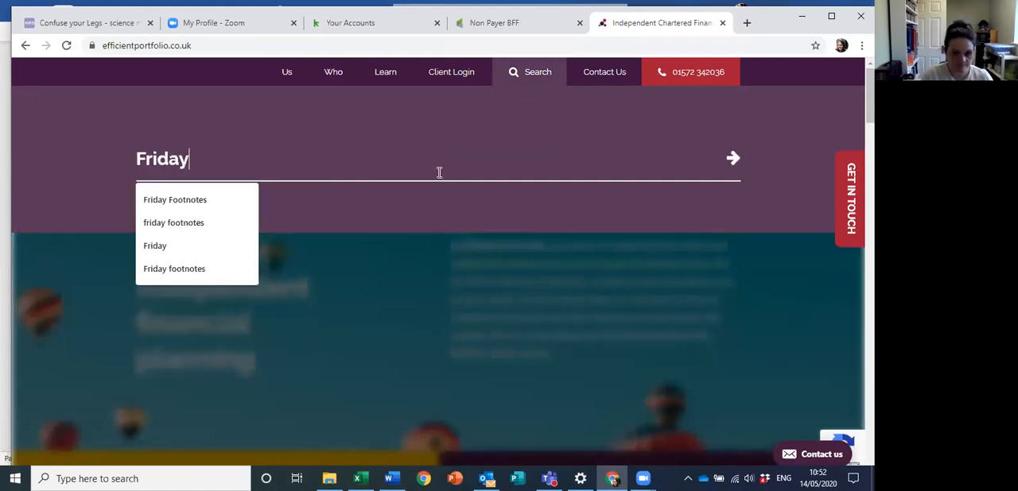
key("Return")
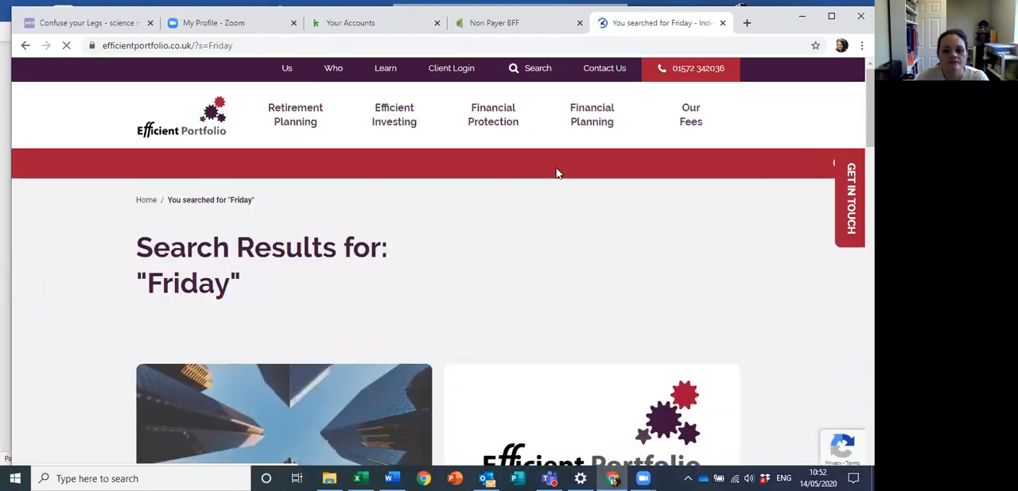
scroll(182, 332, "down", 3)
left_click(195, 310)
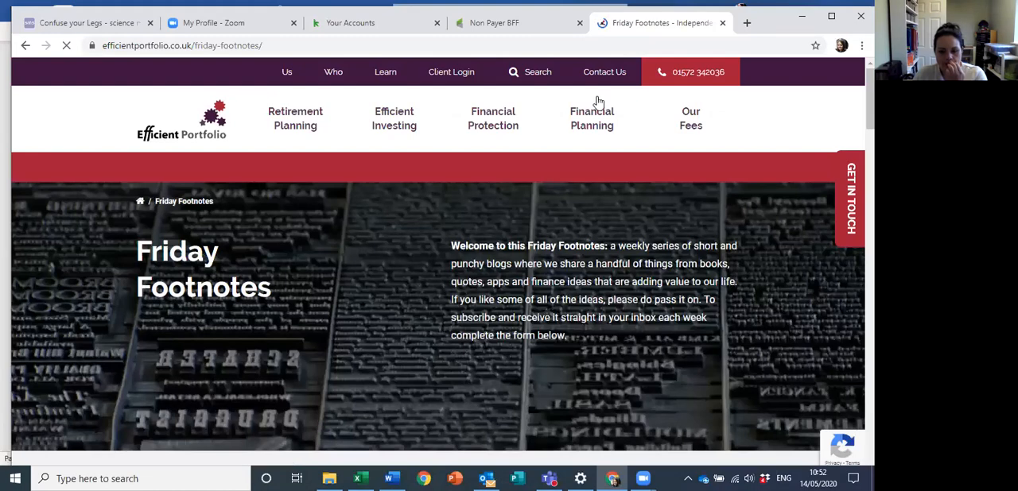
Step: Examine the Friday Footnotes subscription form's fields alongside the Non Payer BFF campaign
scroll(598, 102, "down", 6)
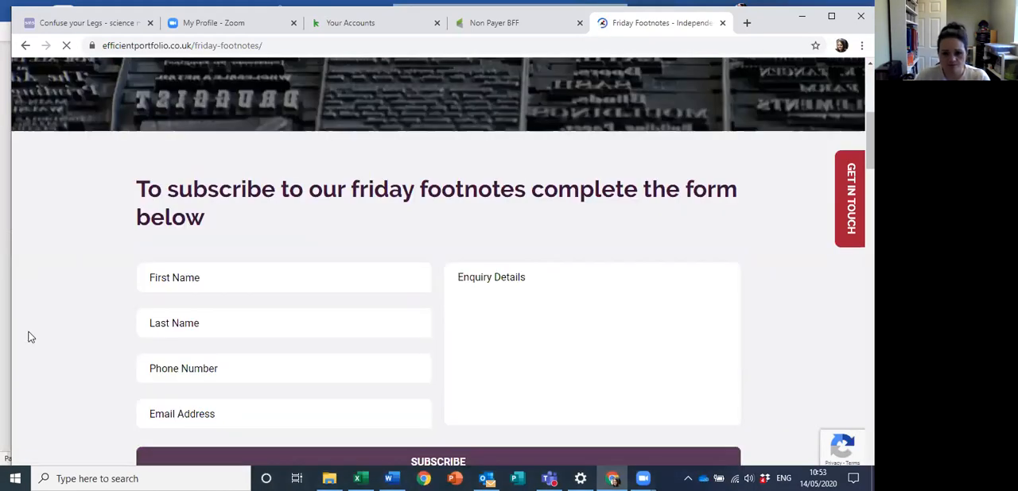
scroll(700, 170, "down", 2)
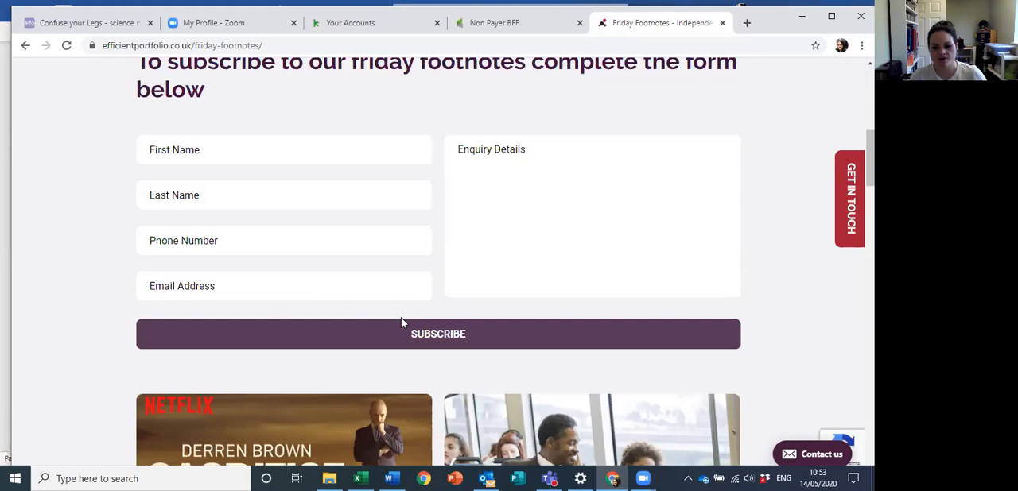
left_click(509, 23)
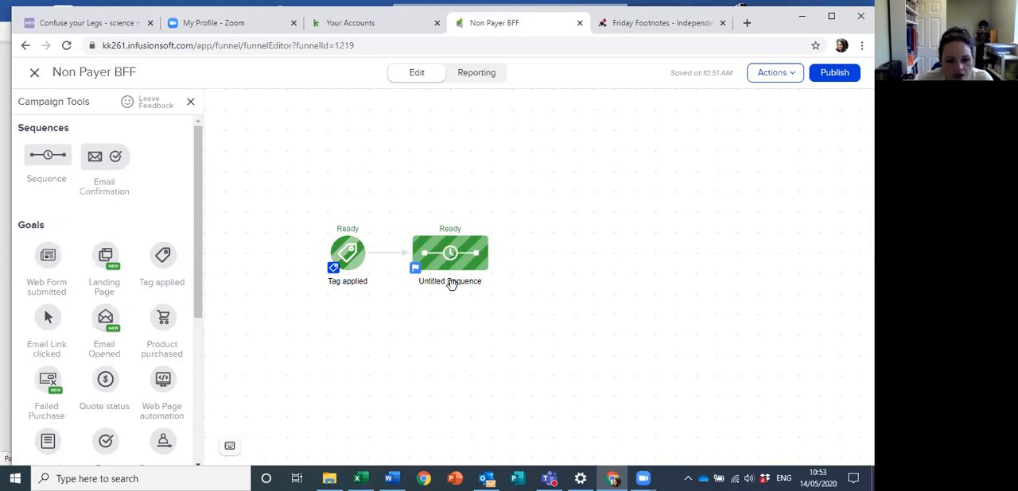
left_click(636, 23)
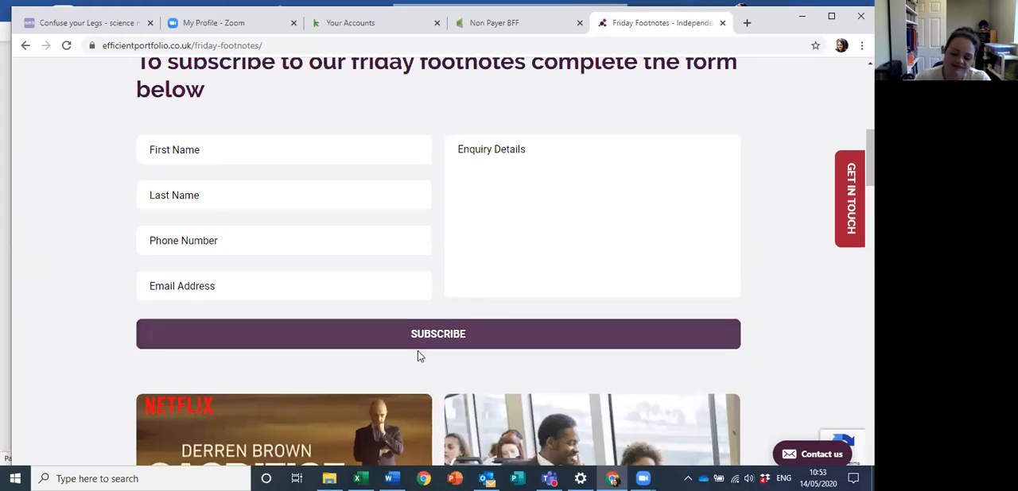
Step: Return to the Non Payer BFF campaign, add a Web Form submitted goal to the canvas, and open its form design
left_click(537, 29)
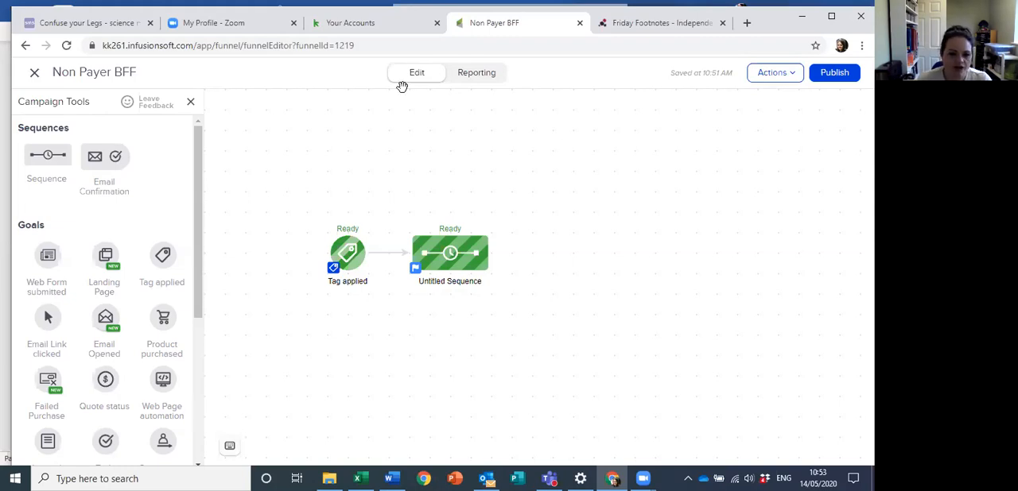
scroll(104, 302, "down", 3)
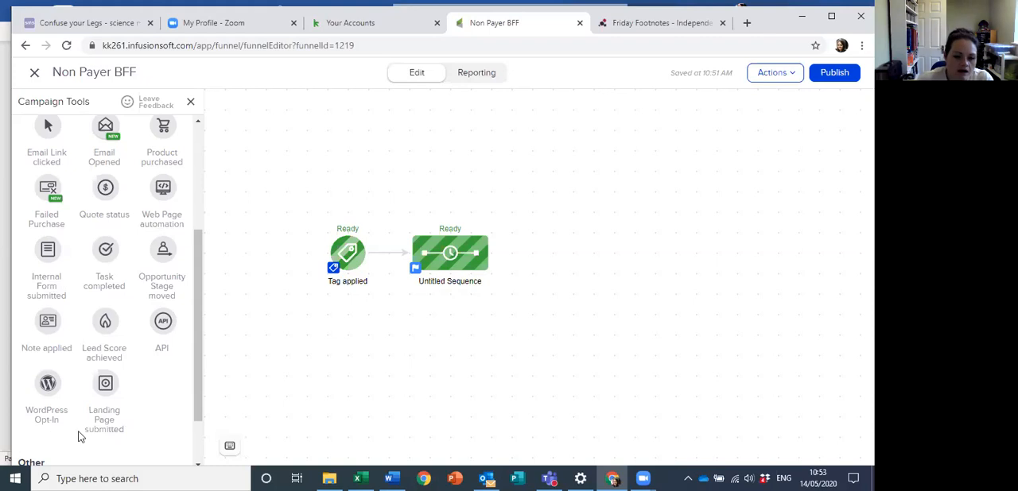
scroll(79, 430, "up", 5)
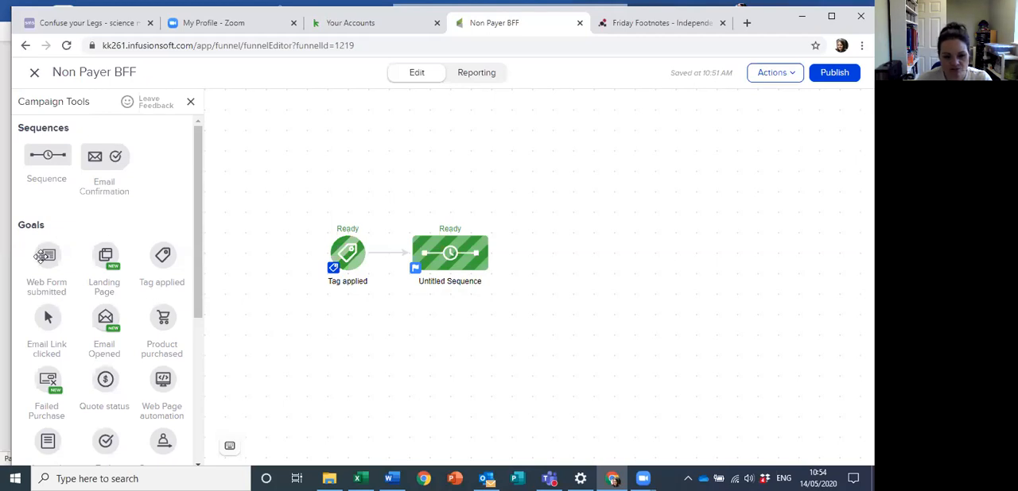
left_click_drag(46, 254, 235, 249)
left_click_drag(262, 242, 264, 246)
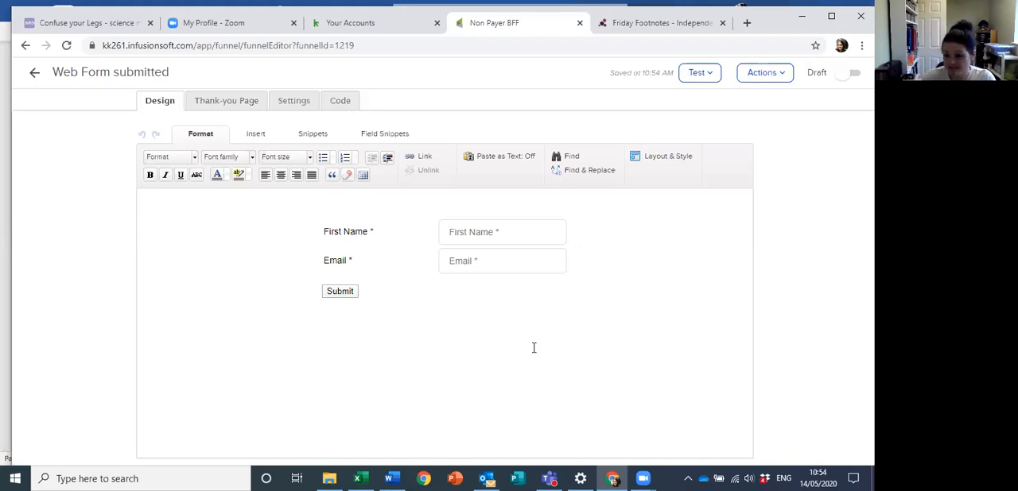
mouse_move(372, 223)
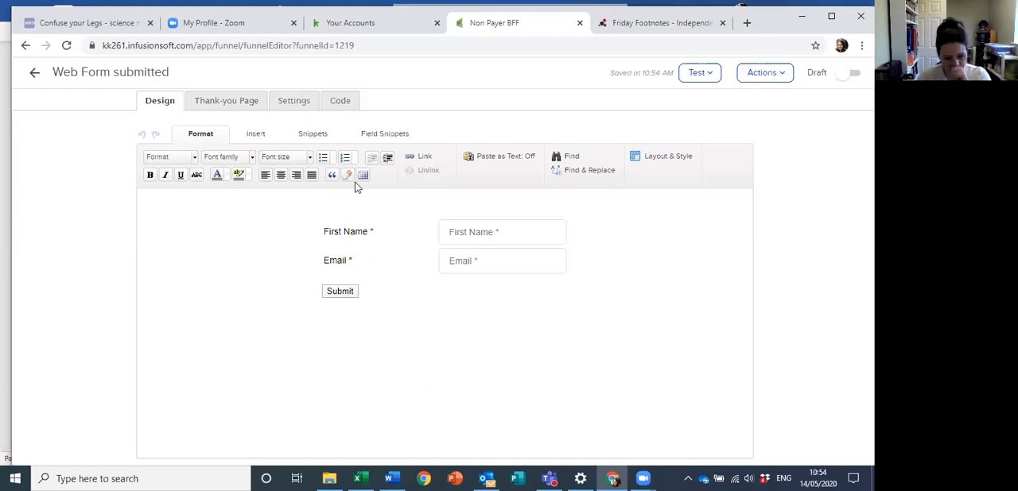
Step: Add a required name field between First Name and Email on the web form, showing only Last Name
left_click(371, 136)
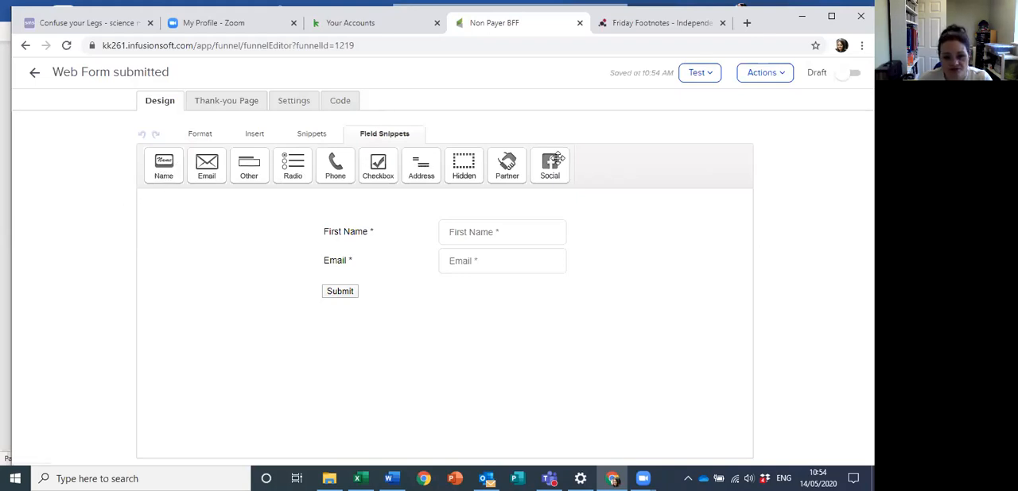
left_click_drag(164, 167, 381, 250)
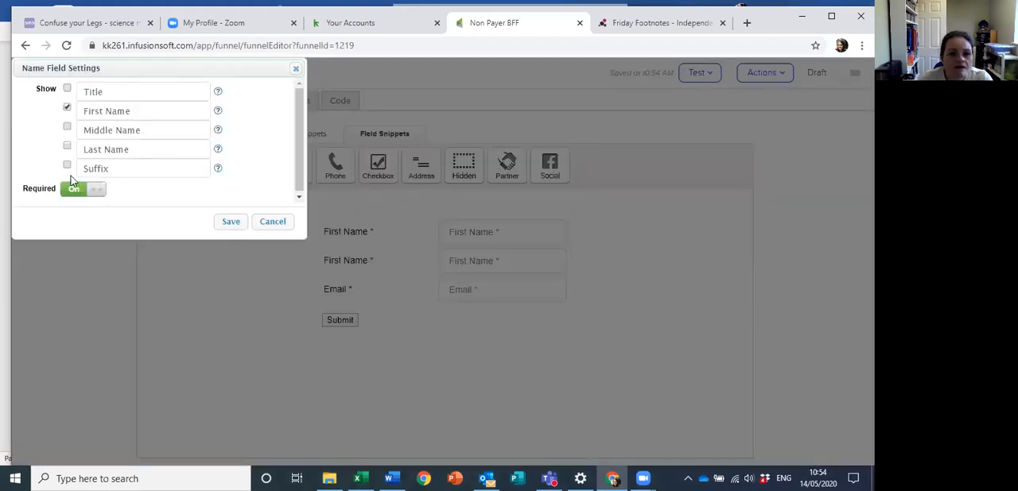
left_click(67, 146)
left_click(68, 111)
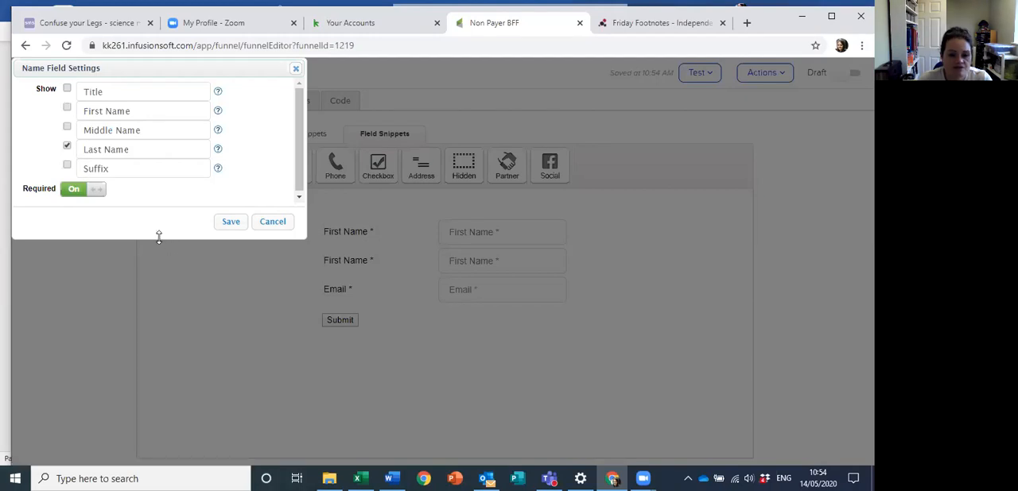
left_click(231, 223)
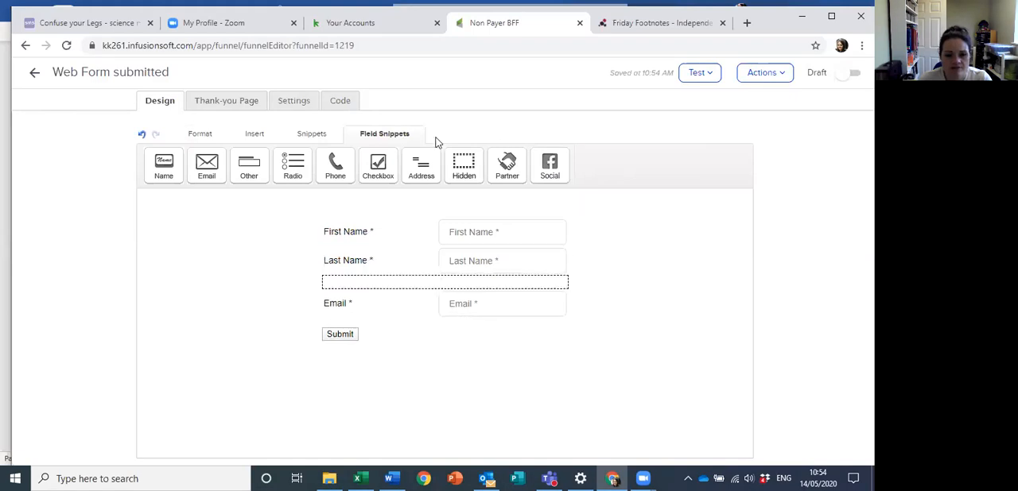
Step: Add a non-required Phone 1 field below Email on the web form, save it, and reopen its settings
left_click_drag(335, 166, 725, 390)
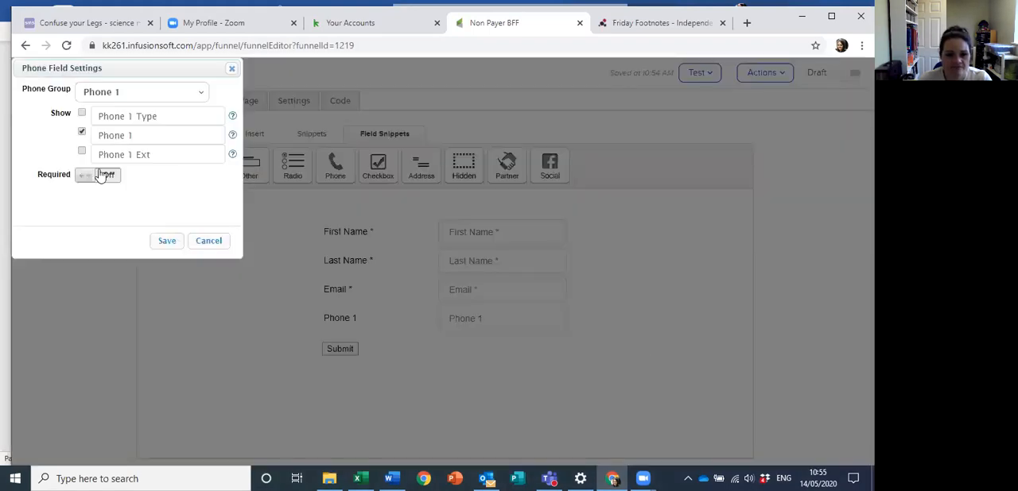
left_click(164, 242)
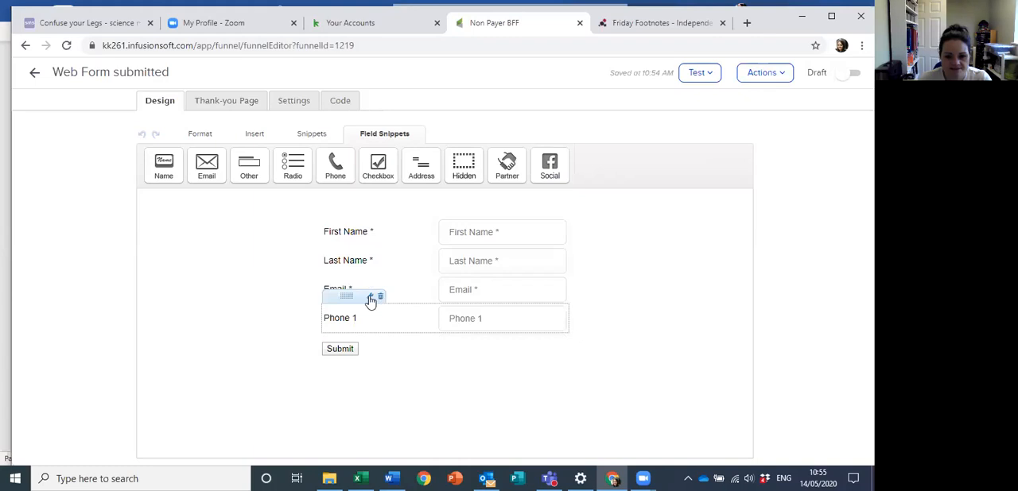
left_click(371, 299)
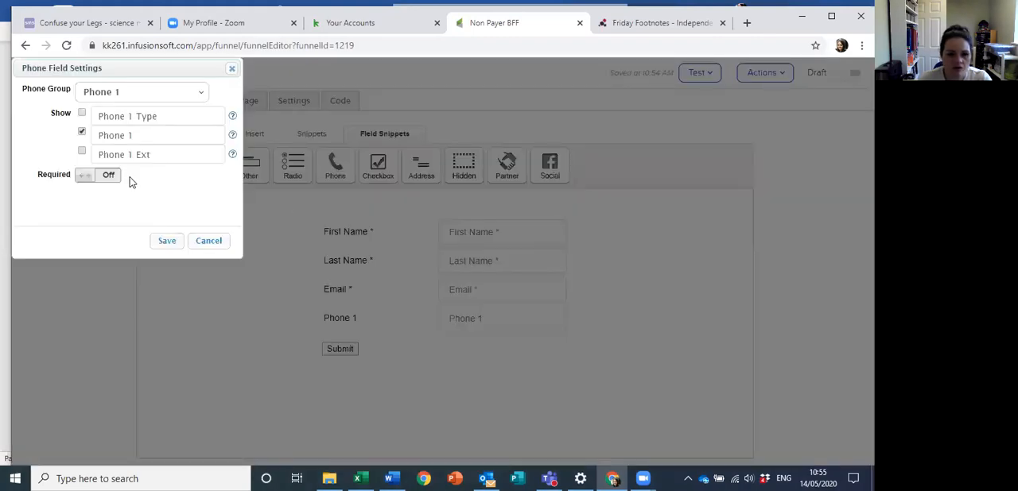
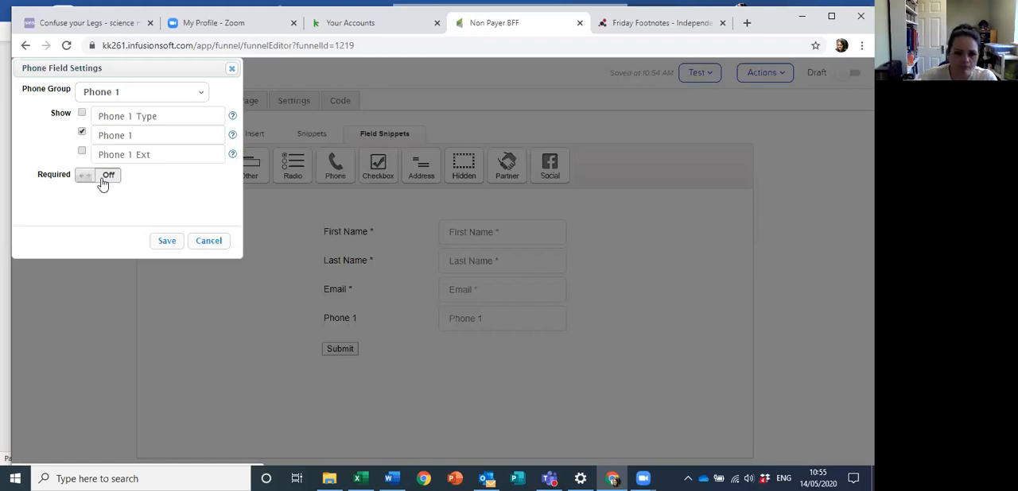
Step: Close the phone field settings without changes and delete the large image from the web form's thank-you page
left_click(207, 240)
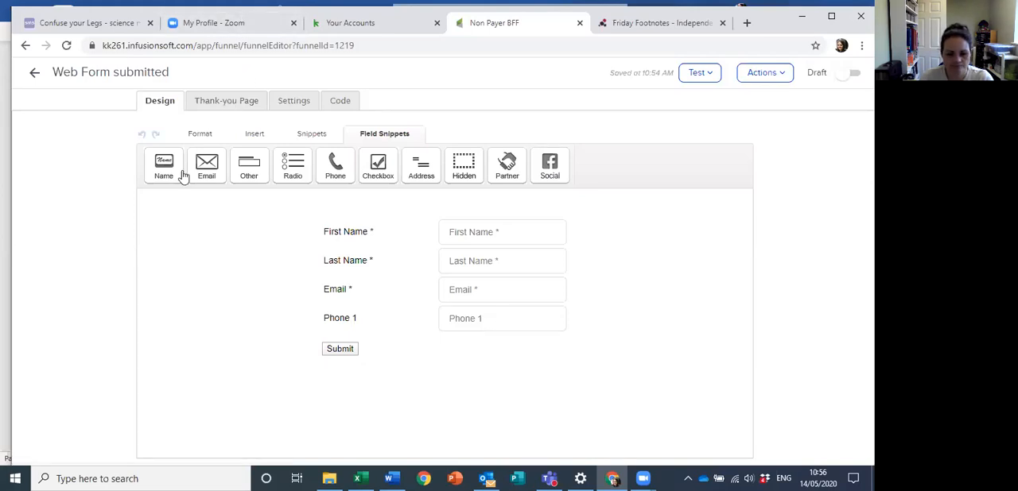
left_click(214, 101)
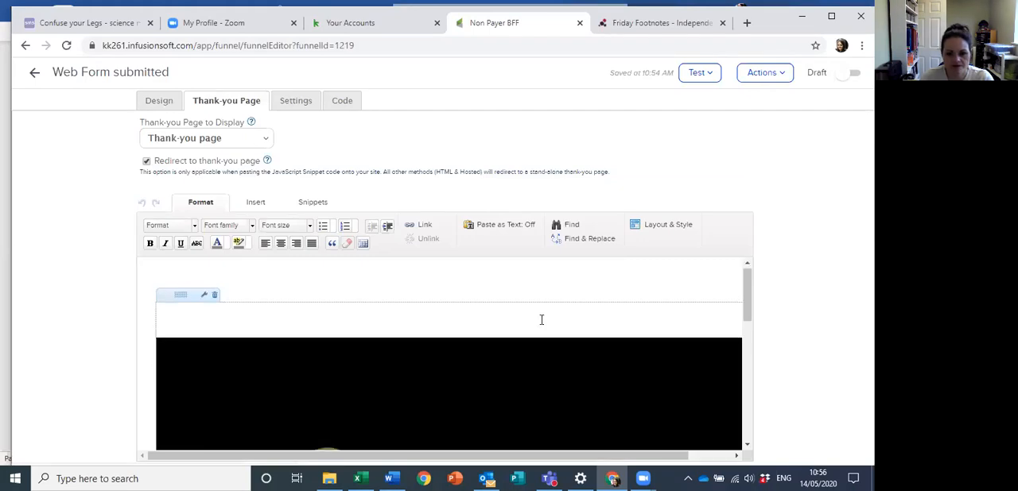
scroll(539, 316, "down", 5)
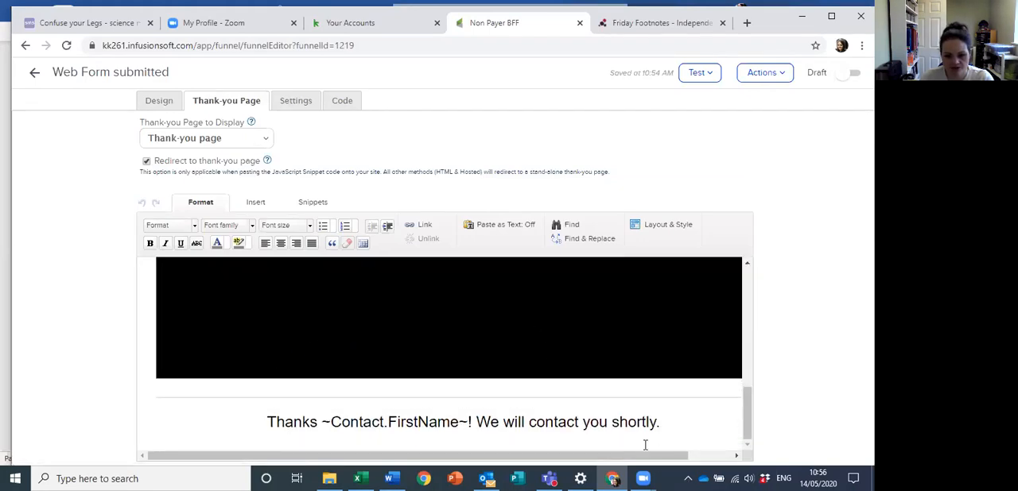
scroll(645, 444, "up", 5)
left_click(517, 392)
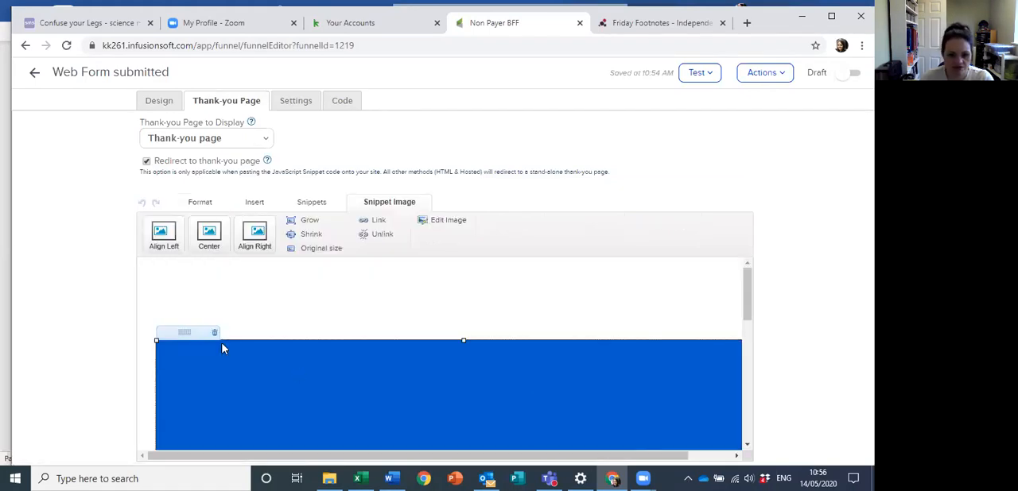
left_click(214, 334)
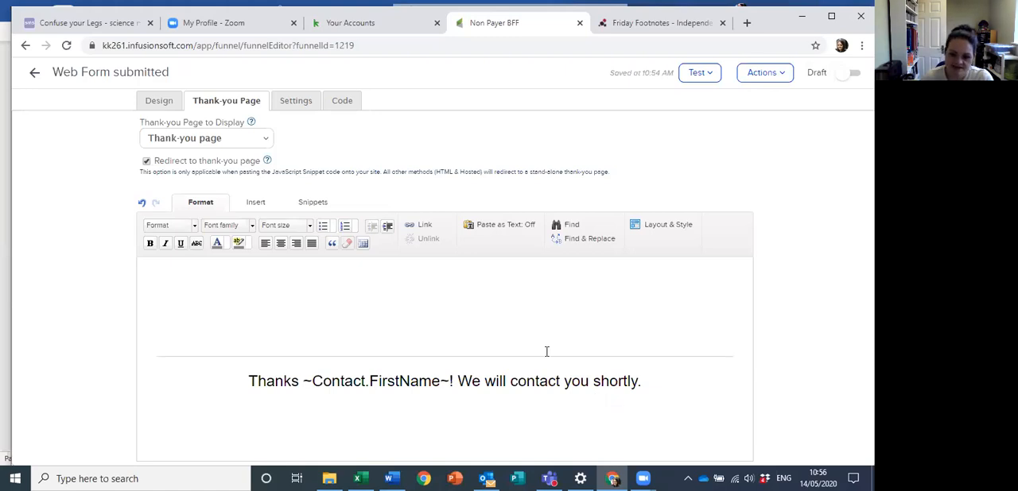
mouse_move(524, 347)
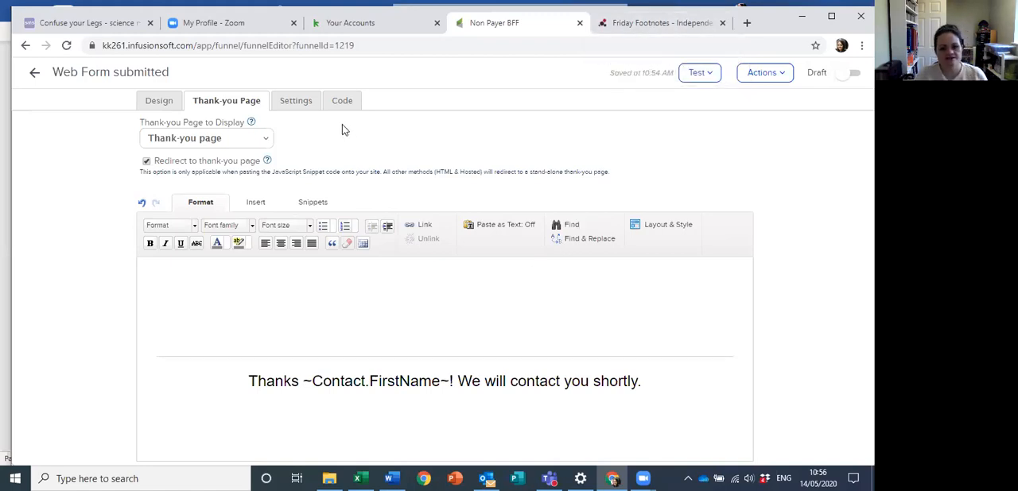
Step: Show the web form's unstyled HTML code and copy the form block from its opening to its closing form tag
left_click(338, 102)
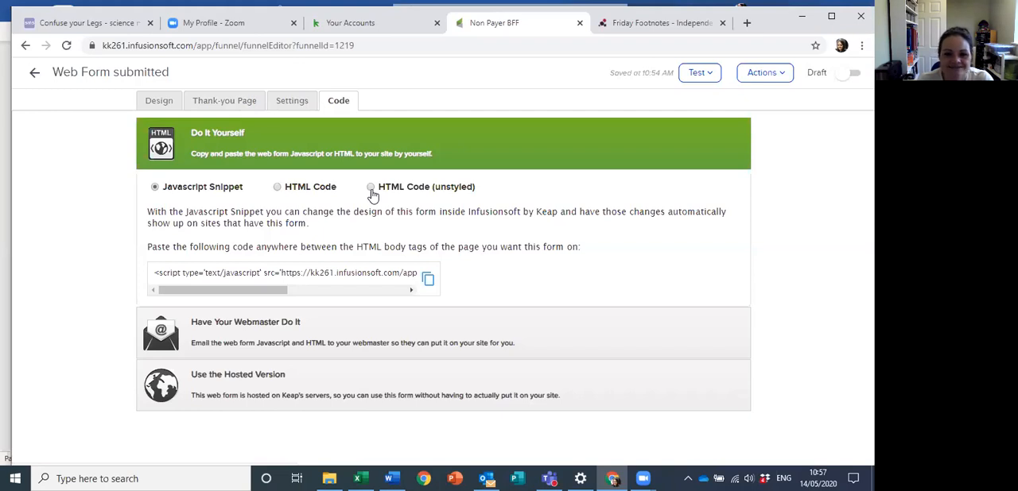
left_click(372, 191)
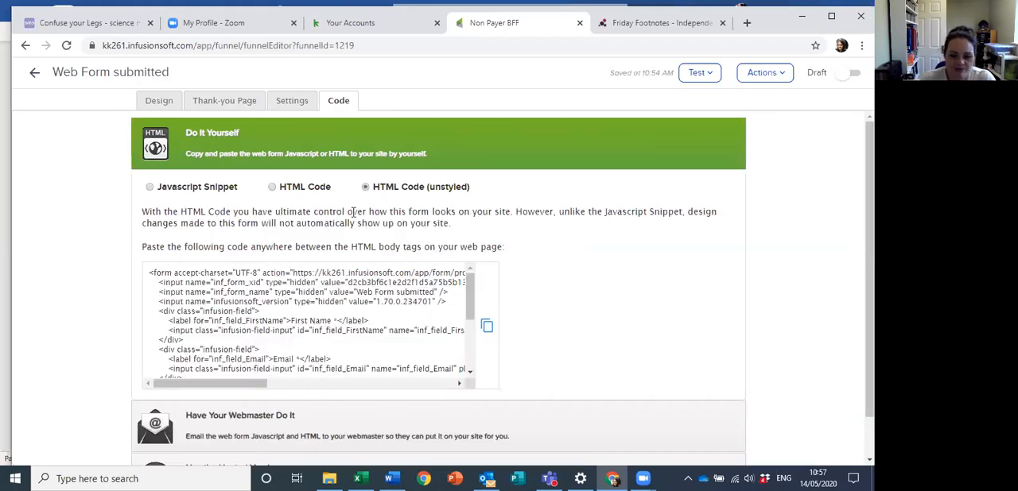
scroll(296, 309, "down", 10)
scroll(297, 309, "up", 10)
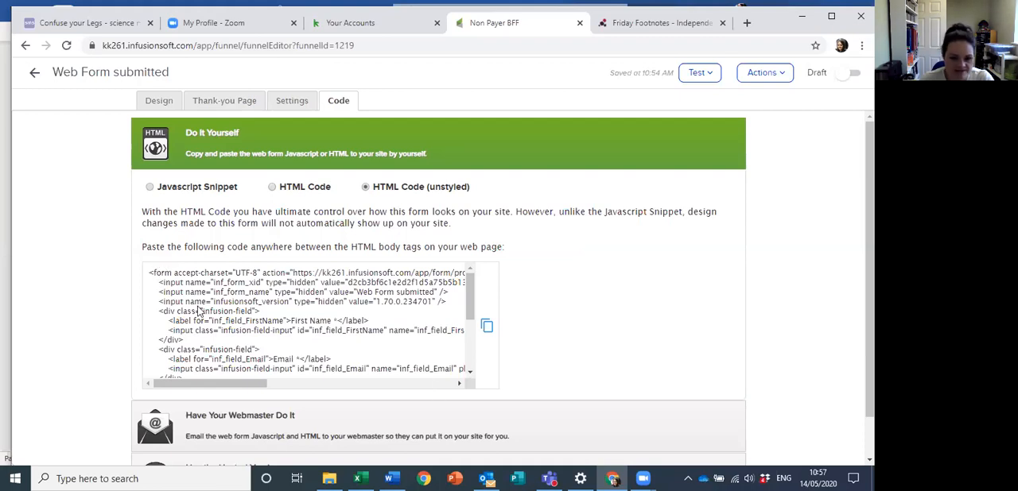
left_click_drag(149, 274, 378, 355)
left_click_drag(418, 381, 183, 337)
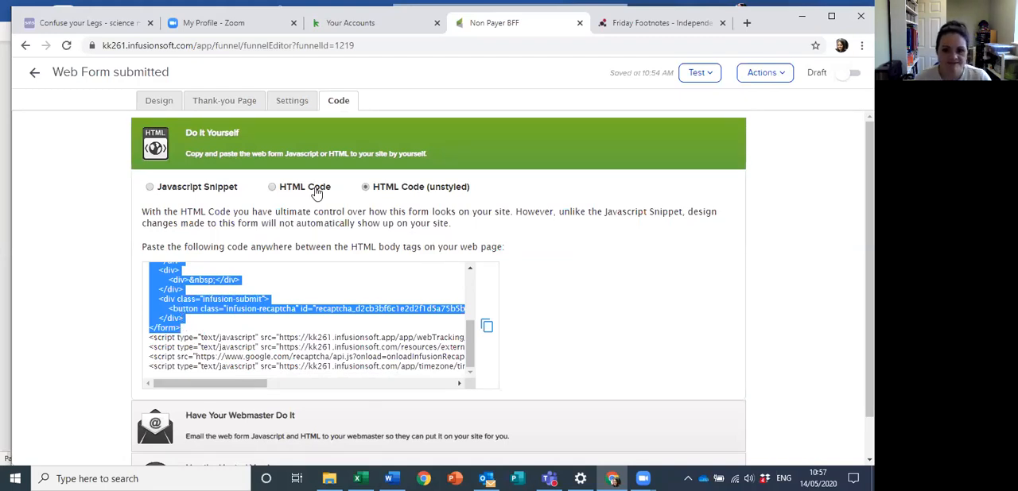
Step: Switch to the Outlook inbox, start a new email, and paste the copied form code above the signature
left_click(486, 478)
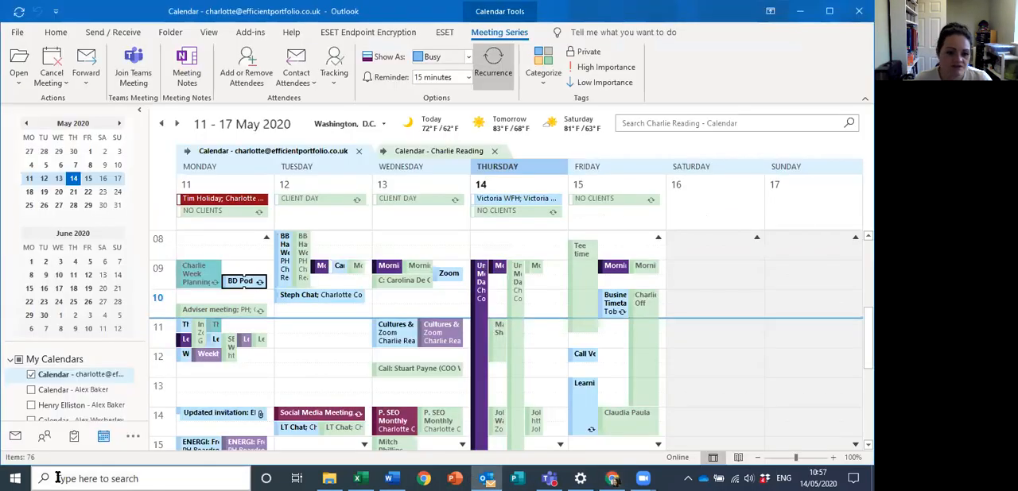
left_click(15, 437)
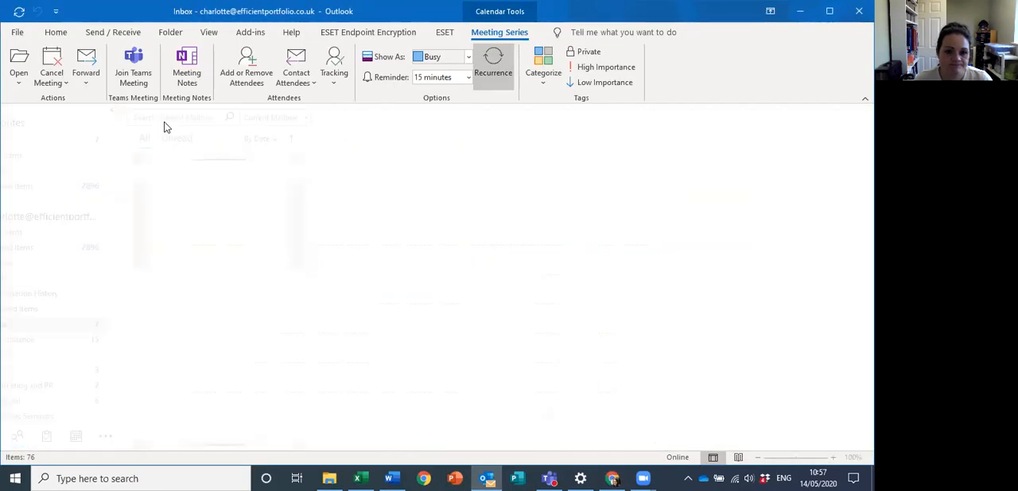
left_click(18, 76)
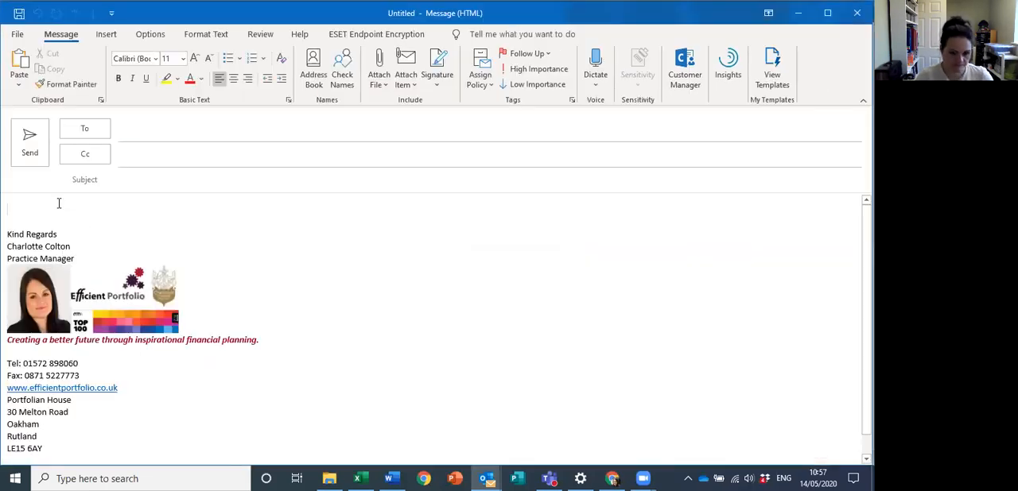
key("ctrl+v")
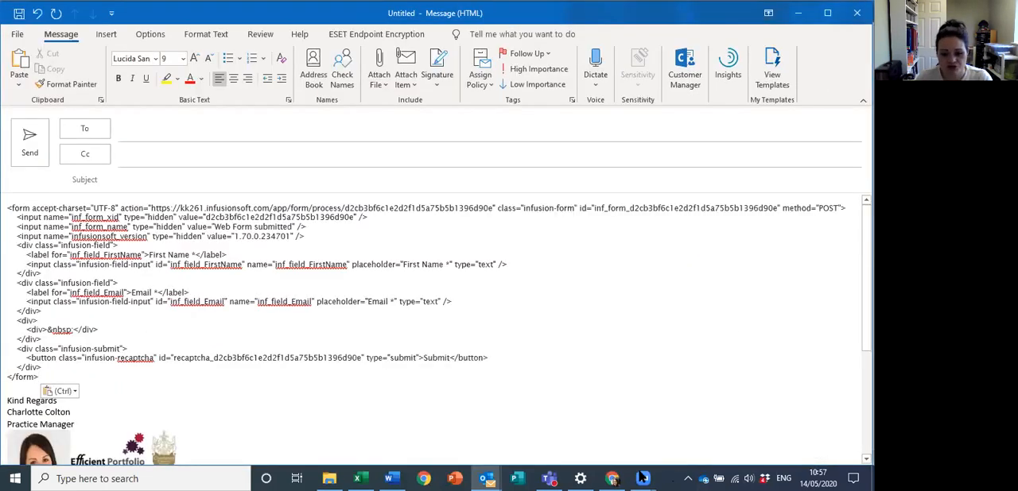
Step: Return to Infusionsoft in the browser, switch the web form from Draft to Ready, and go back to the campaign canvas
left_click(612, 478)
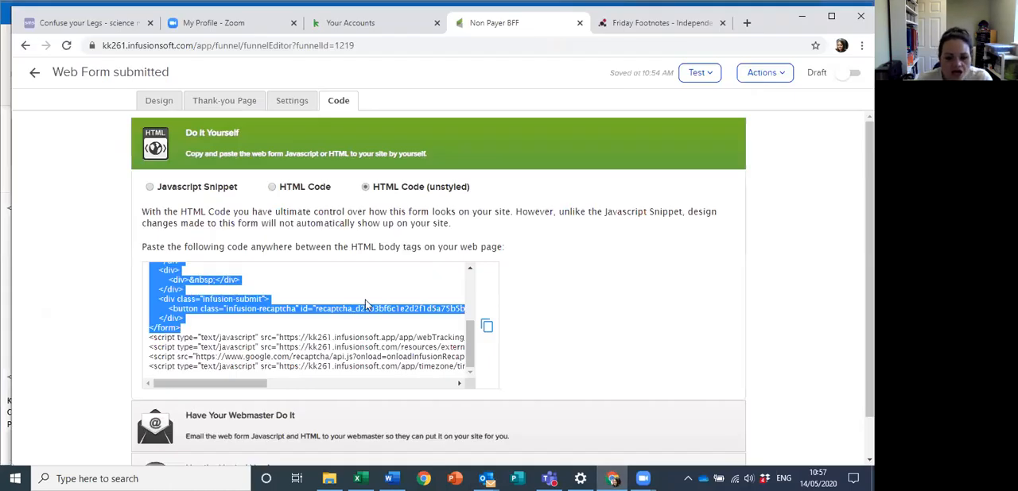
scroll(303, 355, "down", 1)
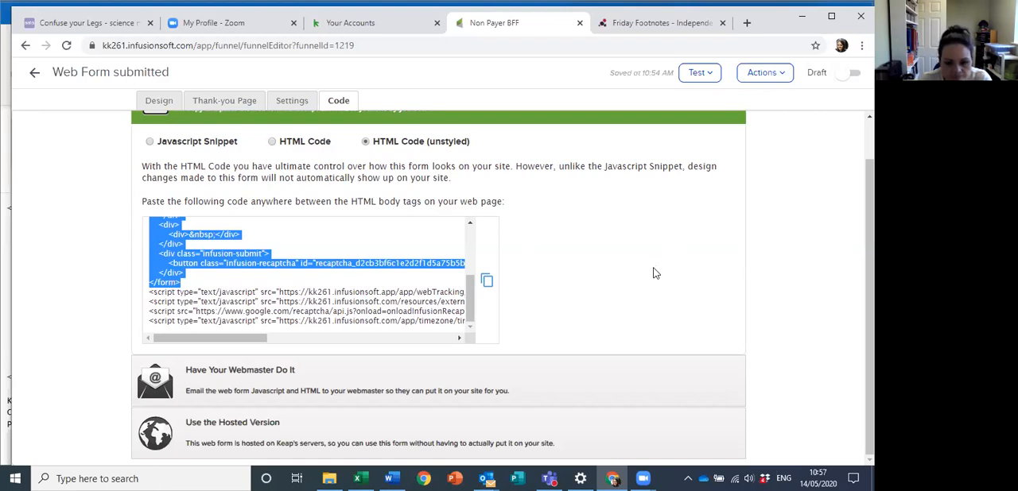
left_click(843, 78)
left_click(30, 78)
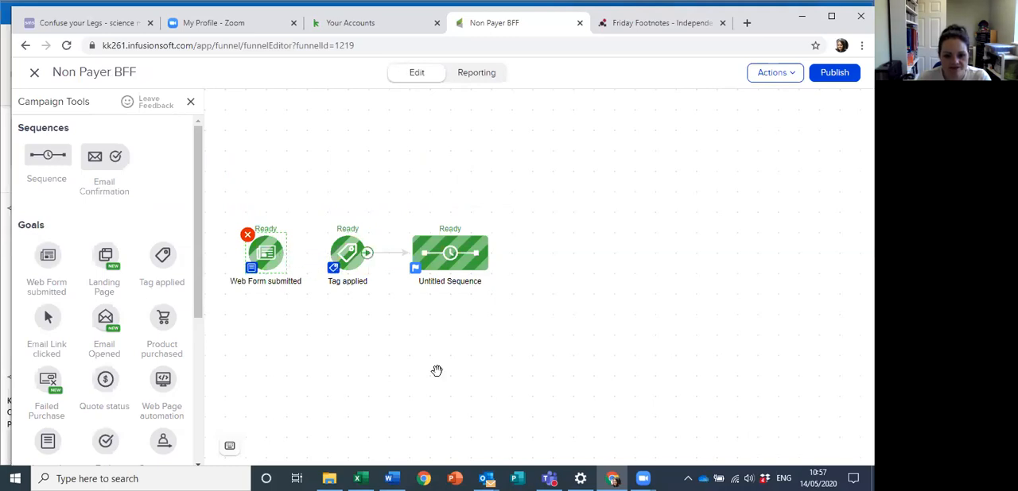
Step: Try to connect the Web Form submitted goal to the Tag applied goal on the campaign canvas
left_click_drag(287, 254, 353, 254)
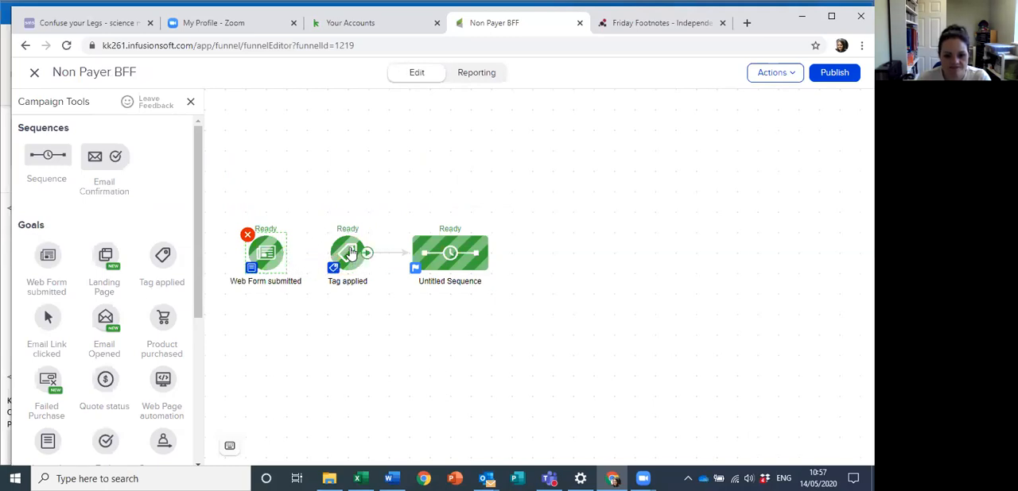